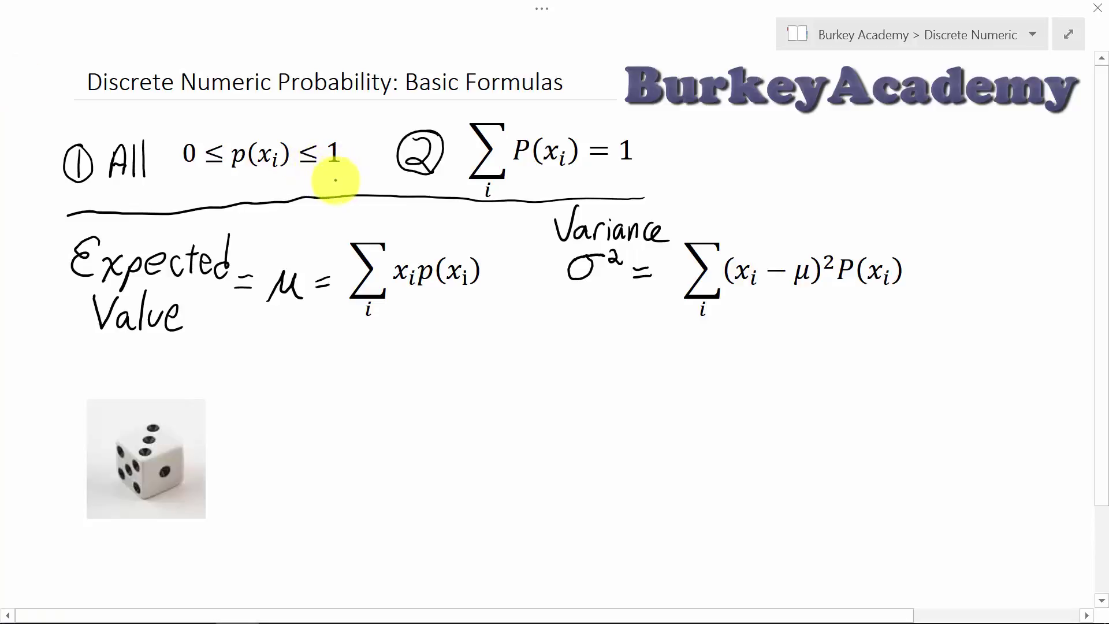
# Underline 0 ≤ p(xᵢ) ≤ 1 in rule 1, and P(xᵢ) and = 1 in rule 2.
pyautogui.moveTo(345, 178); pyautogui.dragTo(176, 180)
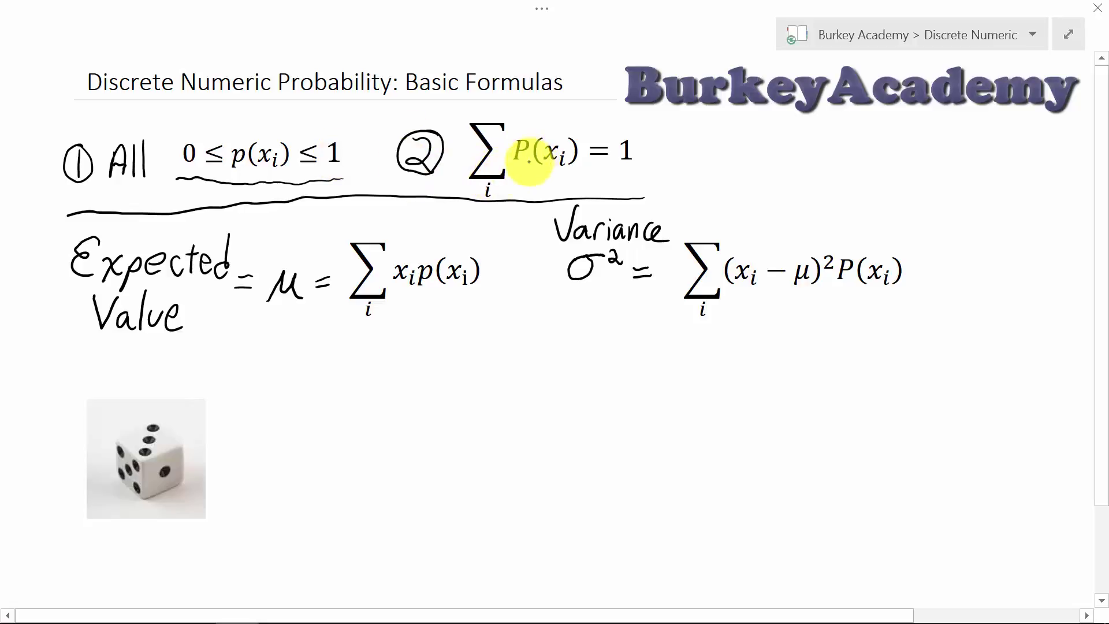
pyautogui.moveTo(582, 179); pyautogui.dragTo(514, 184)
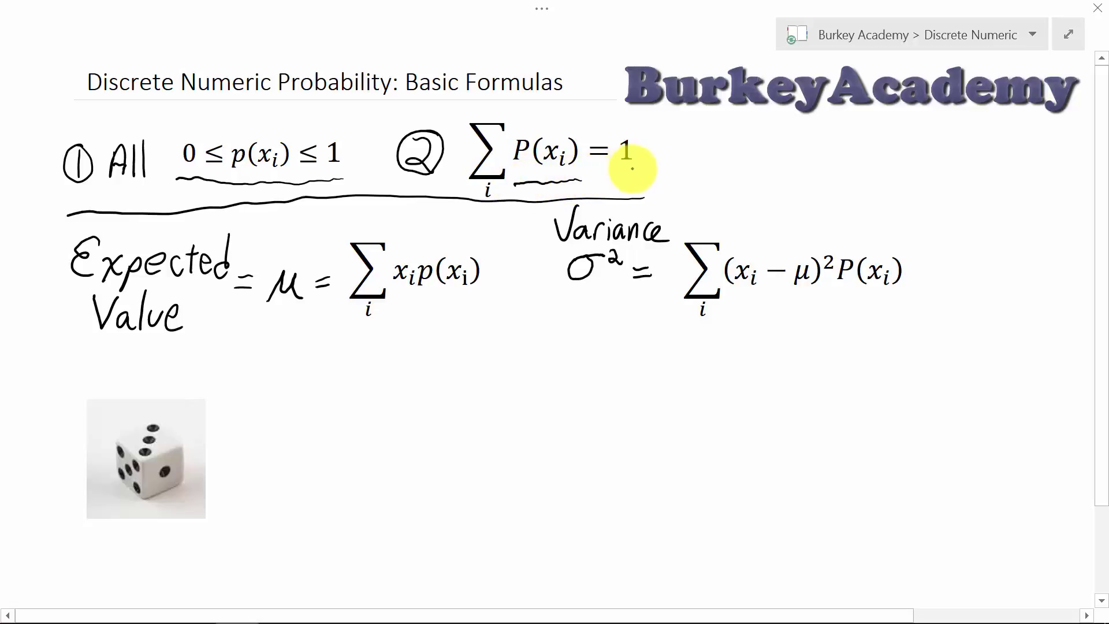
pyautogui.moveTo(646, 179); pyautogui.dragTo(601, 178)
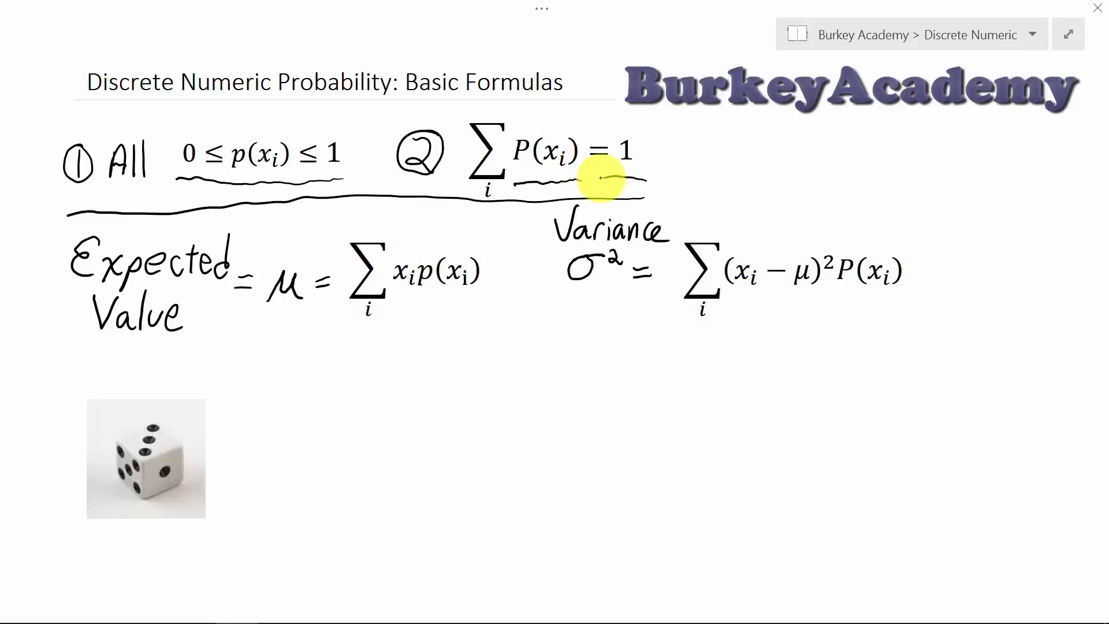
# Handwrite underlined column headings x and p(x) beside the die picture, with f(x) beneath p(x).
pyautogui.moveTo(284, 379)
pyautogui.mouseDown()
pyautogui.moveTo(321, 405)
pyautogui.moveTo(271, 412)
pyautogui.mouseUp()
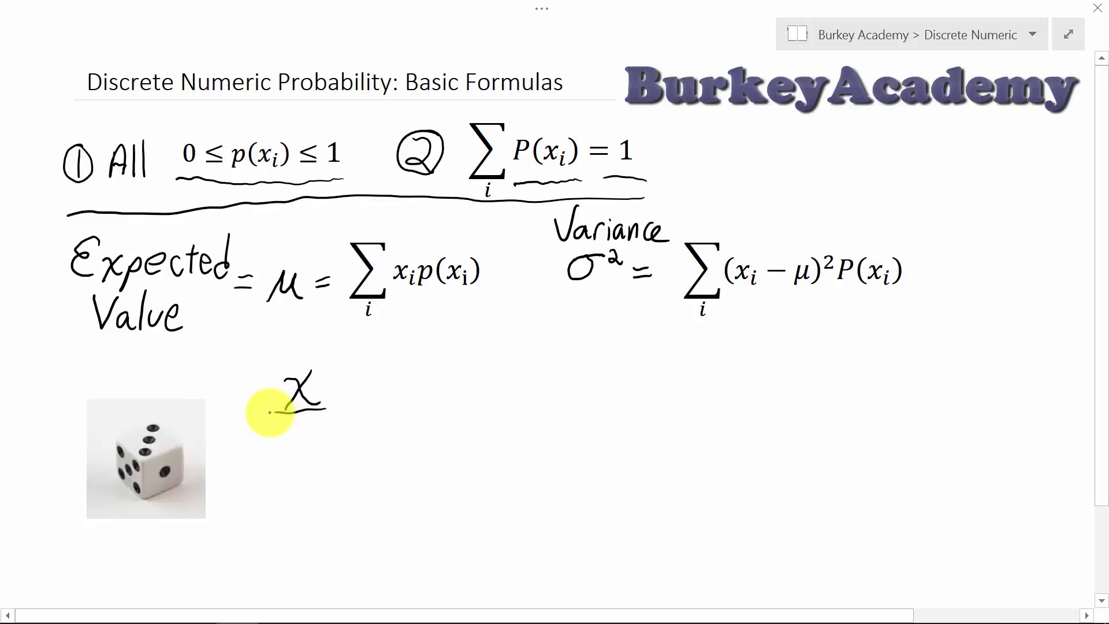
pyautogui.moveTo(358, 382)
pyautogui.mouseDown()
pyautogui.moveTo(354, 424)
pyautogui.moveTo(383, 372)
pyautogui.moveTo(361, 404)
pyautogui.moveTo(393, 411)
pyautogui.moveTo(425, 373)
pyautogui.moveTo(416, 416)
pyautogui.mouseUp()
pyautogui.moveTo(424, 370)
pyautogui.mouseDown()
pyautogui.moveTo(427, 414)
pyautogui.moveTo(341, 415)
pyautogui.moveTo(354, 473)
pyautogui.moveTo(375, 454)
pyautogui.moveTo(383, 470)
pyautogui.moveTo(408, 472)
pyautogui.mouseUp()
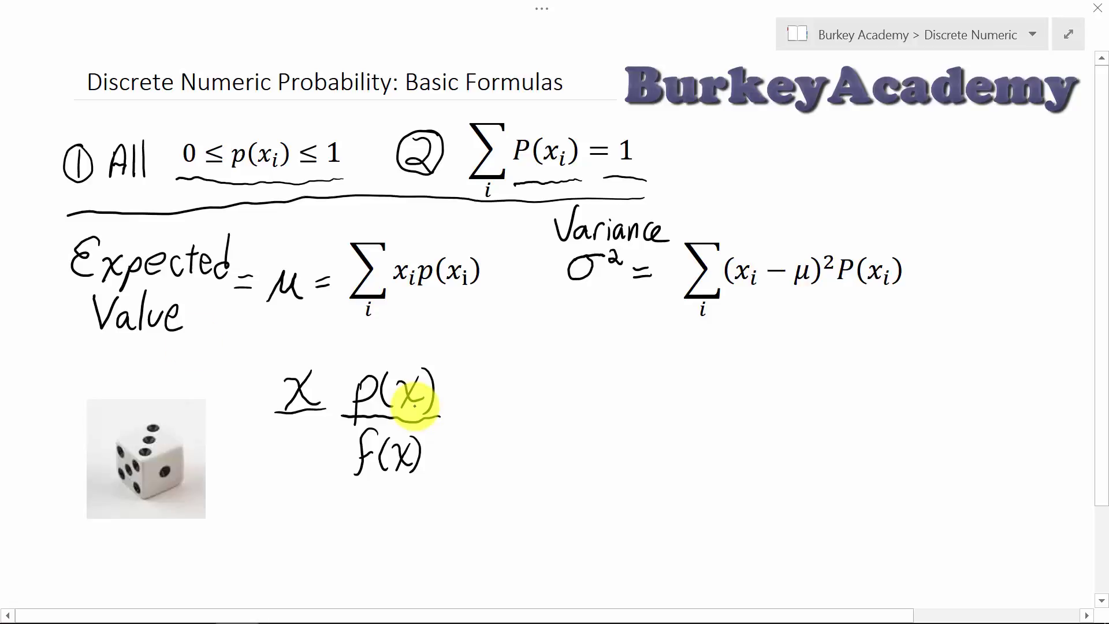
# Underline the words Expected Value twice and the symbol μ once.
pyautogui.moveTo(210, 343); pyautogui.dragTo(79, 342)
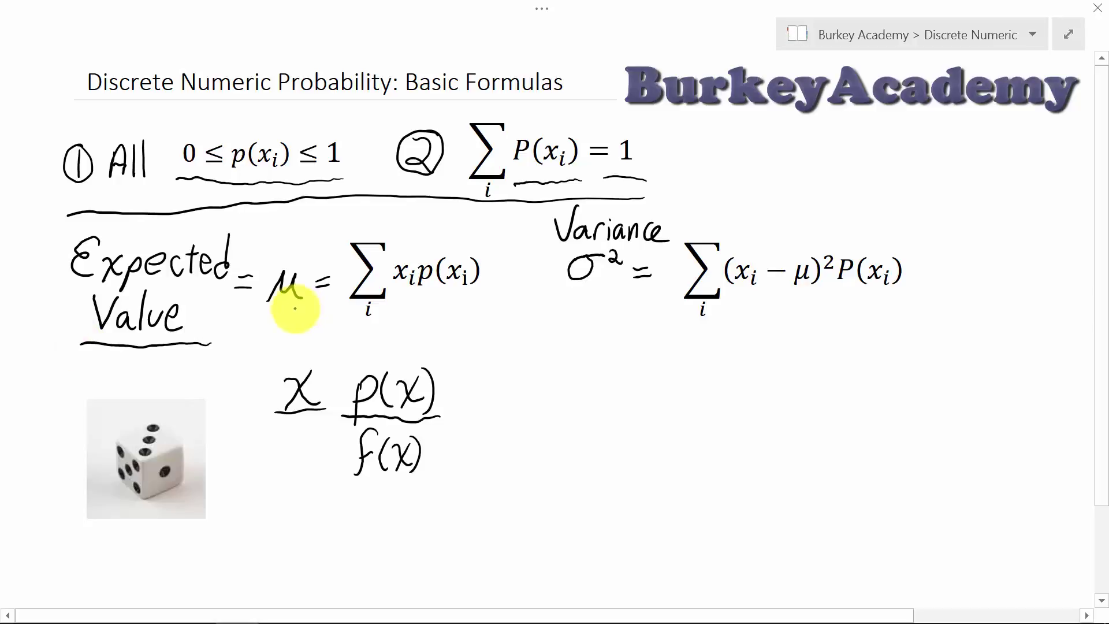
pyautogui.moveTo(309, 312); pyautogui.dragTo(249, 322)
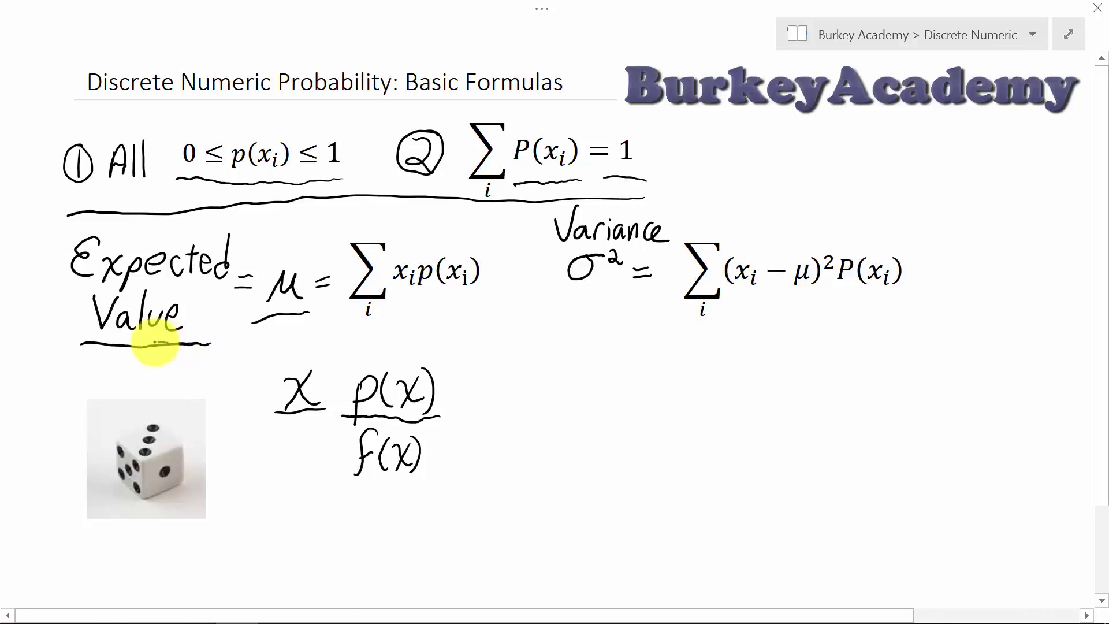
pyautogui.moveTo(155, 343)
pyautogui.mouseDown()
pyautogui.moveTo(87, 335)
pyautogui.moveTo(185, 341)
pyautogui.moveTo(102, 343)
pyautogui.mouseUp()
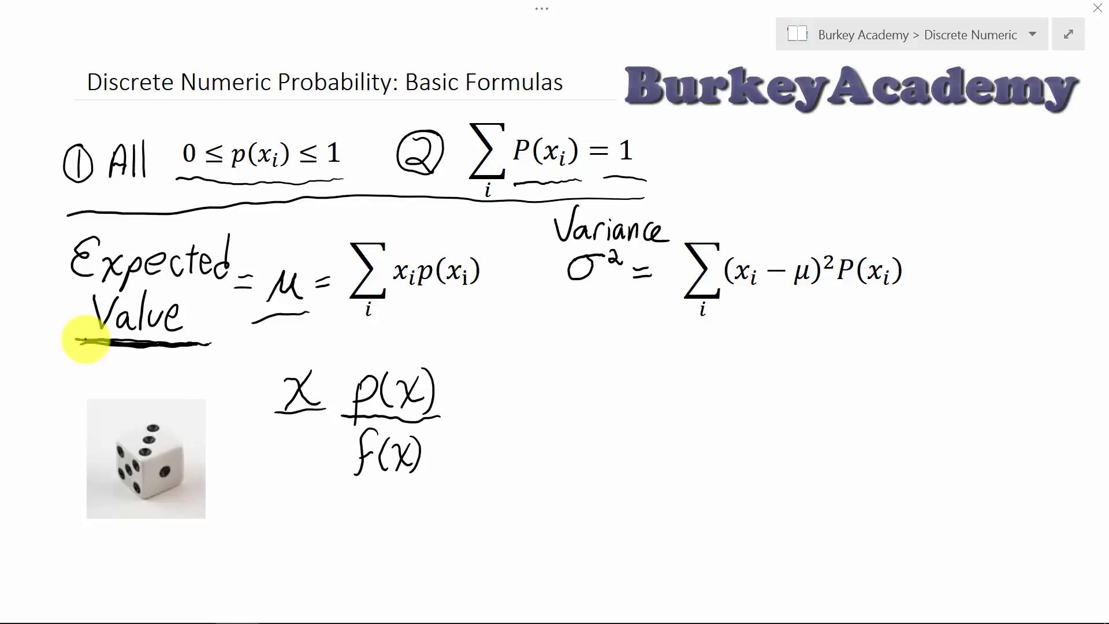
# Underline the variance symbol σ² twice and draw a circle around the die picture.
pyautogui.moveTo(656, 292); pyautogui.dragTo(557, 298)
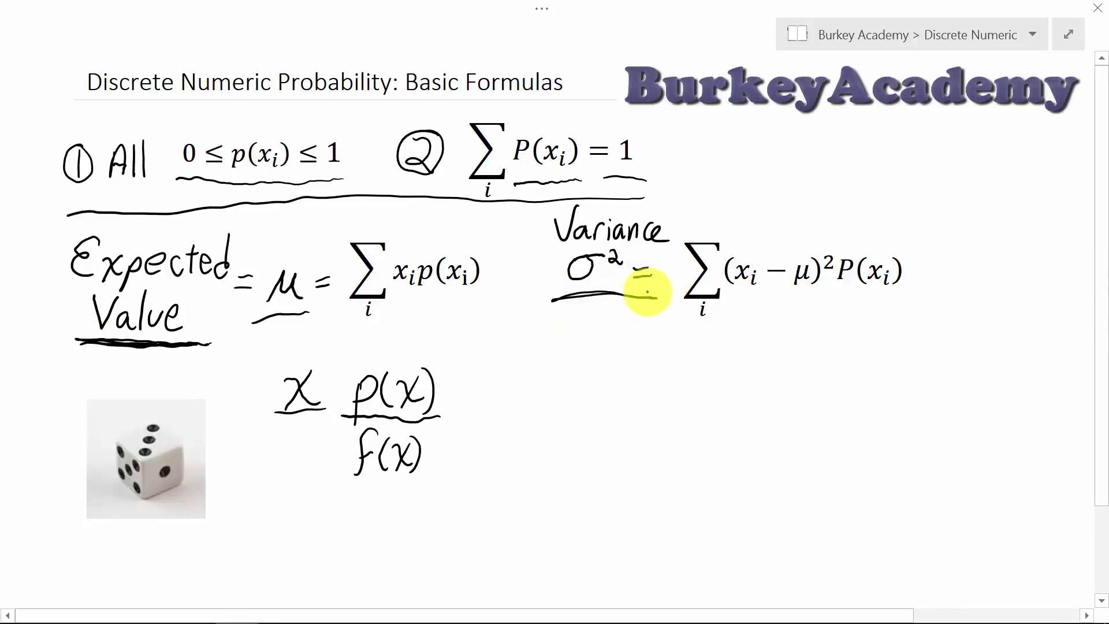
pyautogui.moveTo(647, 293); pyautogui.dragTo(558, 295)
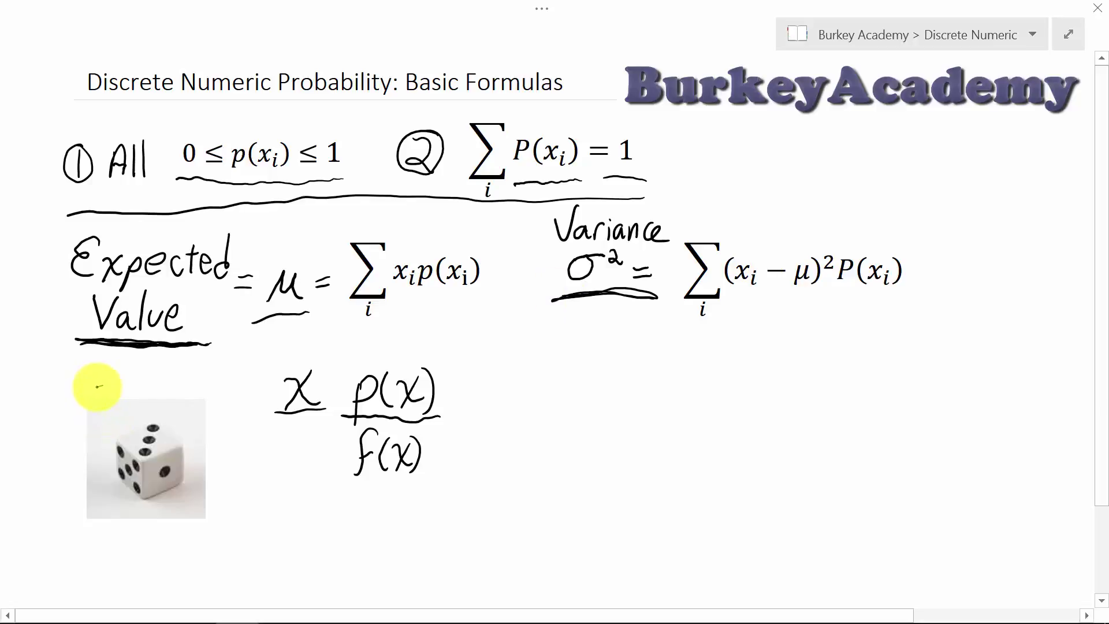
pyautogui.moveTo(98, 386)
pyautogui.mouseDown()
pyautogui.moveTo(228, 414)
pyautogui.moveTo(178, 517)
pyautogui.moveTo(70, 492)
pyautogui.moveTo(132, 387)
pyautogui.mouseUp()
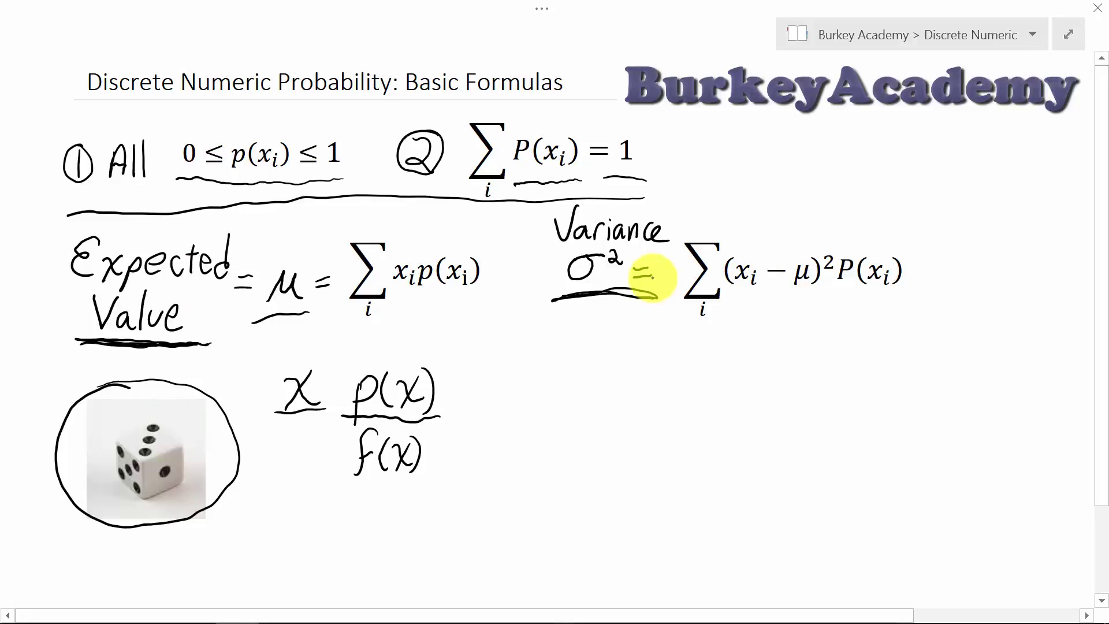
# Place the notes side by side with the Excel workbook and enter the values 1 to 6 in cells A2 to A7.
pyautogui.press('super+Left')
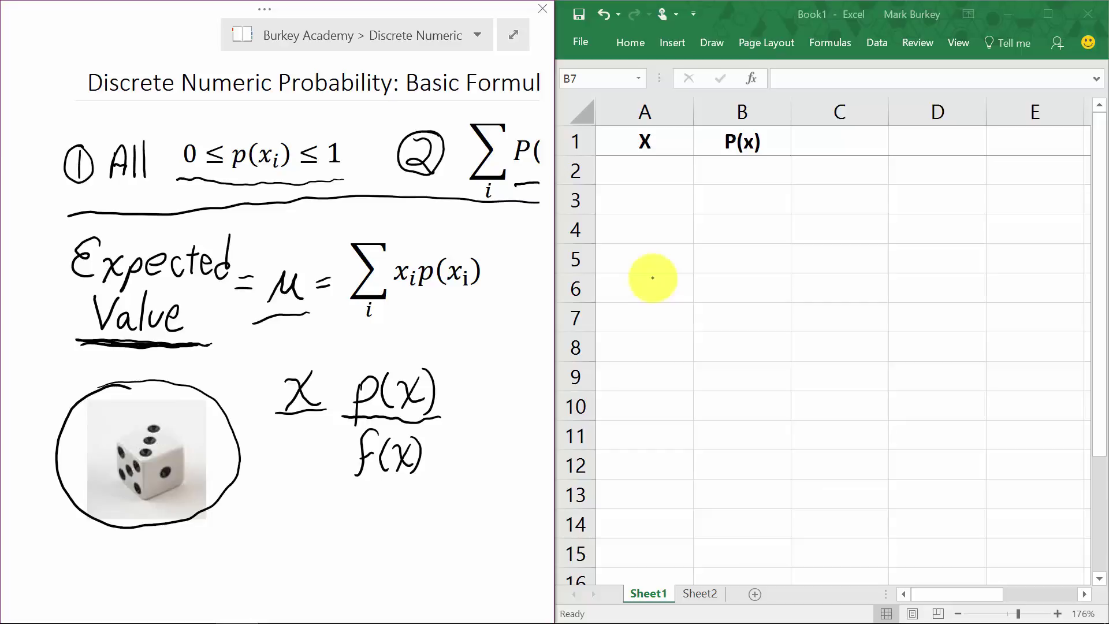
pyautogui.click(647, 173)
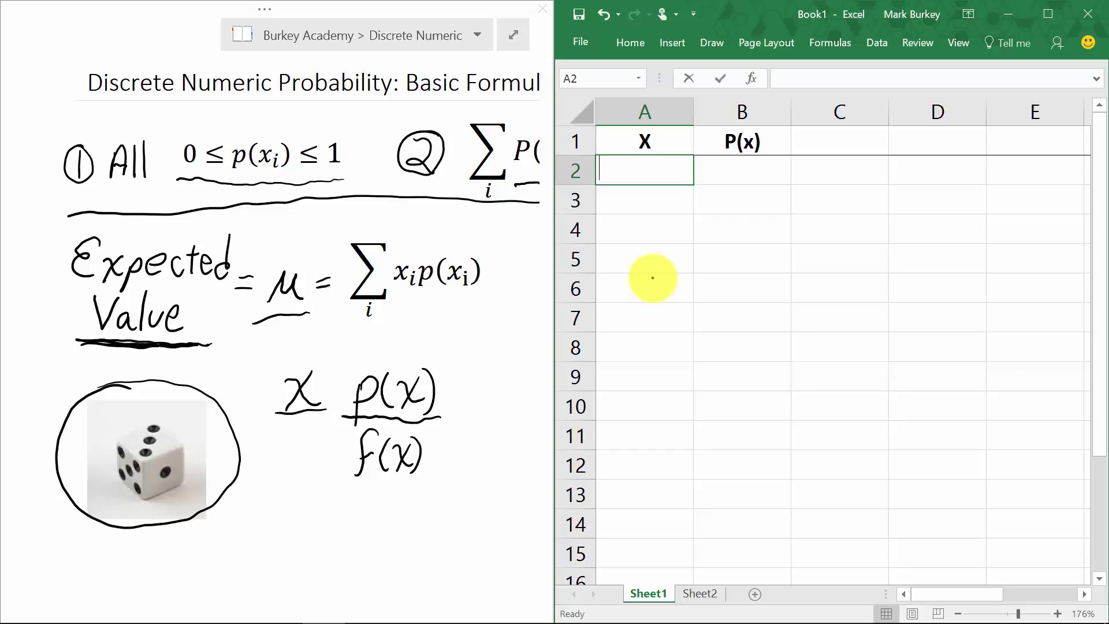
pyautogui.write('1')
pyautogui.press('Return')
pyautogui.write('2')
pyautogui.press('Return')
pyautogui.write('3')
pyautogui.press('Return')
pyautogui.write('4')
pyautogui.press('Return')
pyautogui.write('5')
pyautogui.press('Return')
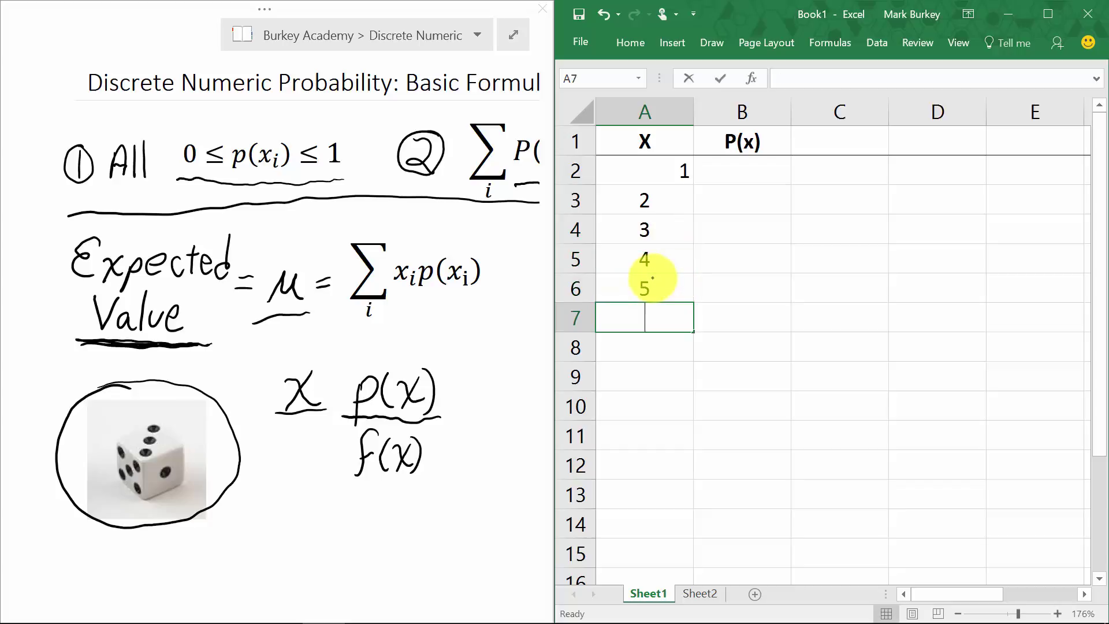
pyautogui.write('6')
pyautogui.press('Return')
# Centre the value in cell A2 horizontally.
pyautogui.press('Up')
pyautogui.press('Up')
pyautogui.press('Up')
pyautogui.press('Up')
pyautogui.press('Up')
pyautogui.press('Up')
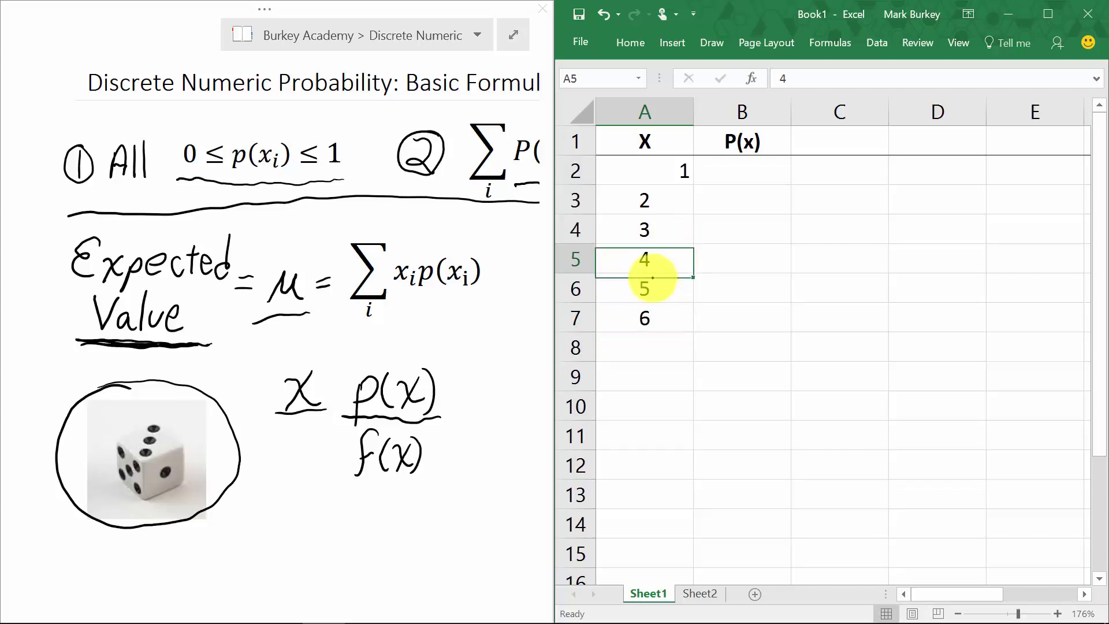
pyautogui.click(630, 46)
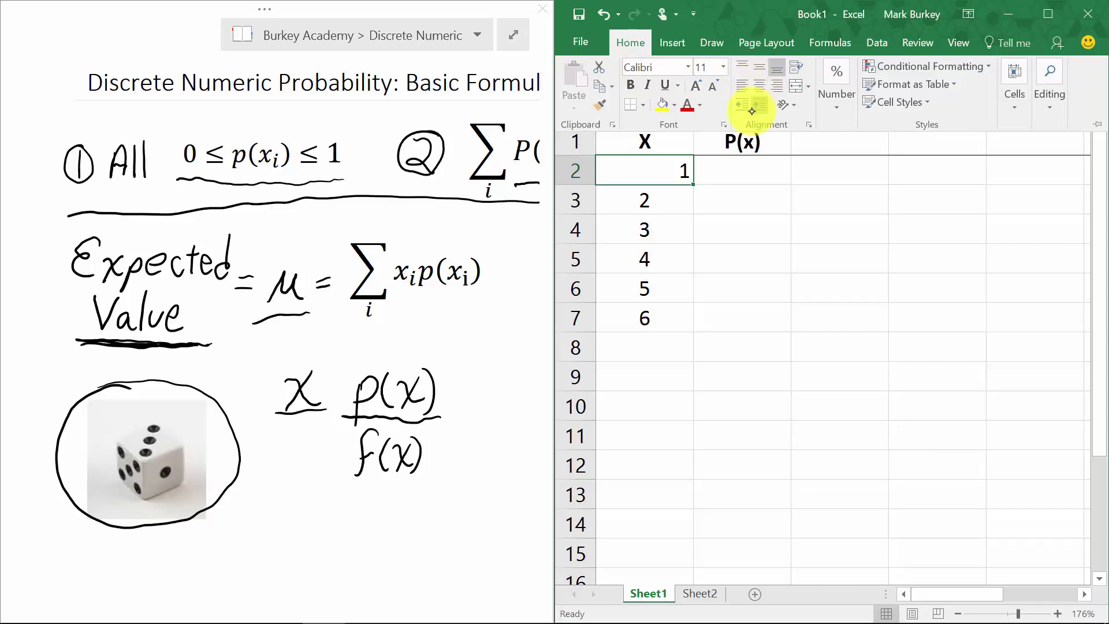
pyautogui.click(759, 86)
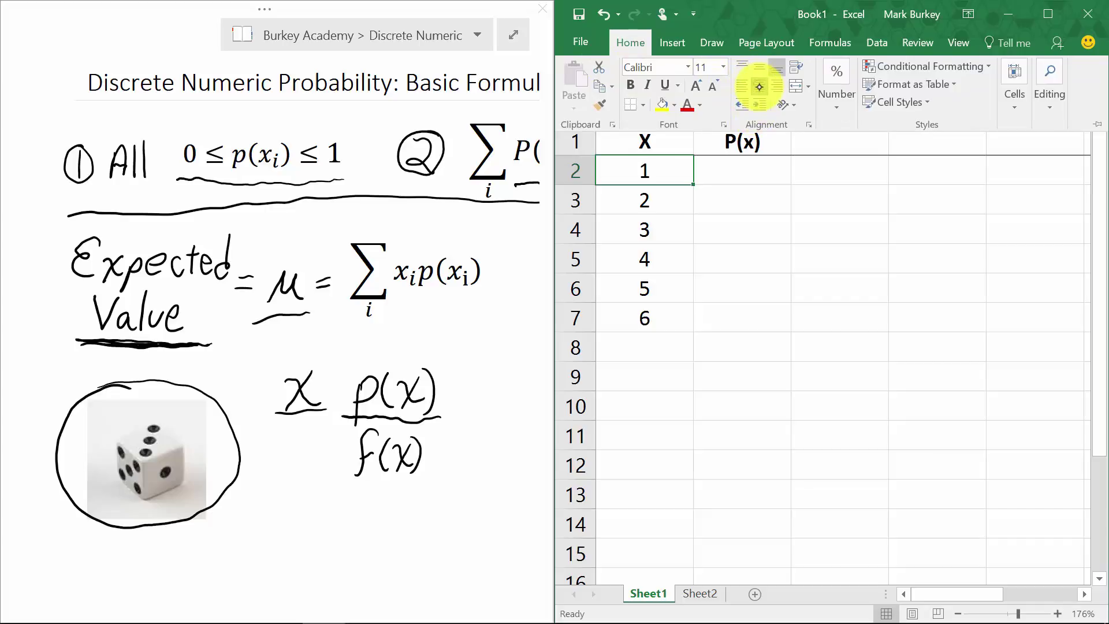
# Enter =1/6 in cell B2 and fill the formula down to B7.
pyautogui.click(722, 167)
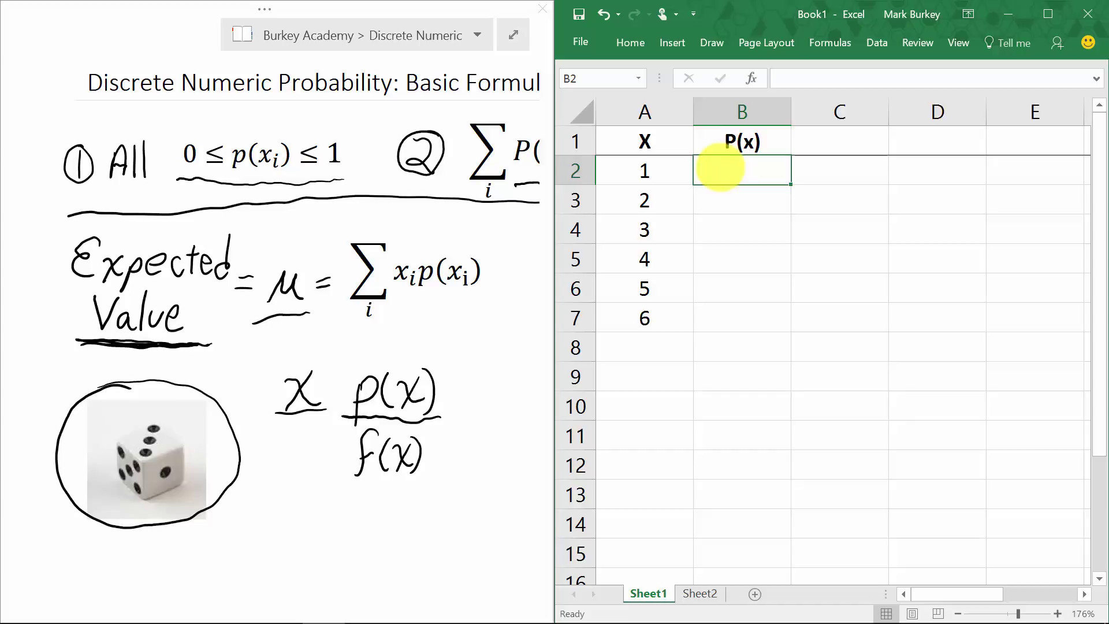
pyautogui.write('=1/6')
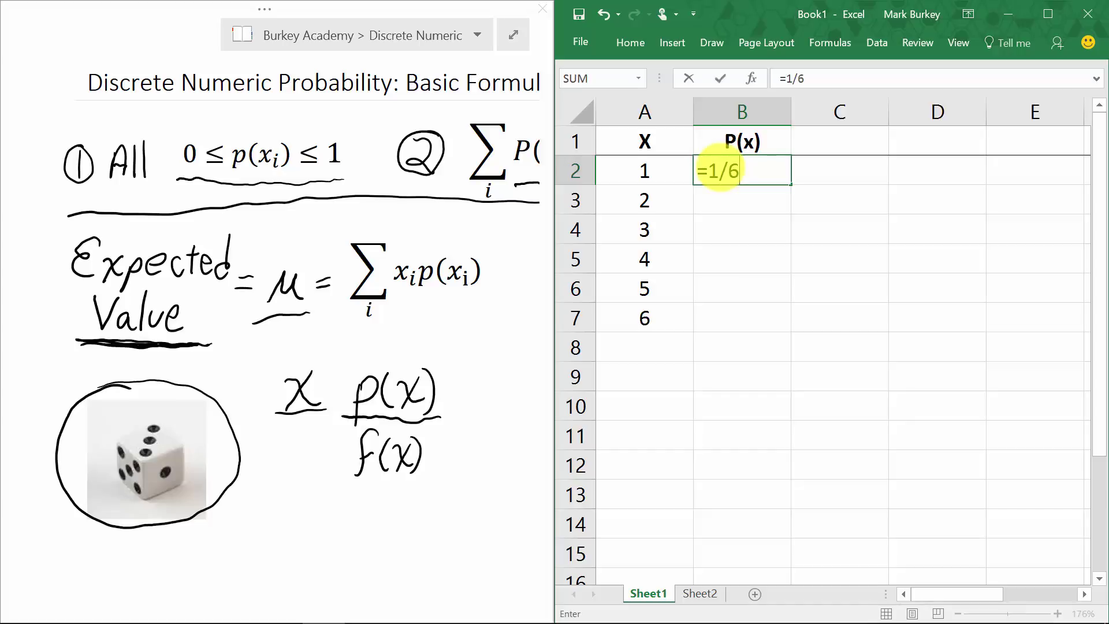
pyautogui.press('Return')
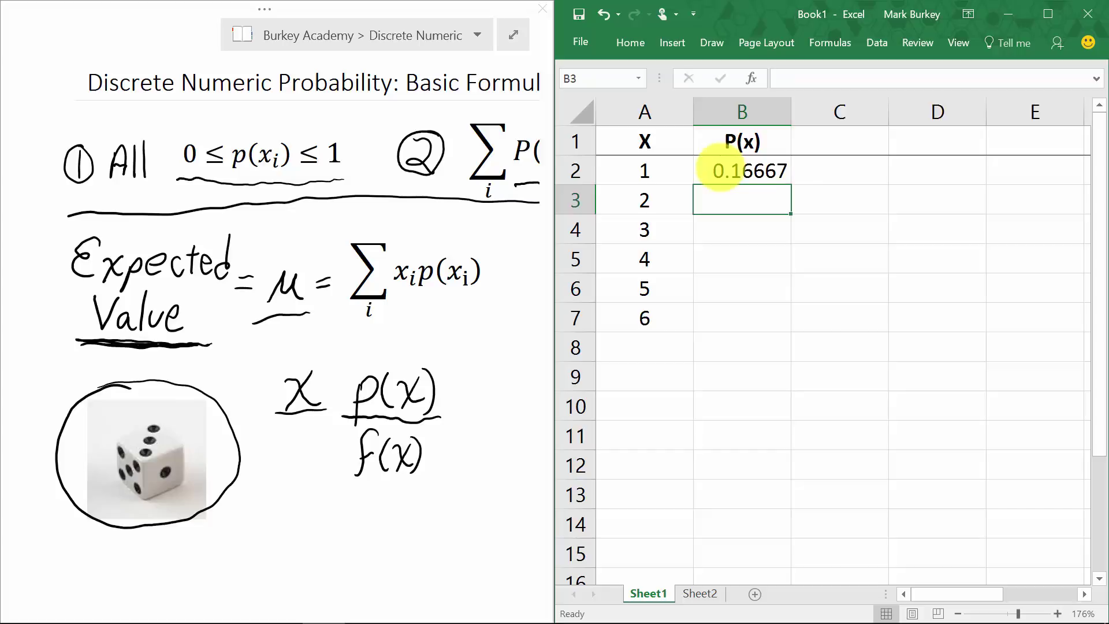
pyautogui.click(767, 168)
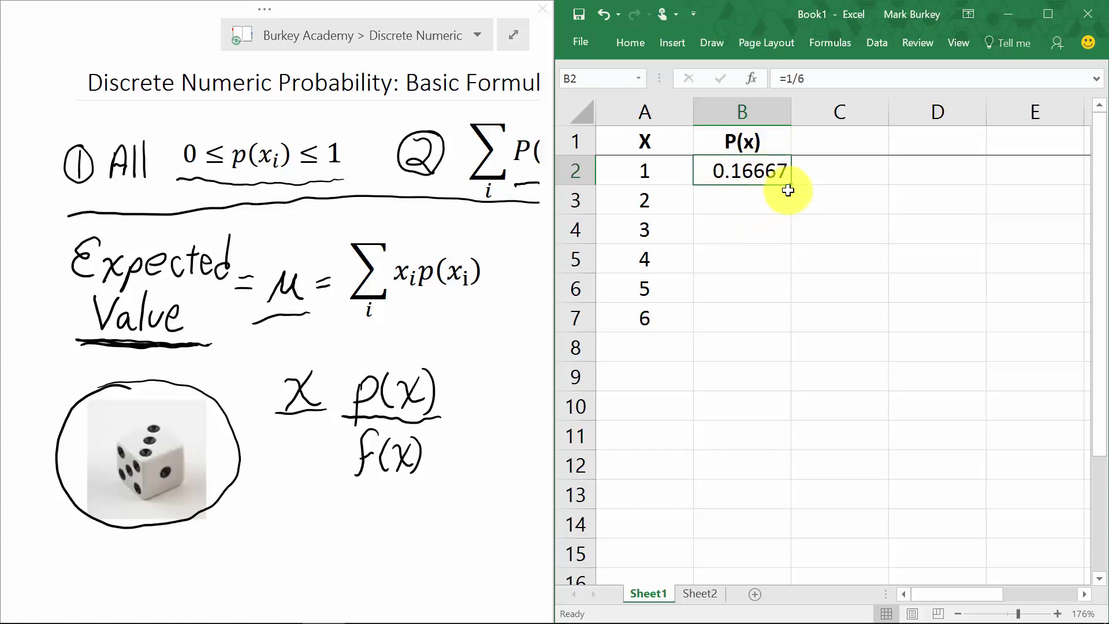
pyautogui.moveTo(791, 186); pyautogui.dragTo(769, 341)
# Total the P(x) probabilities in cell B8 with =sum(B2:B7).
pyautogui.click(735, 347)
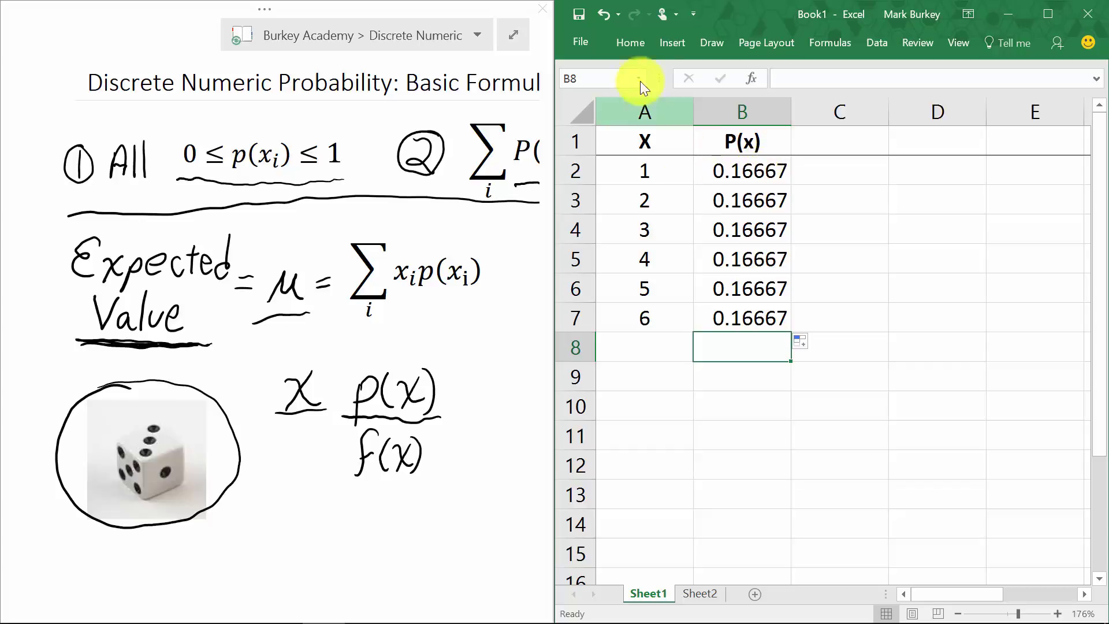
pyautogui.click(627, 41)
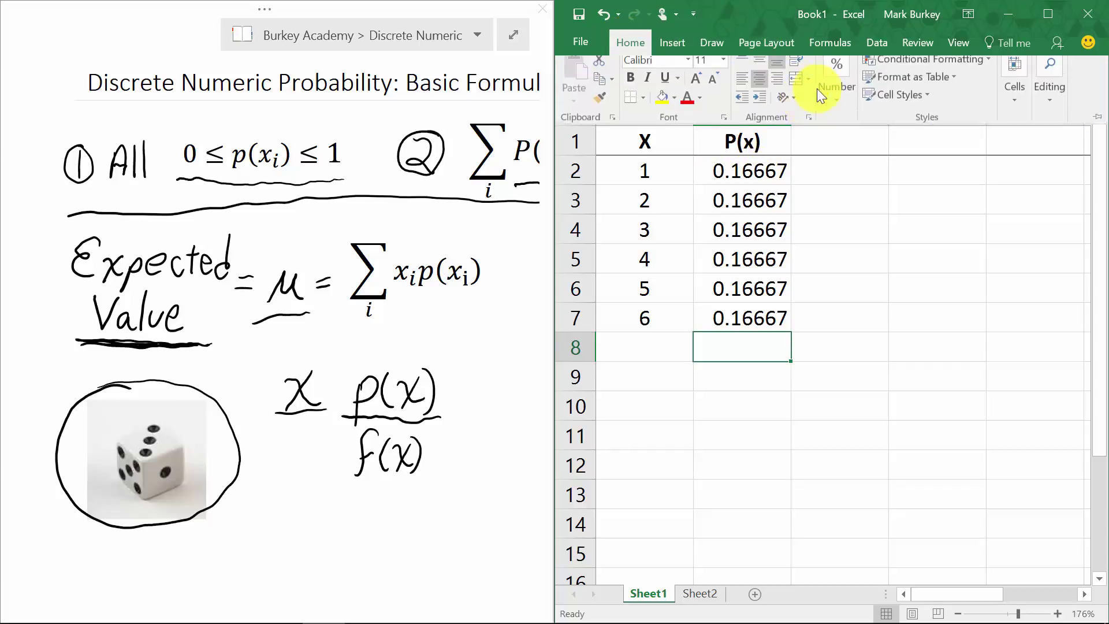
pyautogui.click(743, 345)
pyautogui.write('=')
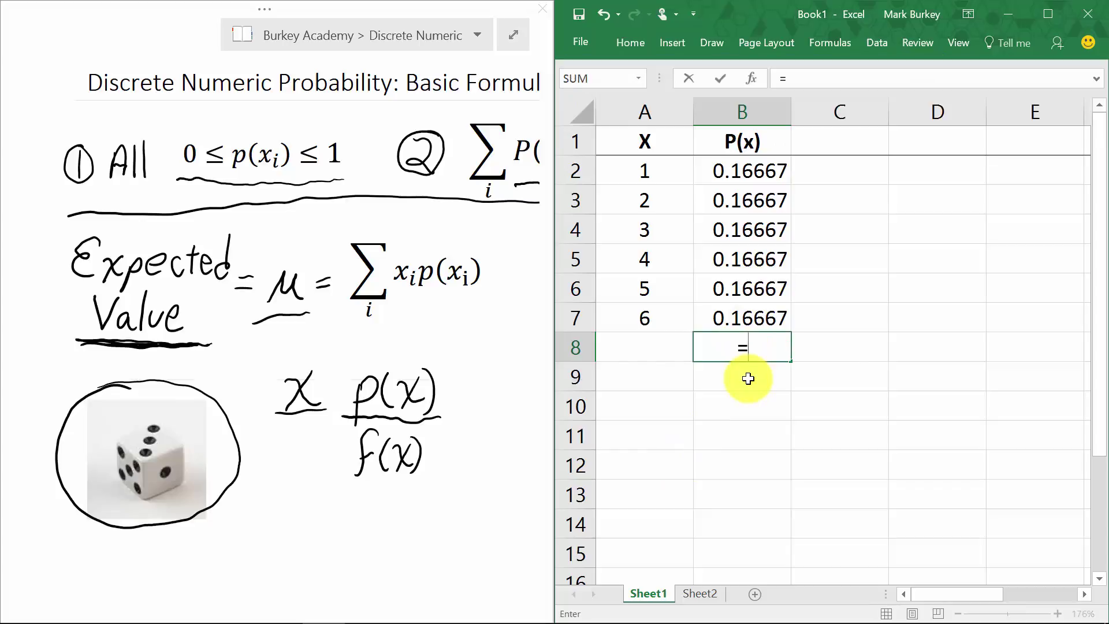
pyautogui.write('sum(')
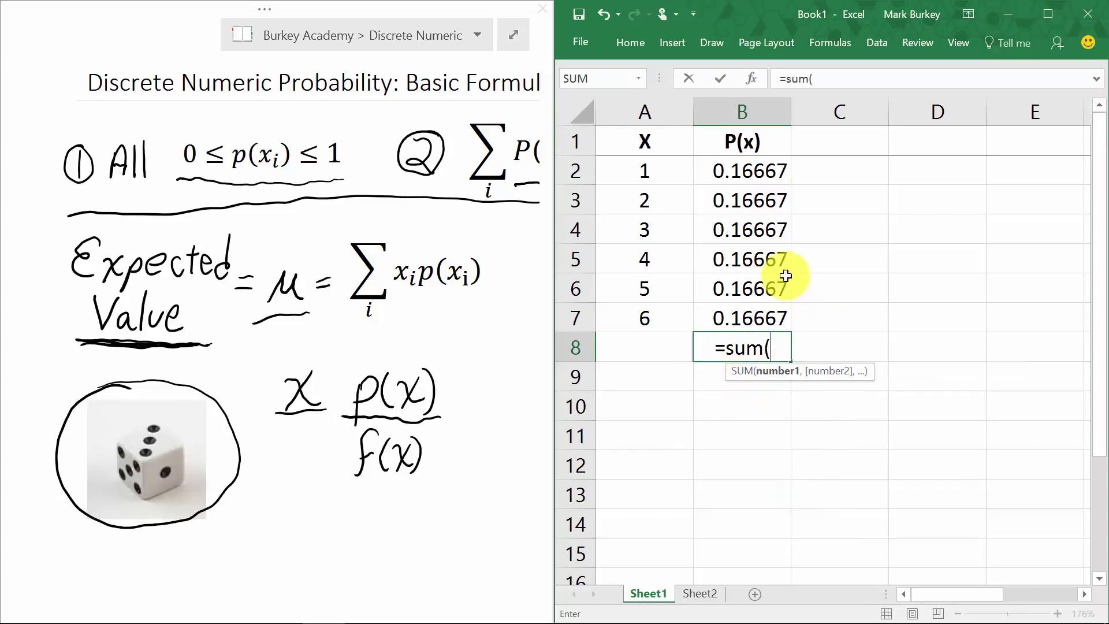
pyautogui.moveTo(738, 168); pyautogui.dragTo(736, 317)
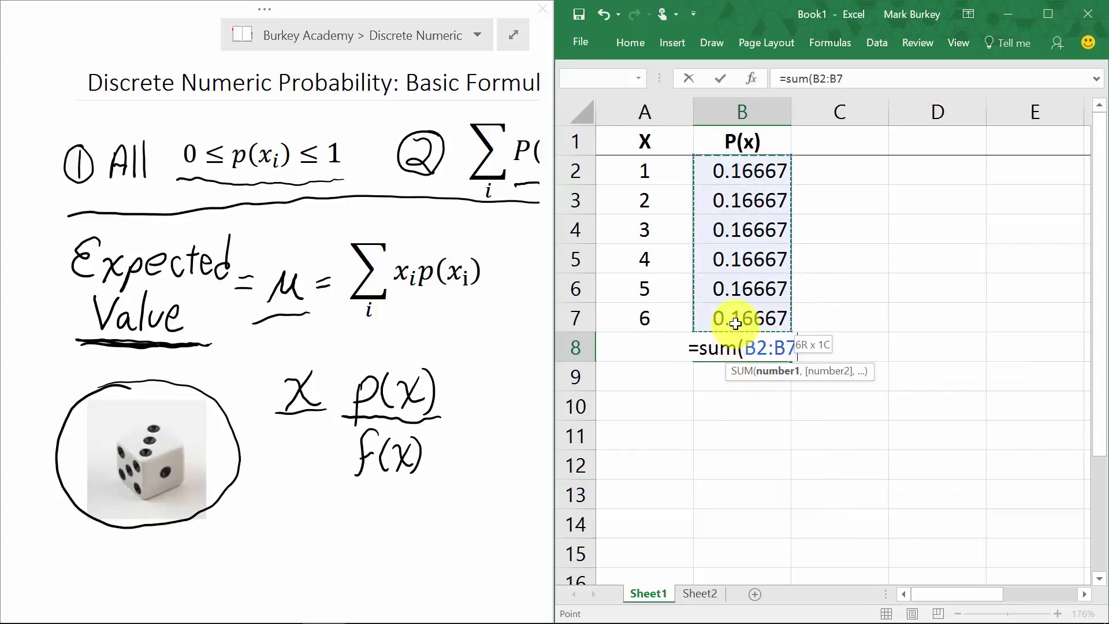
pyautogui.press('Return')
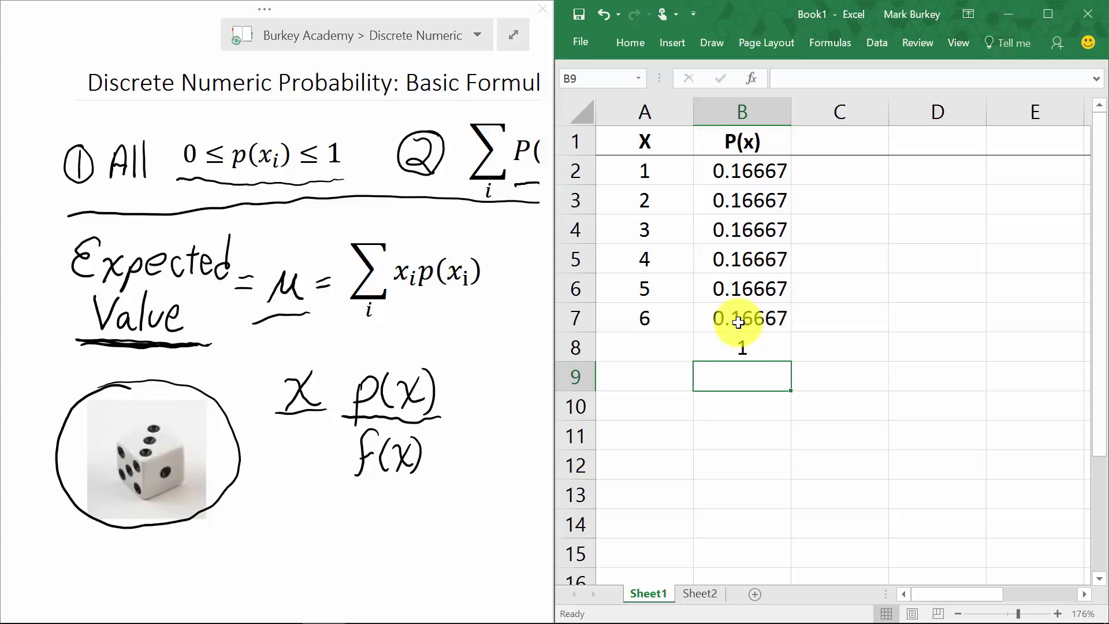
# Switch to the notes and underline xᵢ, p(xᵢ) and the summation sign in the expected value formula.
pyautogui.click(453, 317)
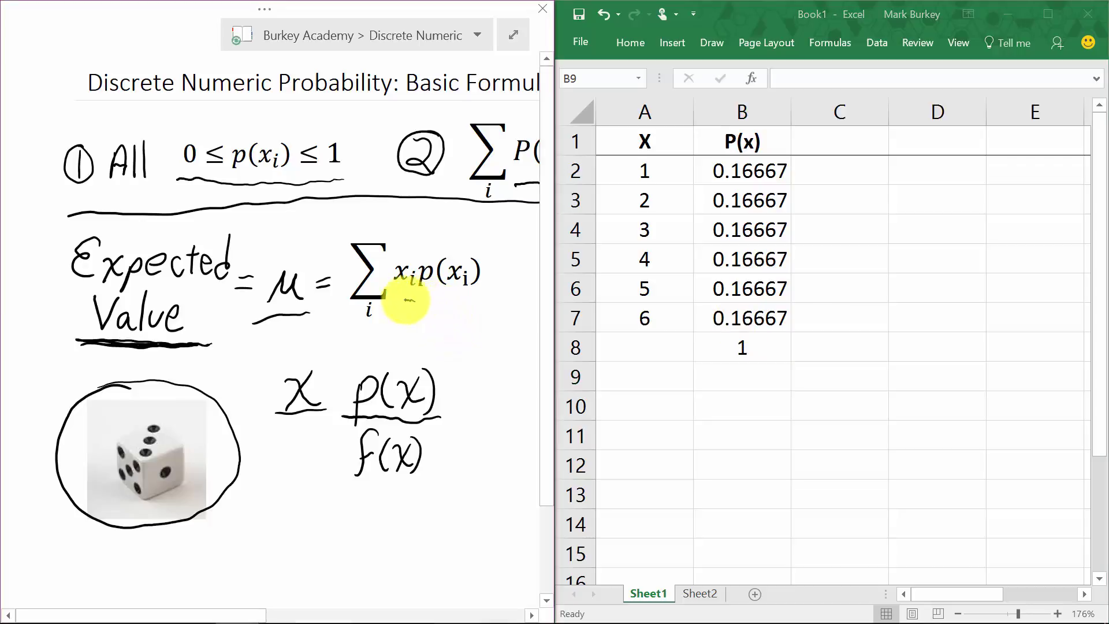
pyautogui.moveTo(409, 301); pyautogui.dragTo(396, 300)
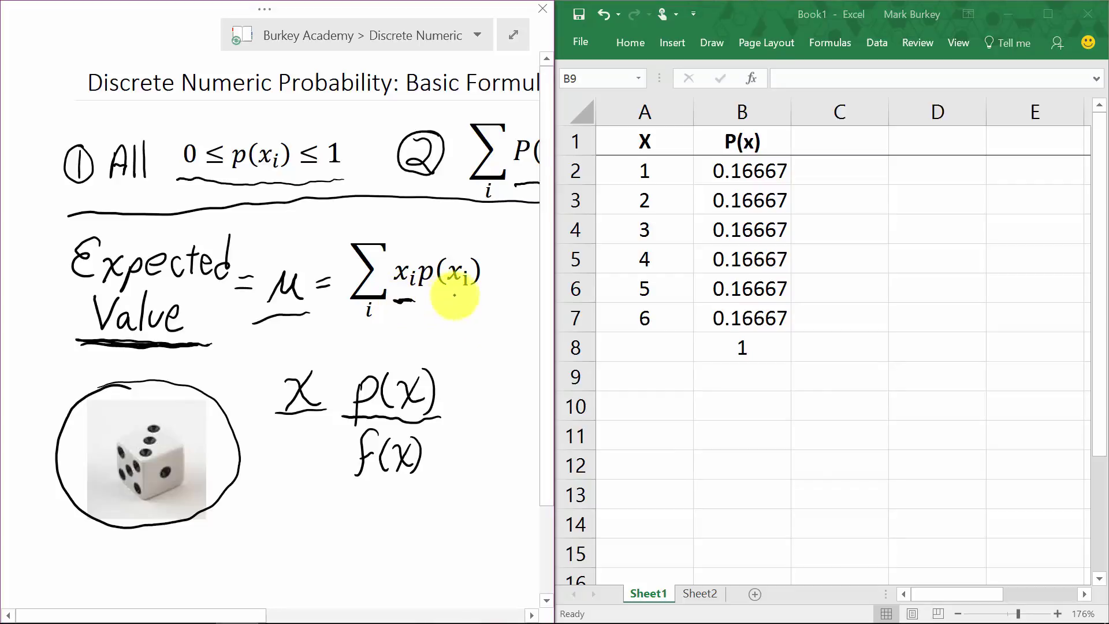
pyautogui.moveTo(465, 297); pyautogui.dragTo(414, 298)
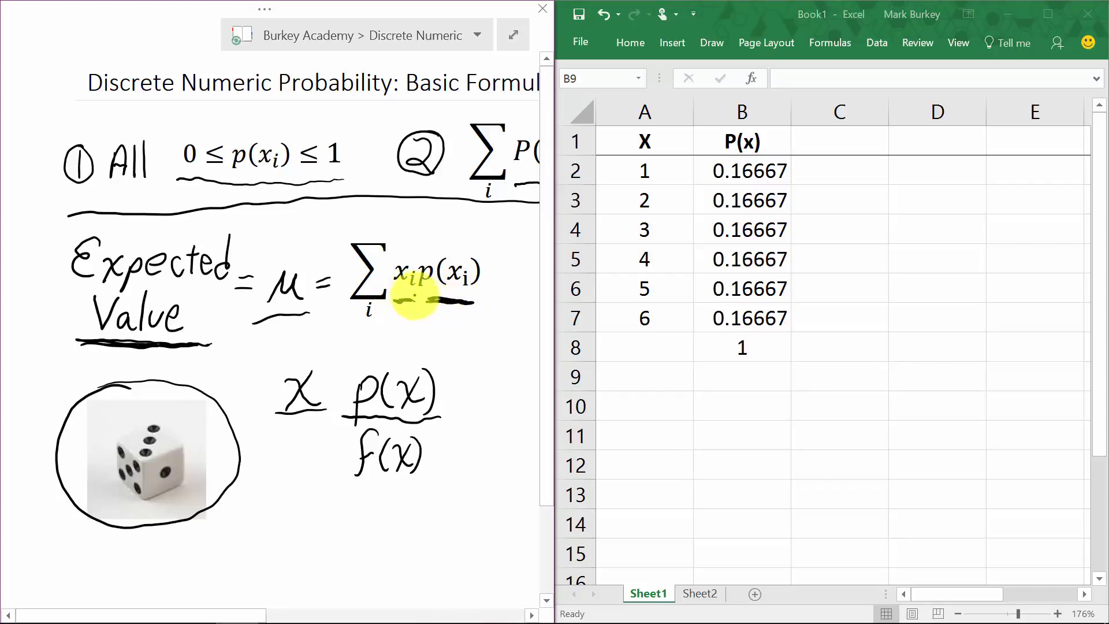
pyautogui.moveTo(353, 326)
pyautogui.mouseDown()
pyautogui.moveTo(387, 324)
pyautogui.moveTo(350, 328)
pyautogui.mouseUp()
pyautogui.scroll(-2, 349, 329)
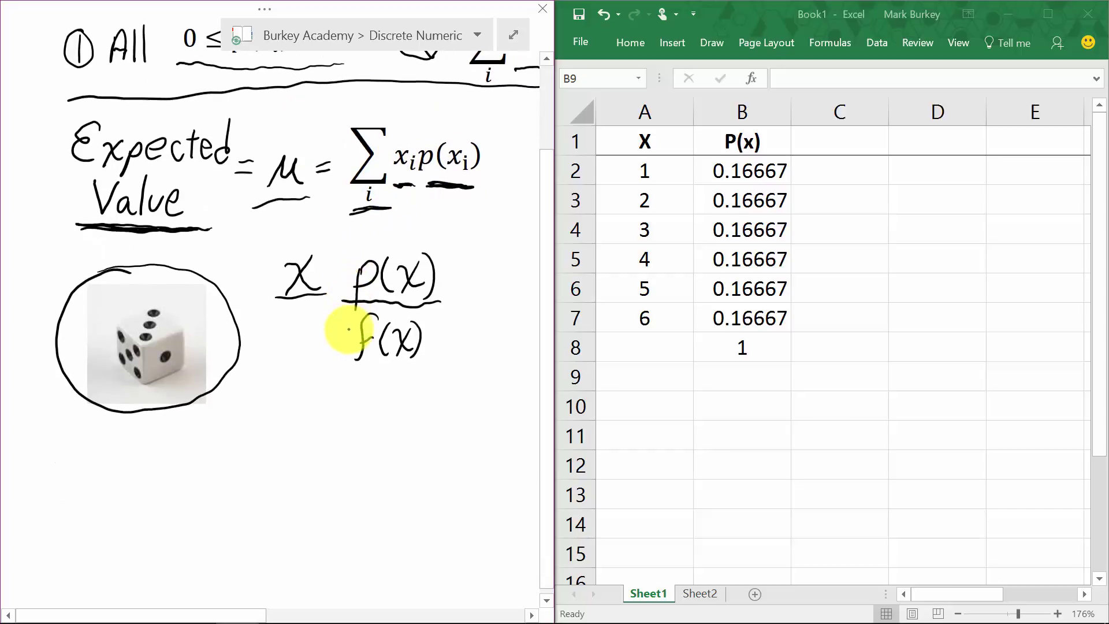
pyautogui.hscroll(8, 349, 329)
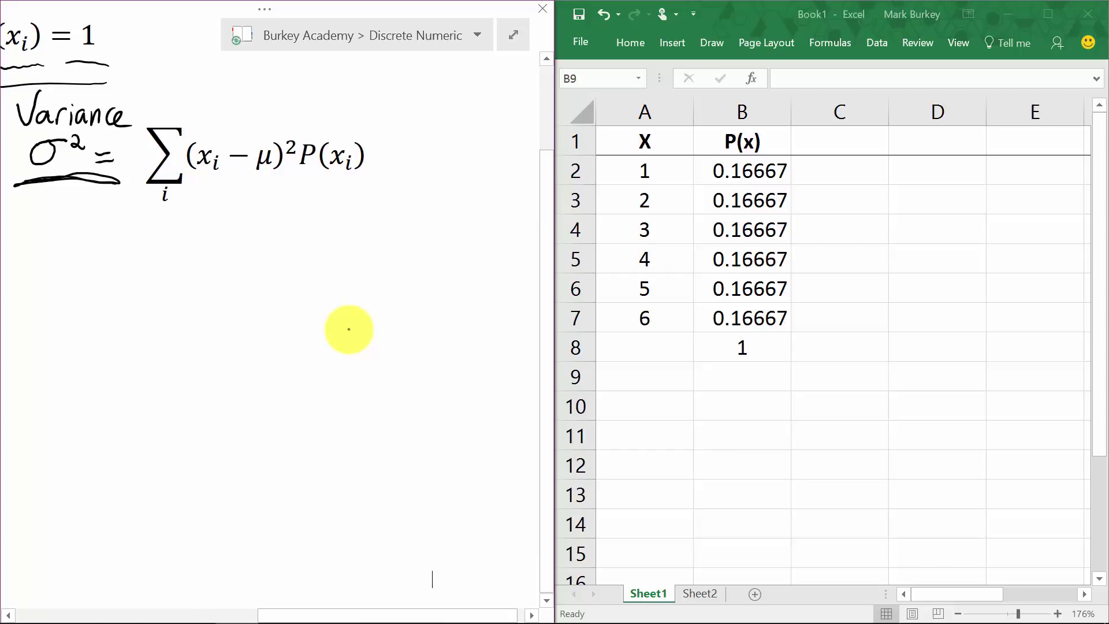
pyautogui.scroll(2, 347, 327)
pyautogui.hscroll(-4, 277, 362)
pyautogui.hscroll(-5, 368, 437)
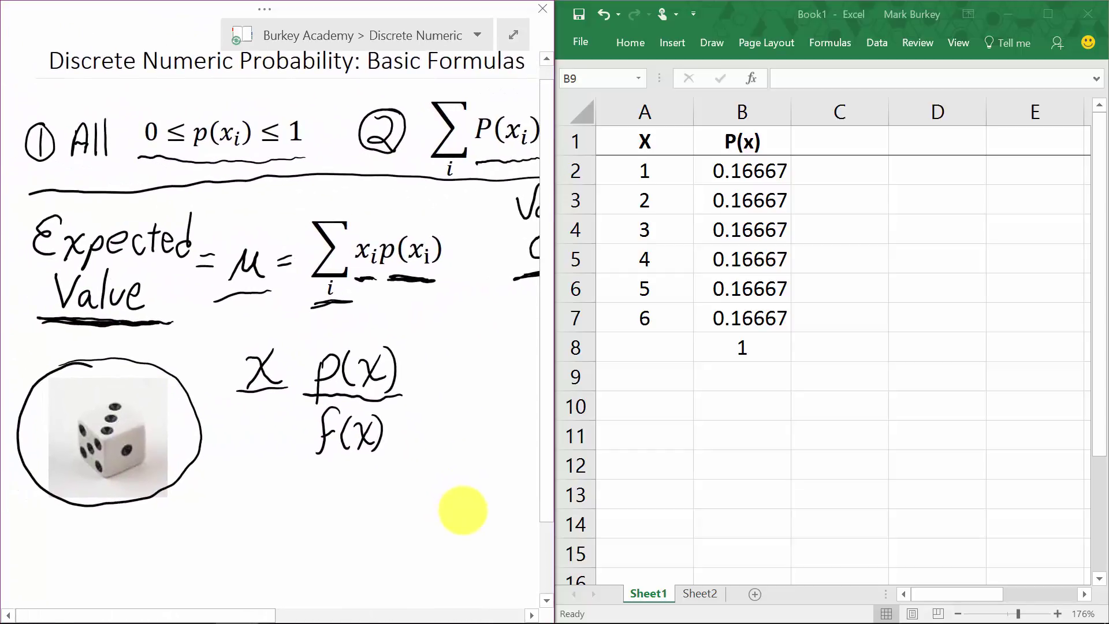
# Switch to the Excel sheet and enter the column heading x*p(x) in cell C1.
pyautogui.doubleClick(840, 174)
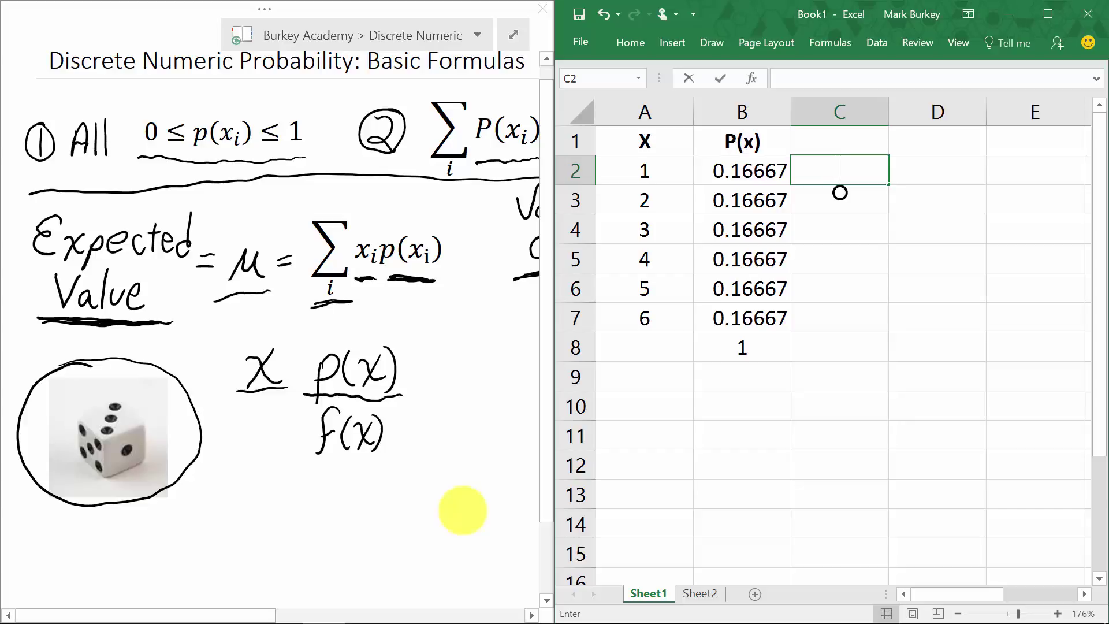
pyautogui.click(796, 152)
pyautogui.write('x')
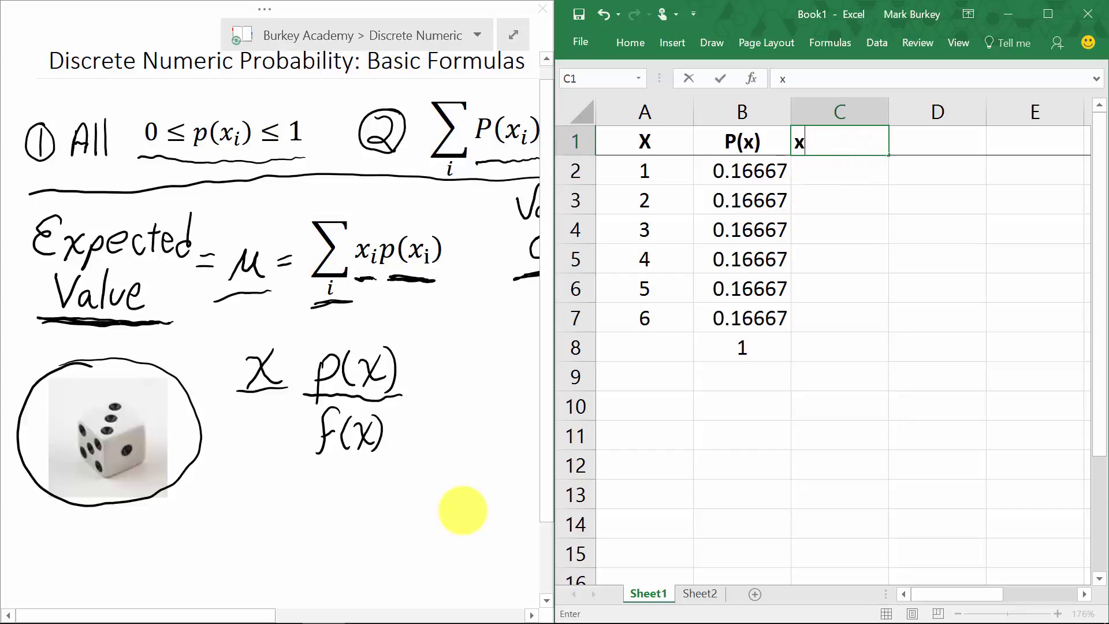
pyautogui.write('*p(xP')
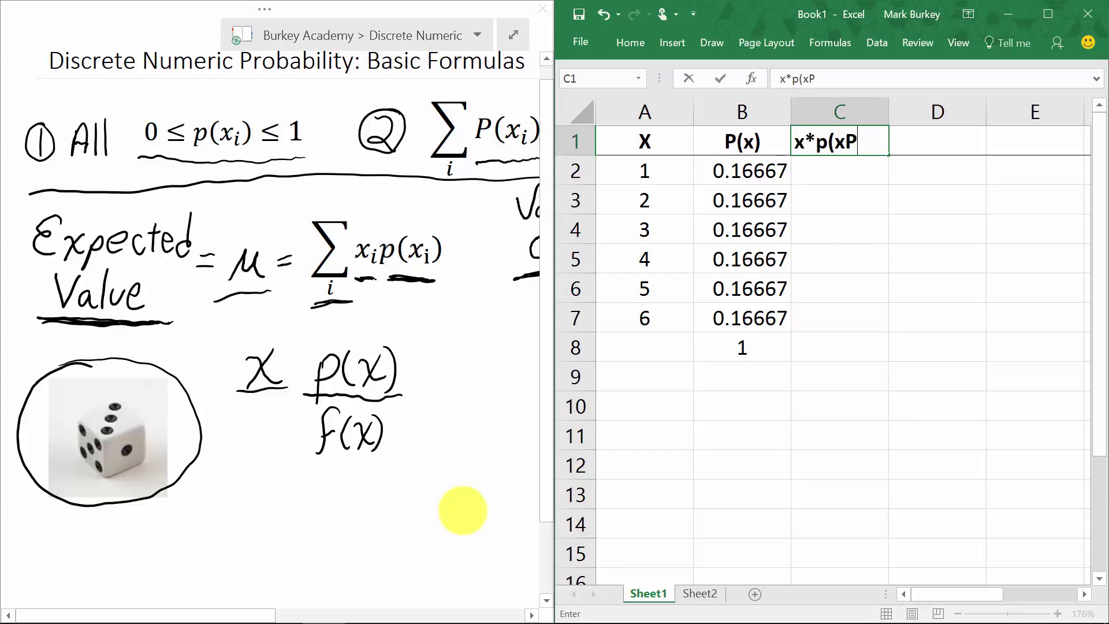
pyautogui.press('BackSpace')
pyautogui.write(')')
pyautogui.hotkey('ctrl', 'Return')
# Enter =A2*B2 in cell C2 and fill the formula down to C7.
pyautogui.press('Down')
pyautogui.write('=')
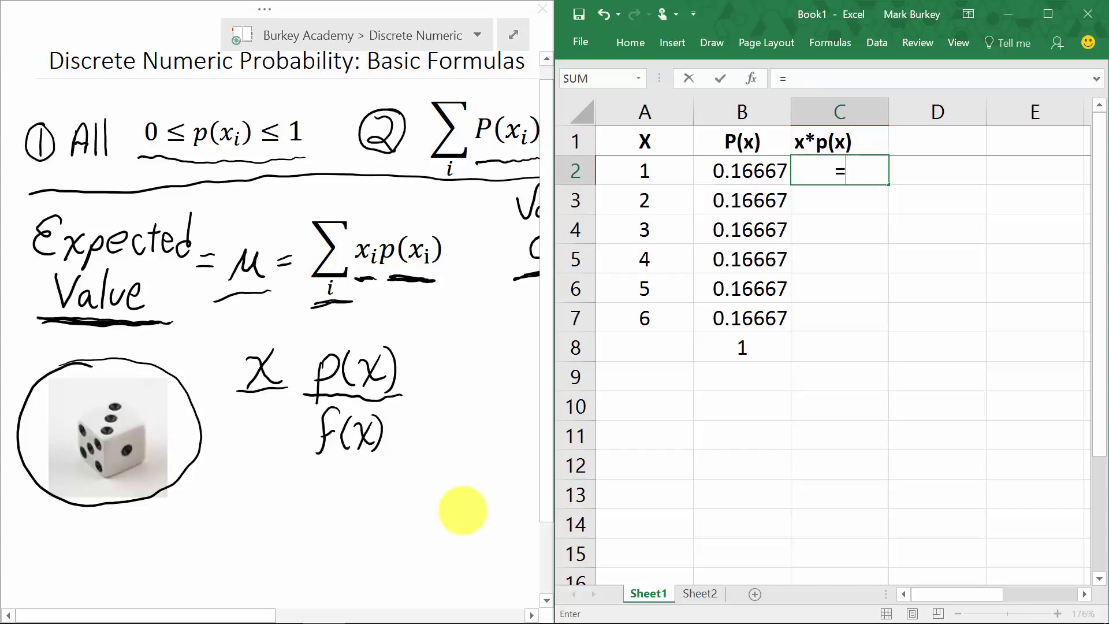
pyautogui.press('Left')
pyautogui.press('Left')
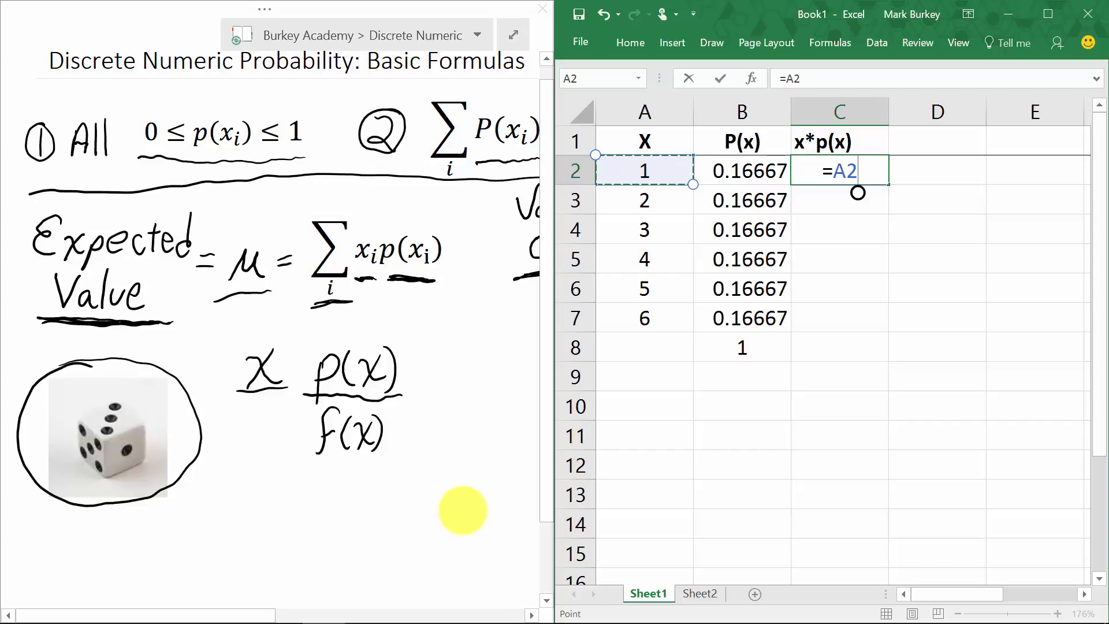
pyautogui.write('*')
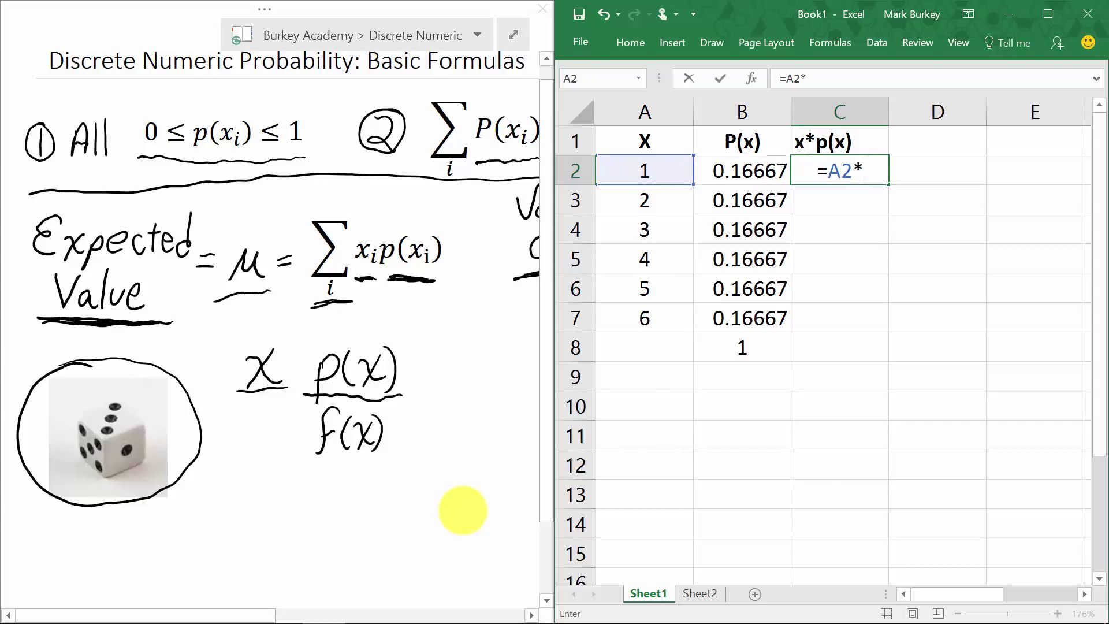
pyautogui.press('Left')
pyautogui.press('Return')
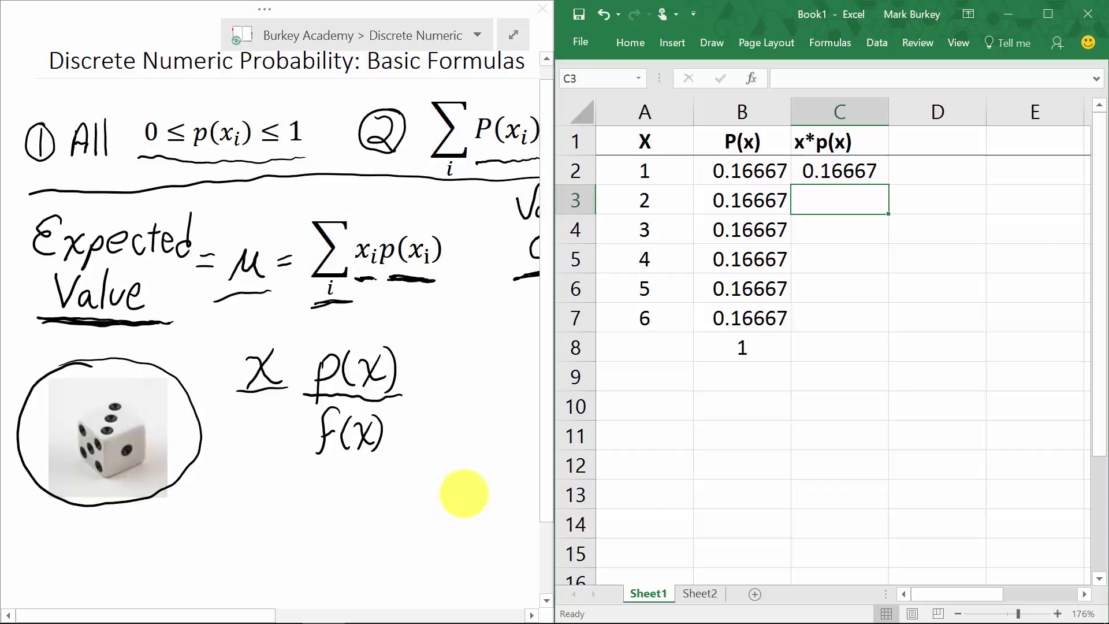
pyautogui.click(844, 172)
pyautogui.moveTo(888, 184); pyautogui.dragTo(878, 332)
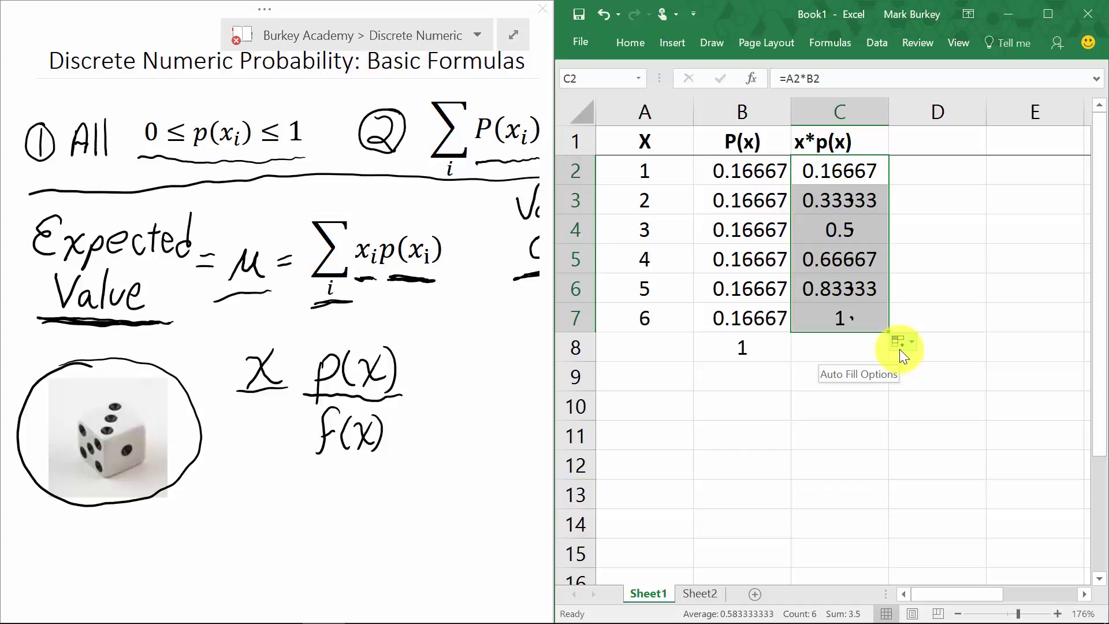
# Total the x*p(x) column in cell C8 with =sum(C2:C7).
pyautogui.press('Down')
pyautogui.press('Down')
pyautogui.press('Down')
pyautogui.press('Down')
pyautogui.press('Down')
pyautogui.press('Down')
pyautogui.press('Down')
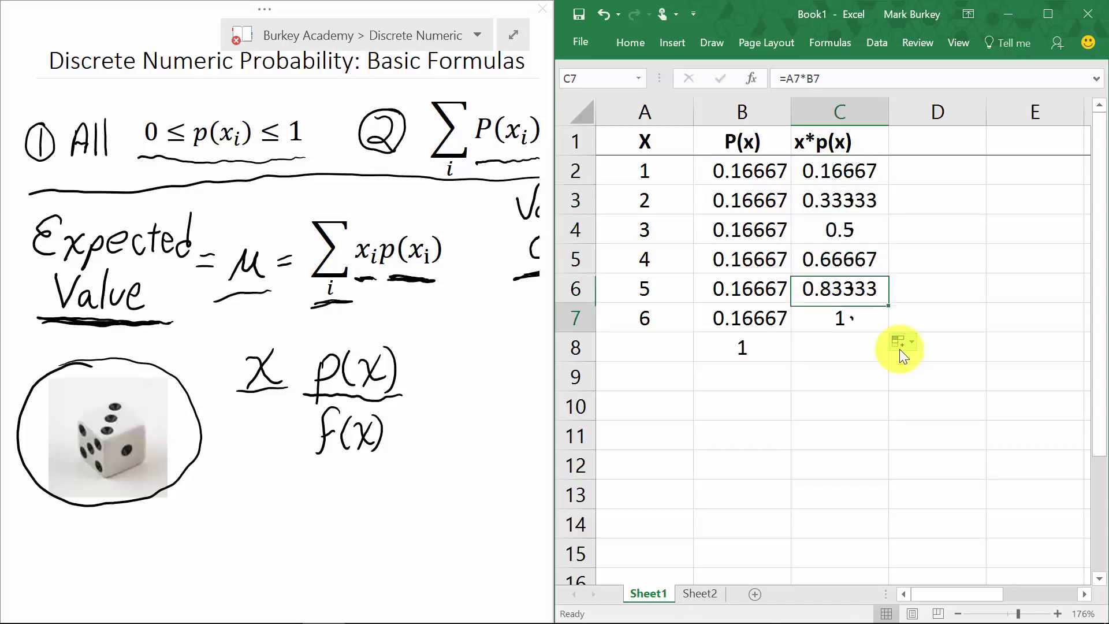
pyautogui.press('Up')
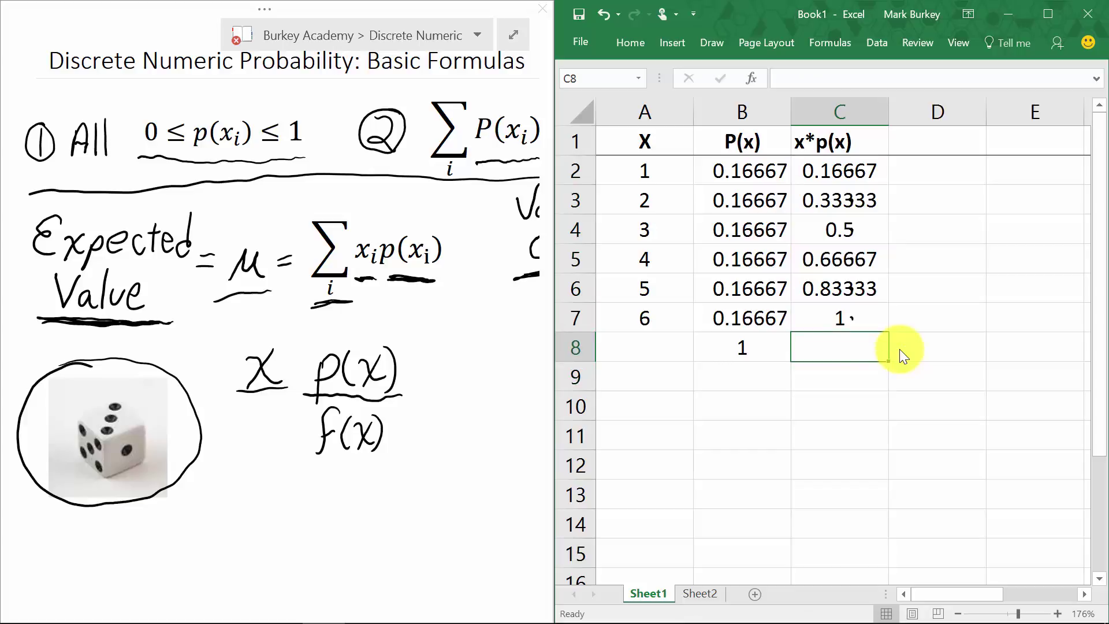
pyautogui.write('=sum(')
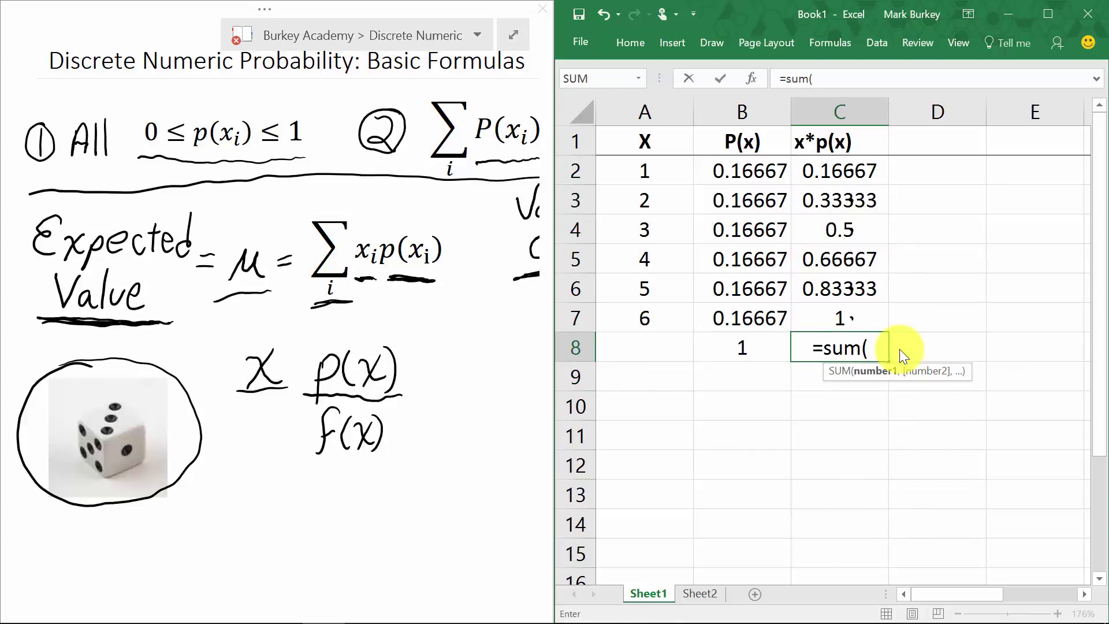
pyautogui.moveTo(841, 168); pyautogui.dragTo(852, 318)
pyautogui.press('Return')
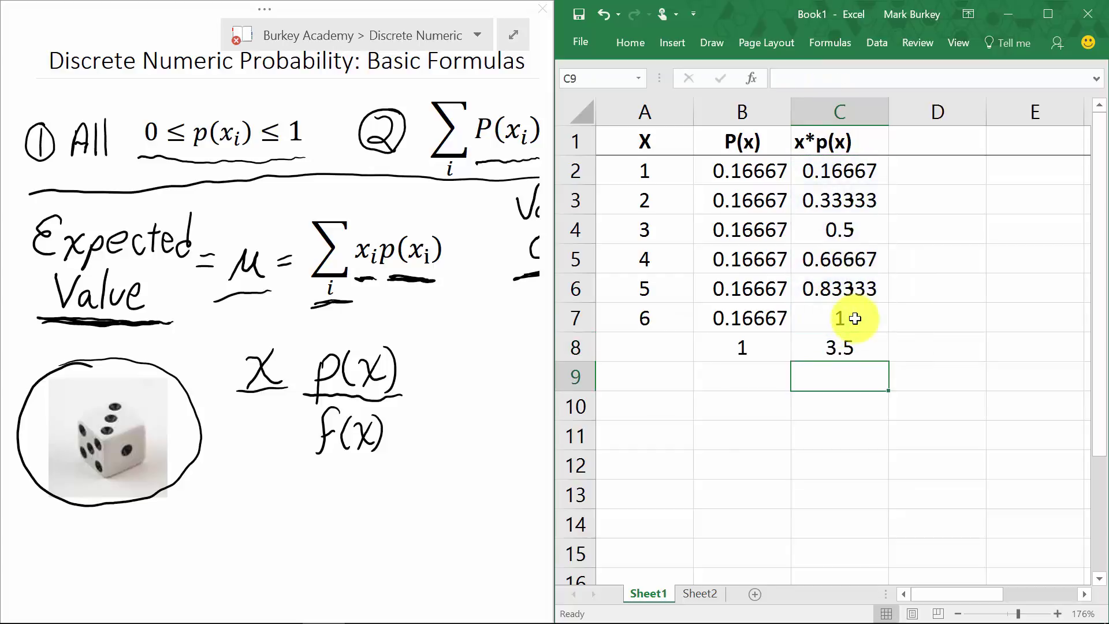
# Label the x*p(x) total by entering "Expected value" in cell D8.
pyautogui.press('Up')
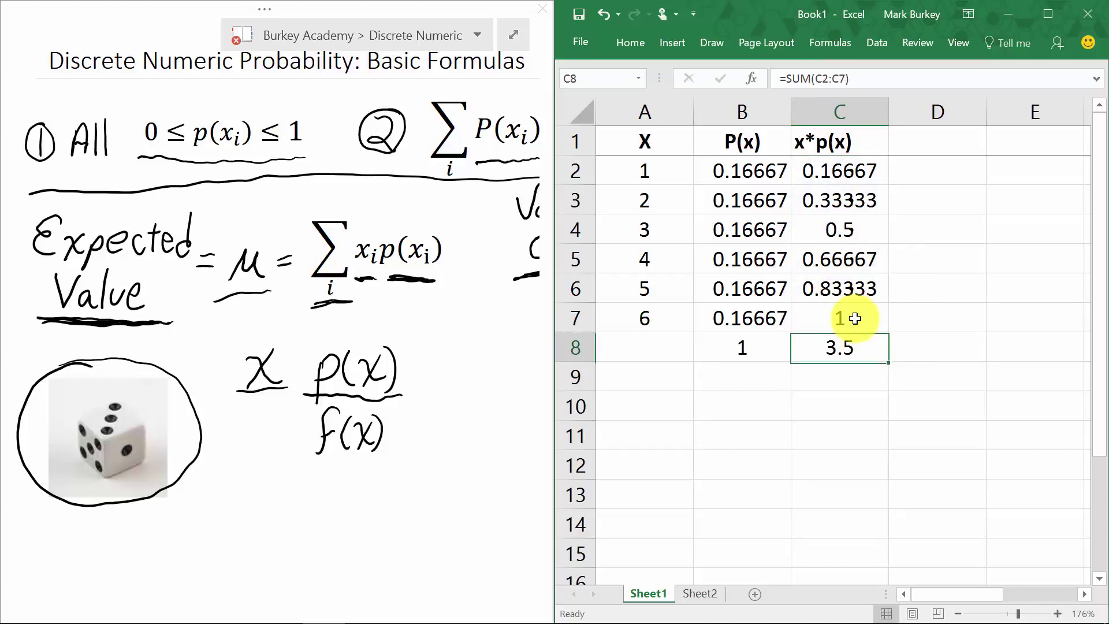
pyautogui.press('Right')
pyautogui.write('Ex')
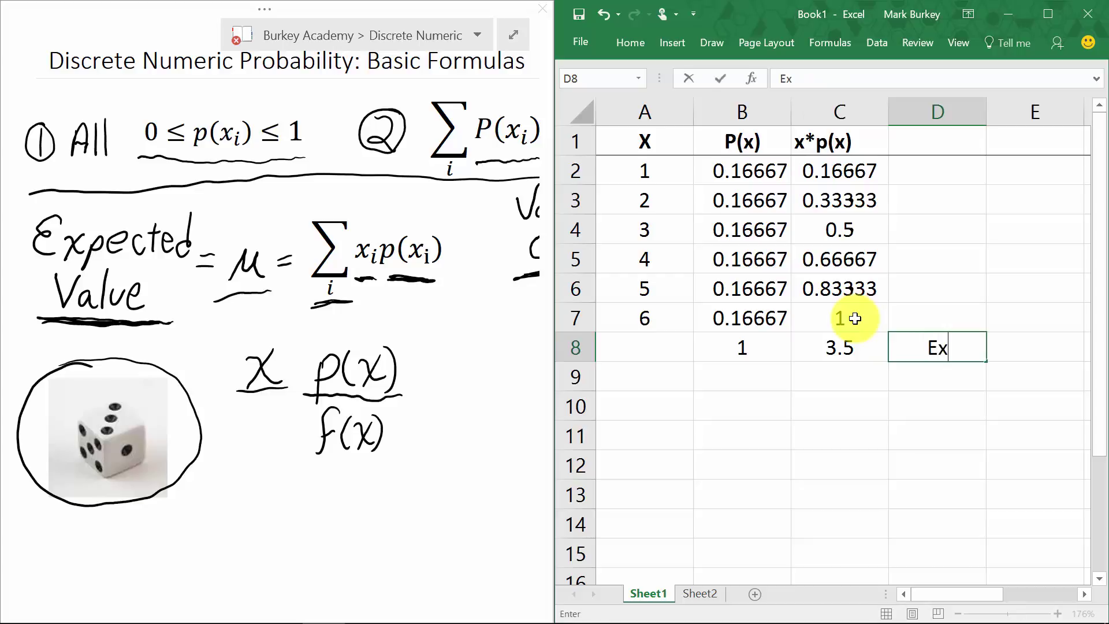
pyautogui.write('pecte')
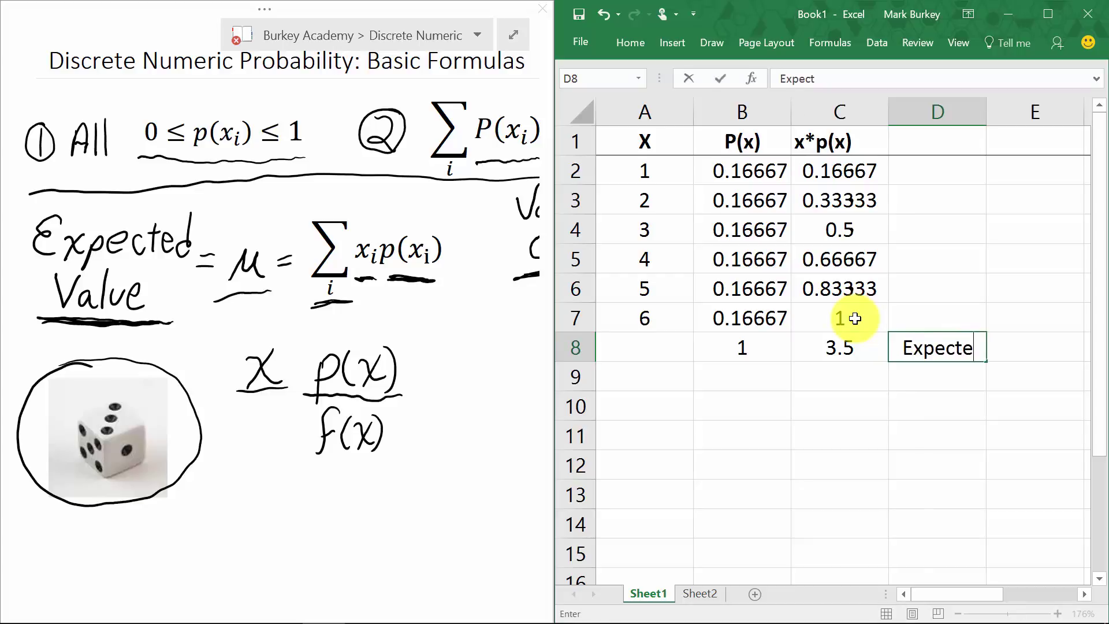
pyautogui.write('d value')
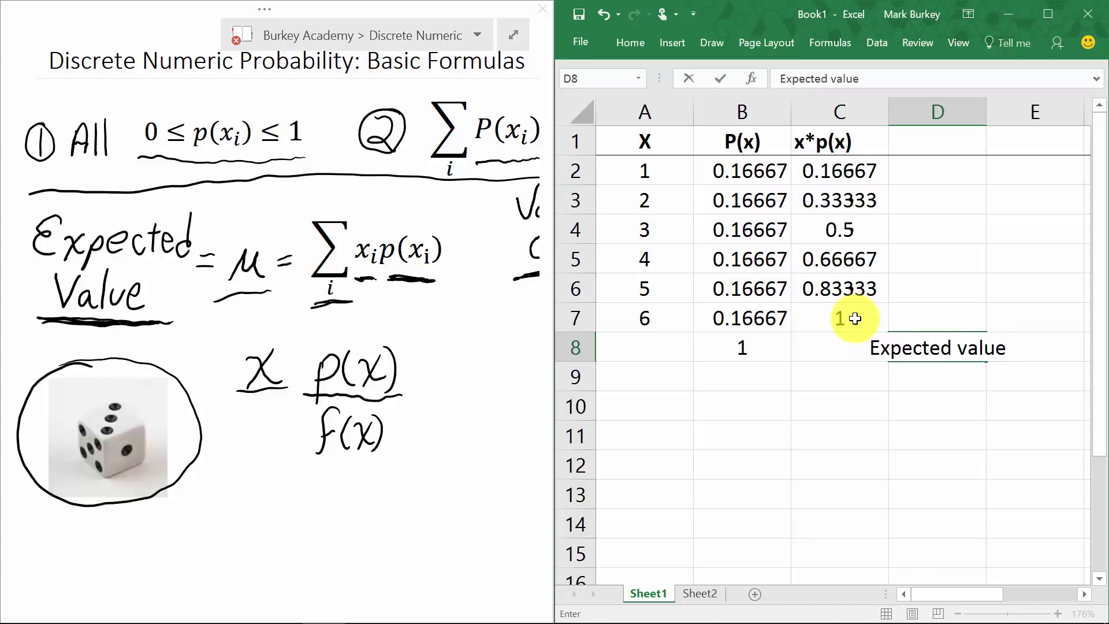
pyautogui.press('Up')
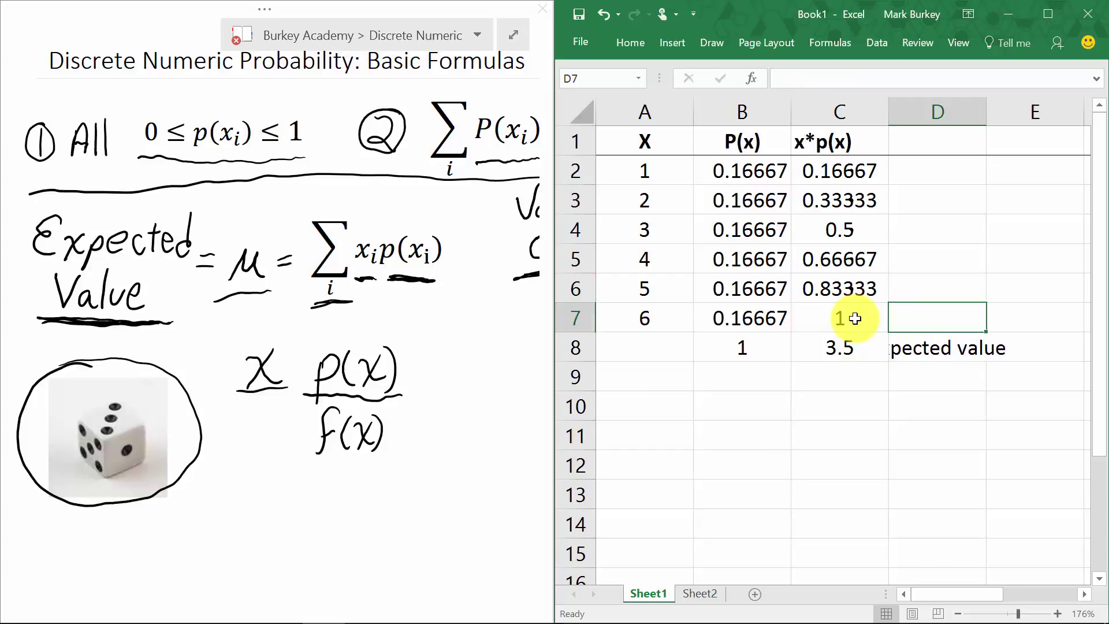
# Left-align the "Expected value" label in cell D8.
pyautogui.press('Down')
pyautogui.click(630, 43)
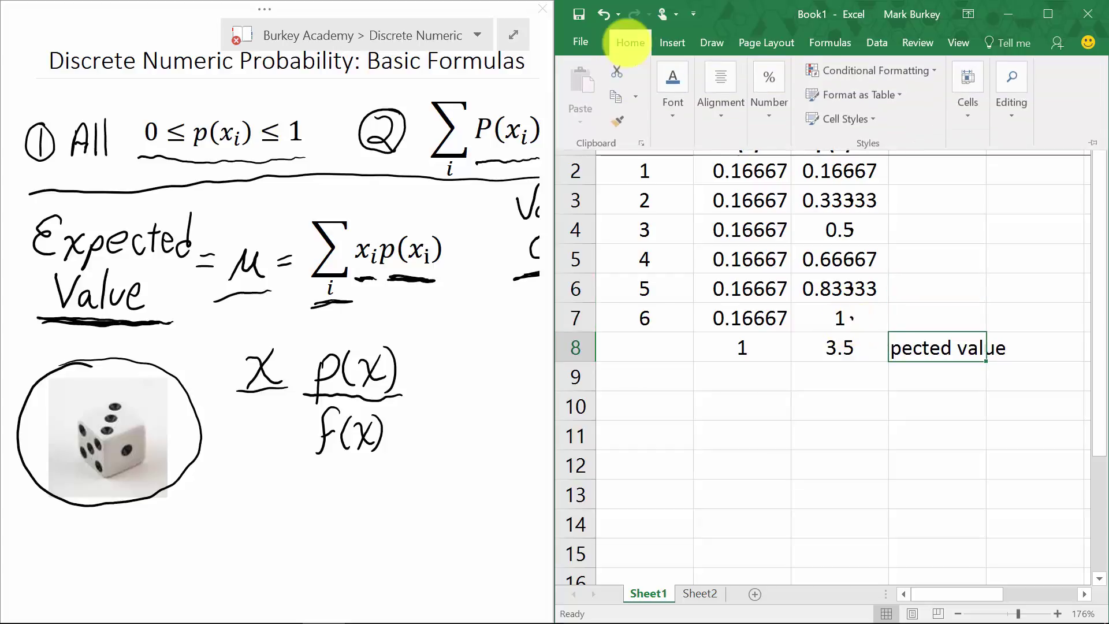
pyautogui.click(719, 110)
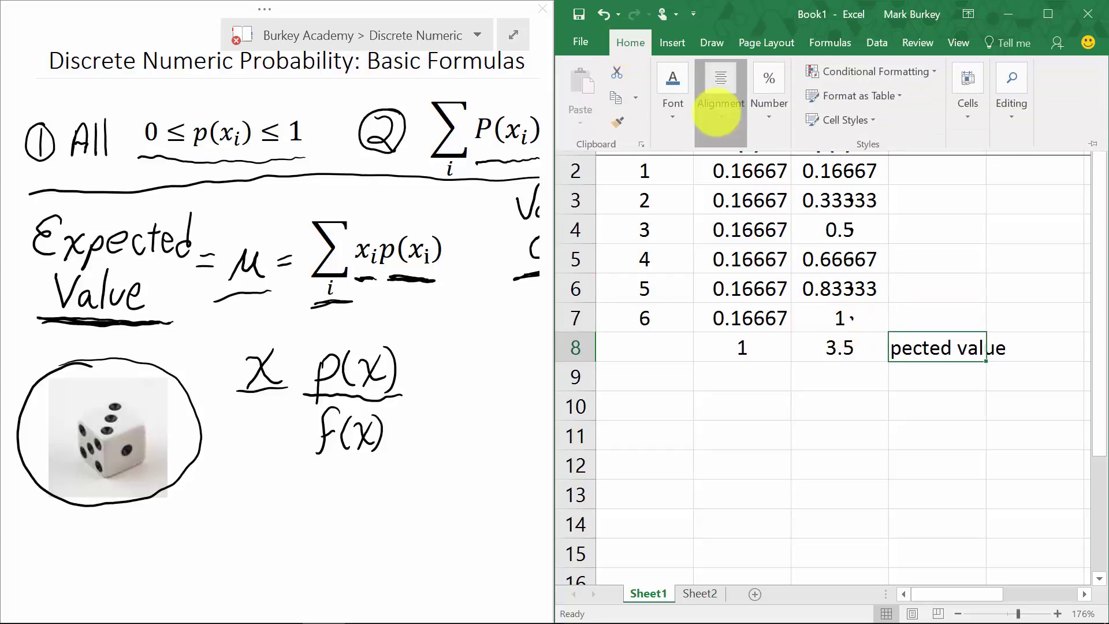
pyautogui.click(715, 206)
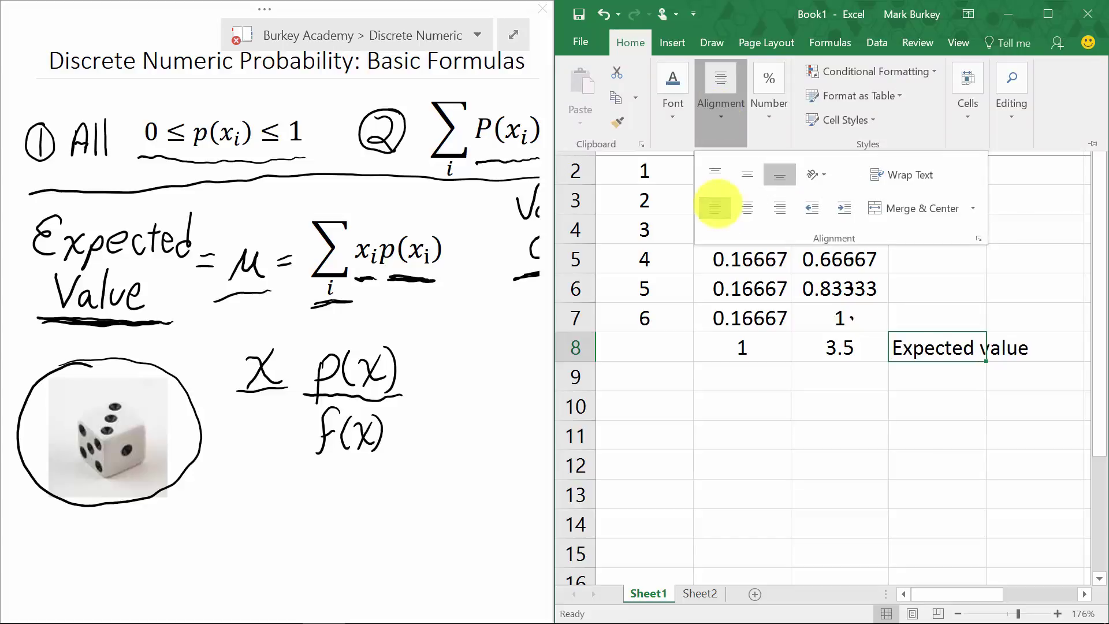
pyautogui.click(716, 203)
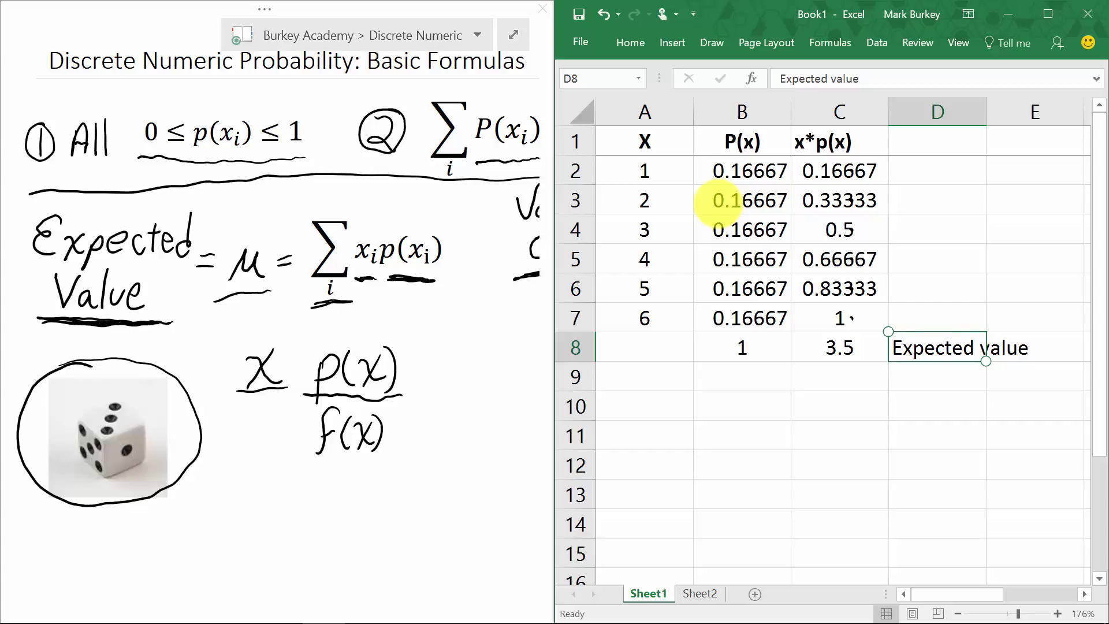
# Move the "Expected value" label from D8 to cell C9, beneath the x*p(x) total.
pyautogui.press('Left')
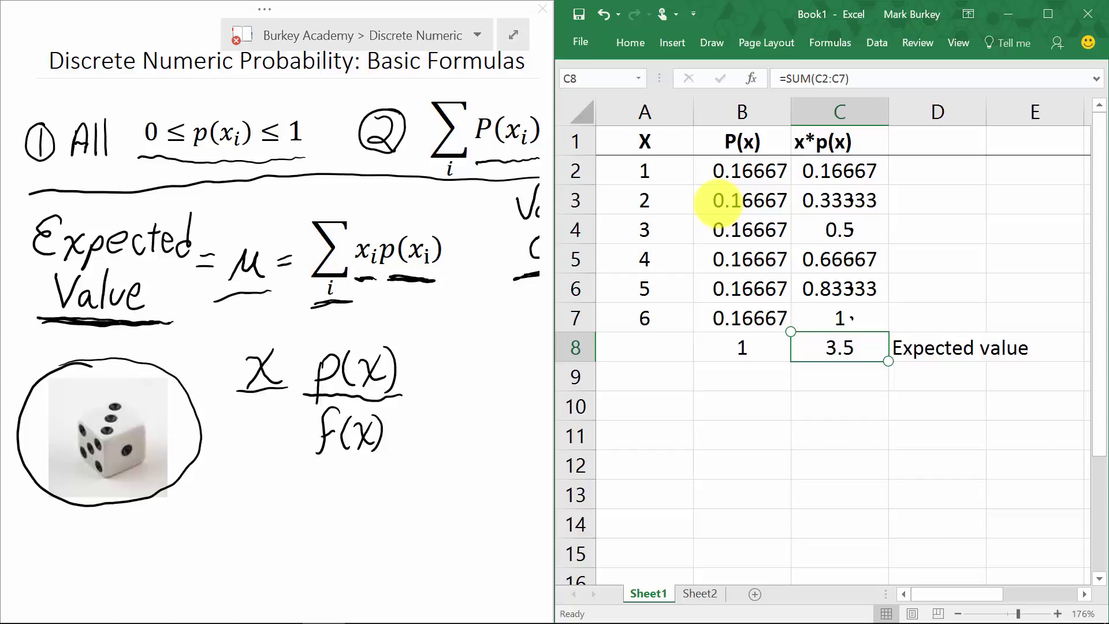
pyautogui.press('Right')
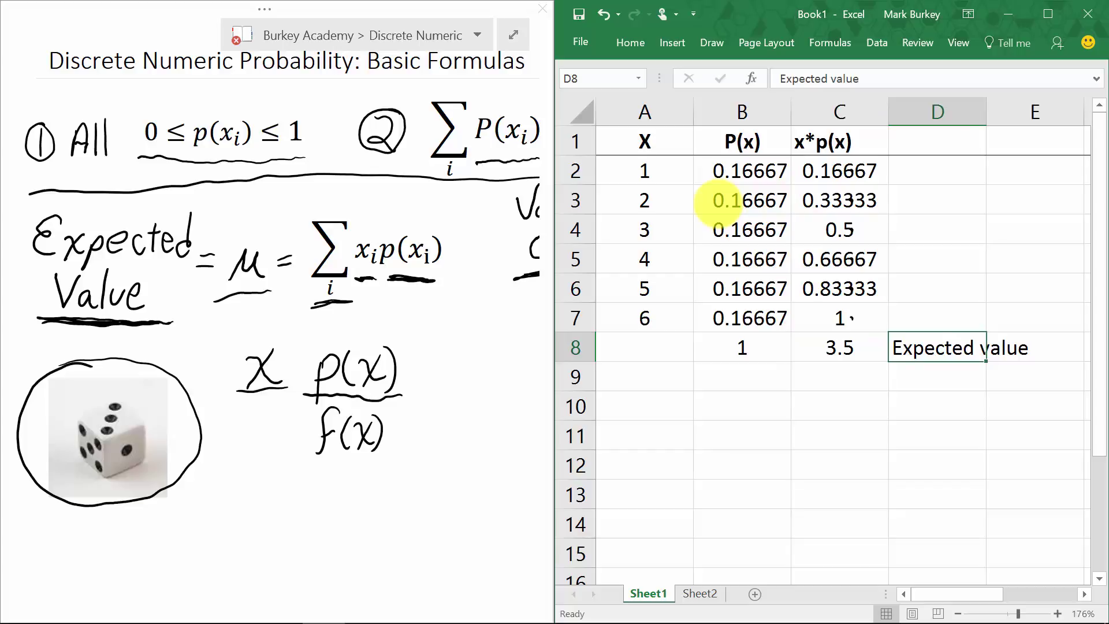
pyautogui.hotkey('ctrl', 'c')
pyautogui.press('Down')
pyautogui.press('Left')
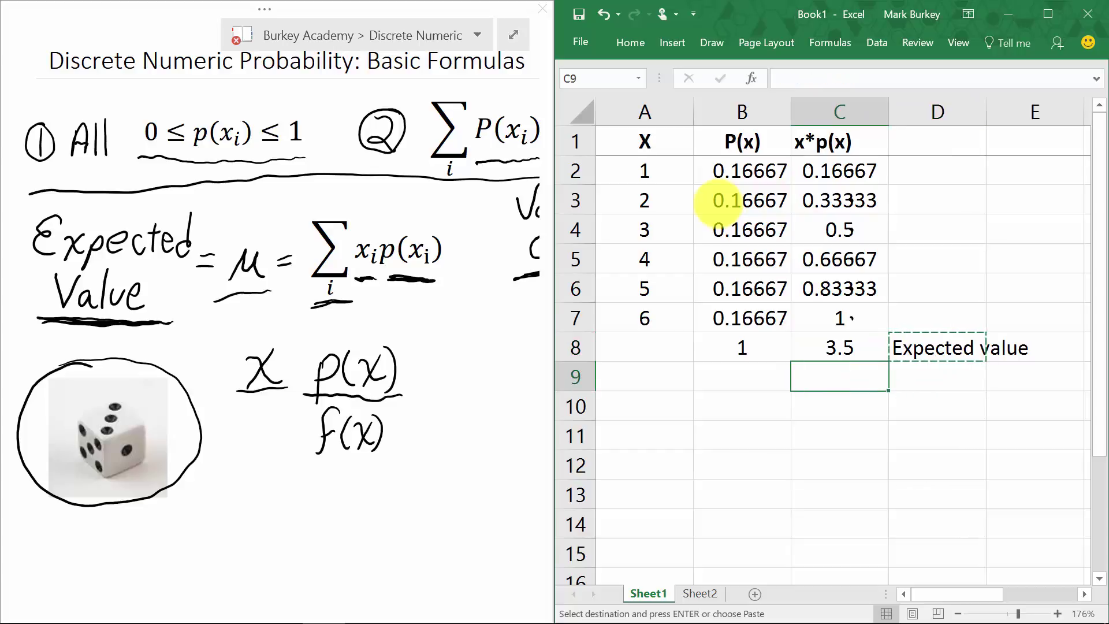
pyautogui.press('Return')
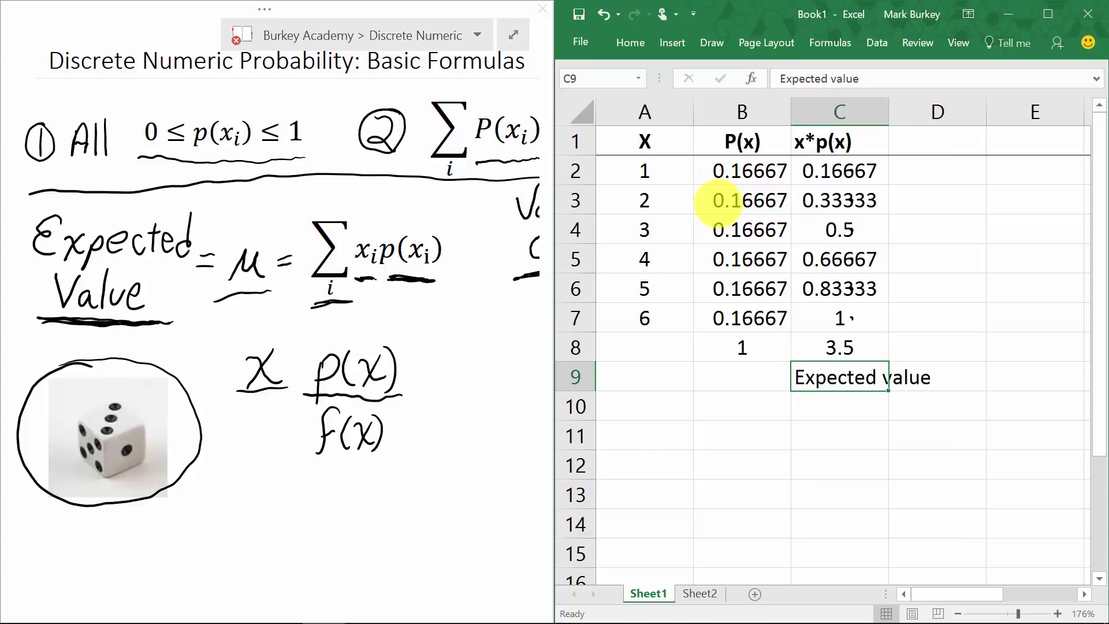
# Switch to the notes and mark up the variance formula, underlining xᵢ, μ, P(xᵢ) and the summation sign and circling the exponent 2.
pyautogui.hotkey('alt', 'Tab')
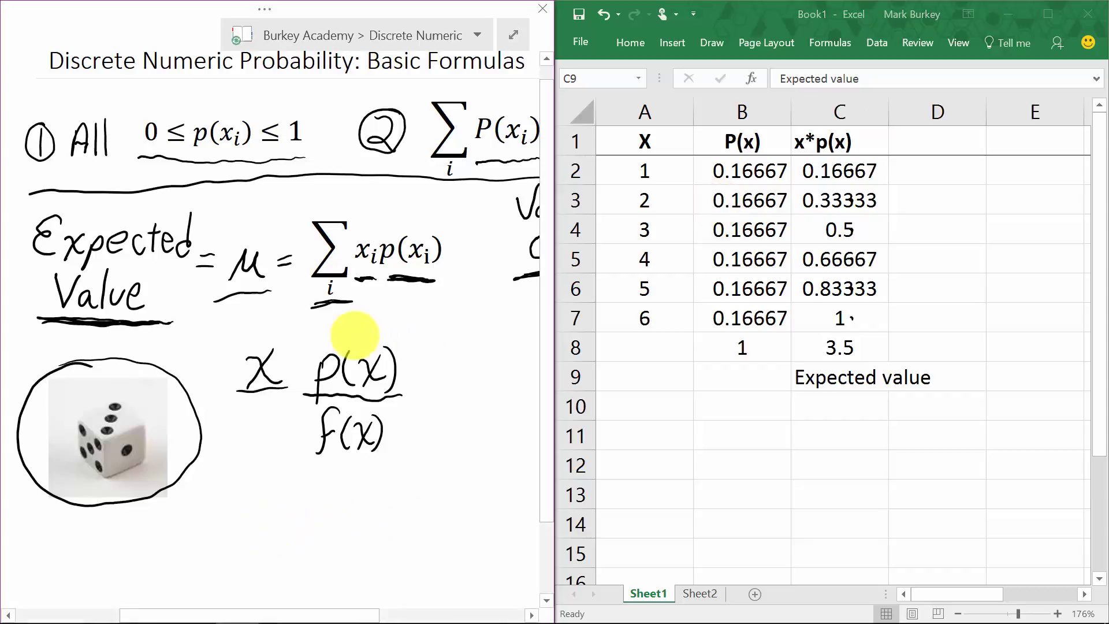
pyautogui.hscroll(5, 272, 339)
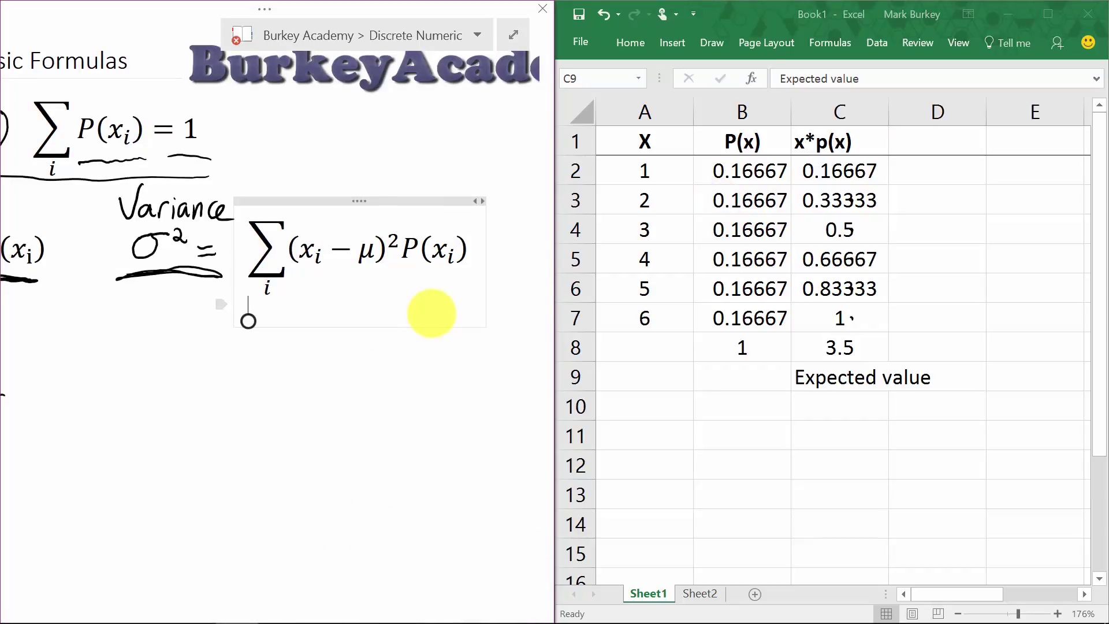
pyautogui.click(926, 138)
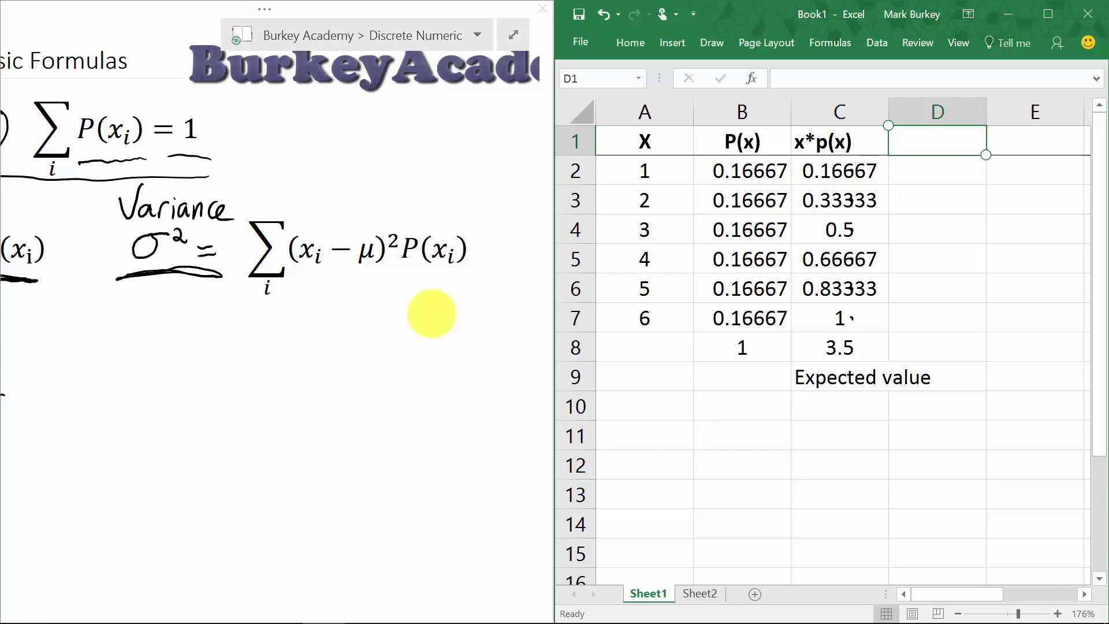
pyautogui.click(432, 313)
pyautogui.moveTo(322, 281)
pyautogui.mouseDown()
pyautogui.moveTo(296, 280)
pyautogui.moveTo(365, 281)
pyautogui.mouseUp()
pyautogui.moveTo(384, 223); pyautogui.dragTo(402, 221)
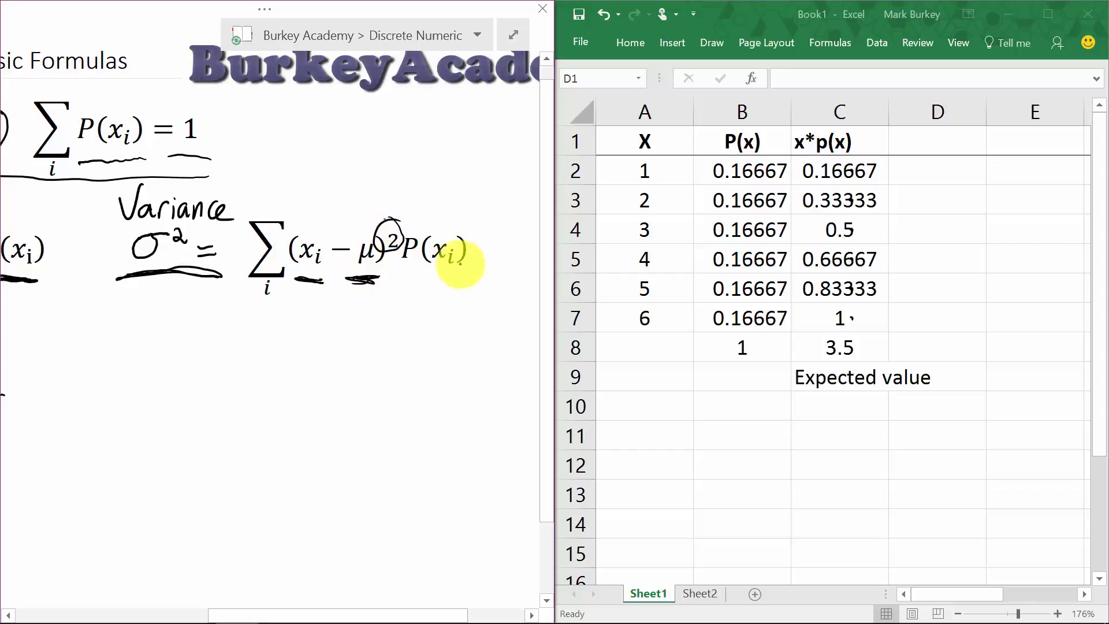
pyautogui.moveTo(475, 278); pyautogui.dragTo(401, 281)
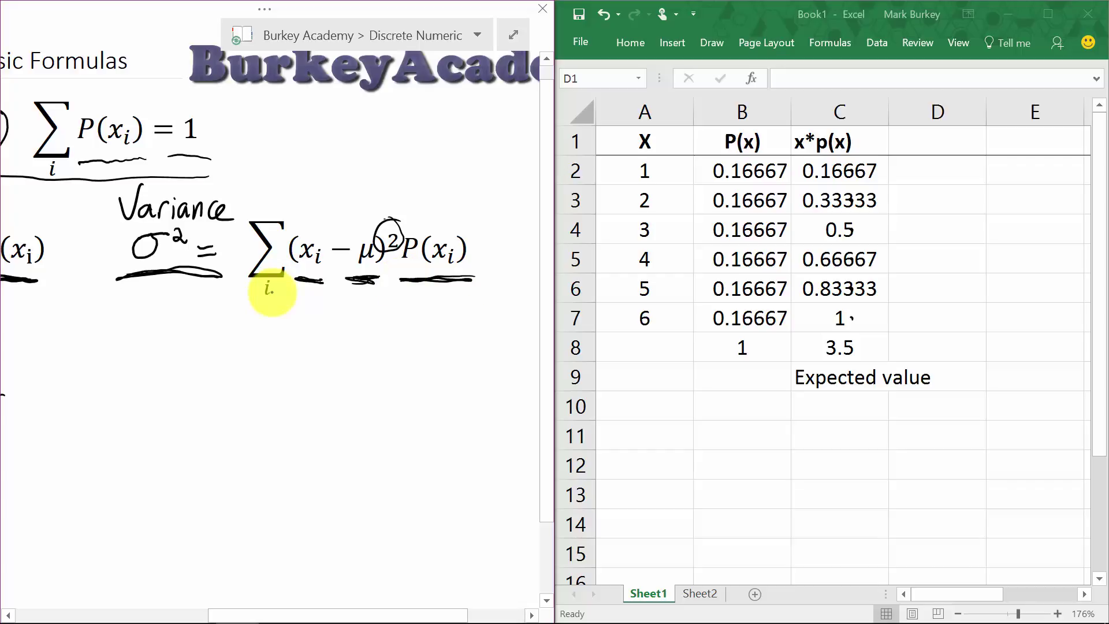
pyautogui.moveTo(242, 307); pyautogui.dragTo(283, 311)
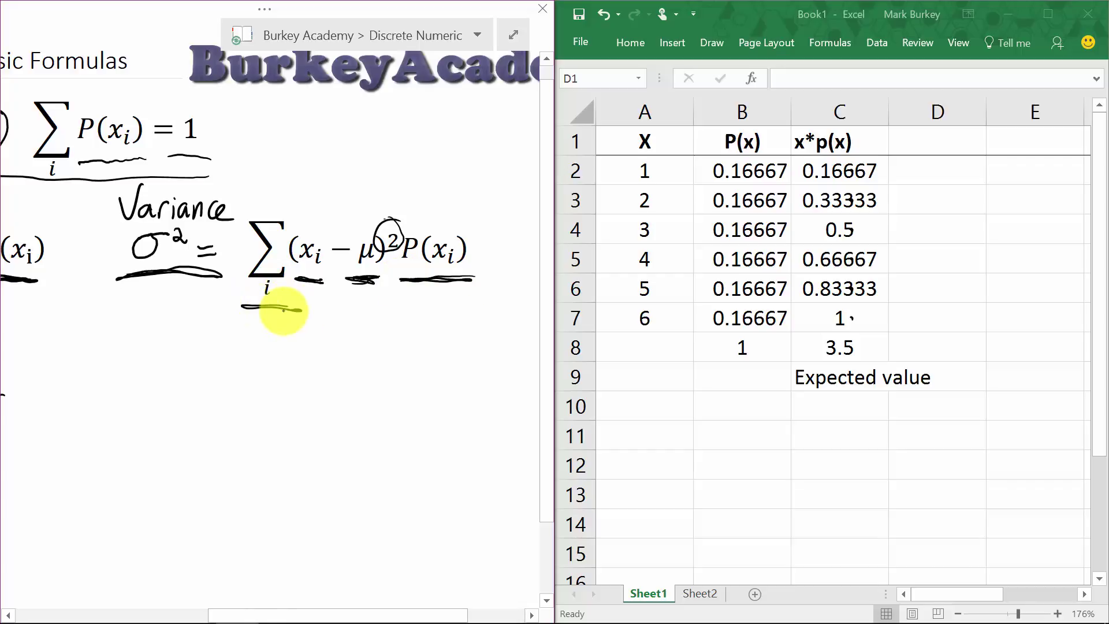
pyautogui.hscroll(-2, 283, 310)
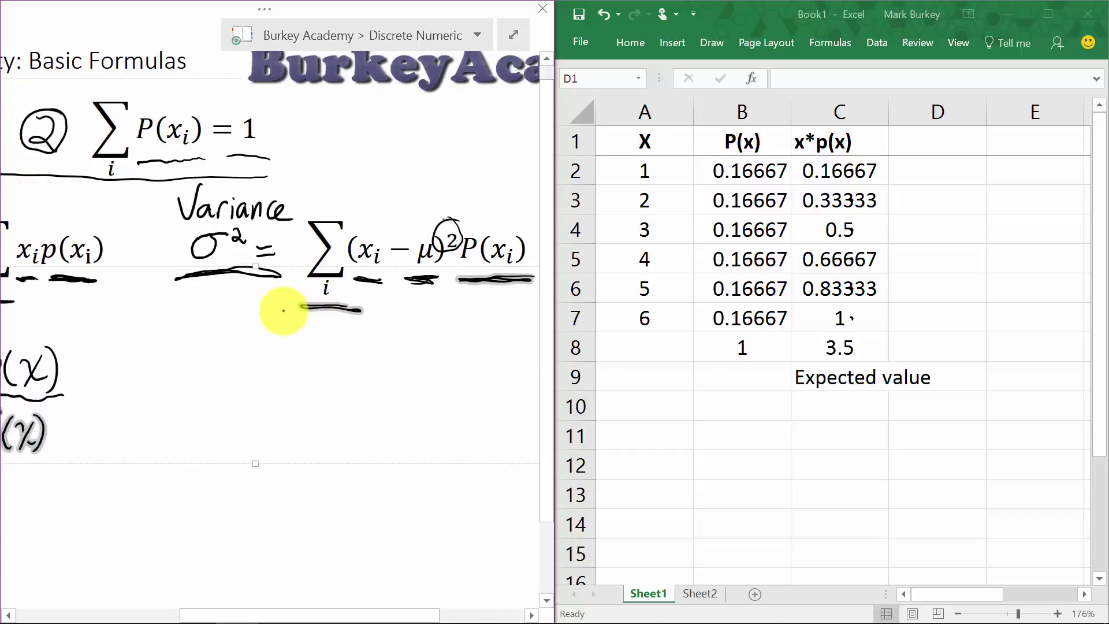
# Box the squared deviation term (xᵢ − μ)² in the variance formula in the notes.
pyautogui.hotkey('alt', 'Tab')
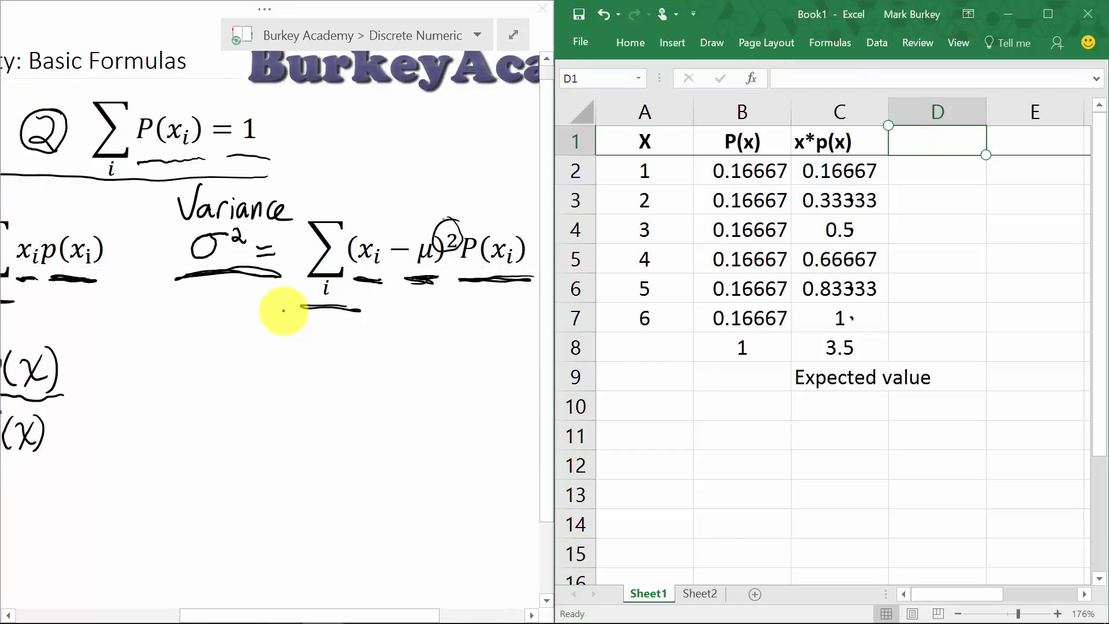
pyautogui.press('Down')
pyautogui.press('Up')
pyautogui.click(283, 310)
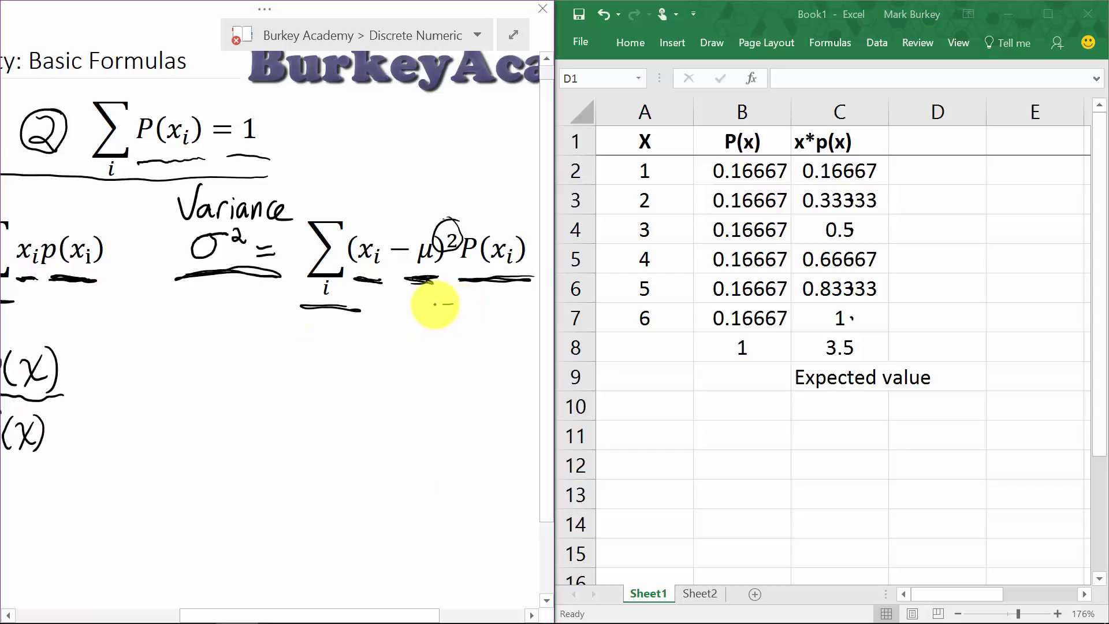
pyautogui.moveTo(434, 304)
pyautogui.mouseDown()
pyautogui.moveTo(334, 292)
pyautogui.moveTo(346, 218)
pyautogui.moveTo(465, 198)
pyautogui.moveTo(445, 293)
pyautogui.moveTo(428, 302)
pyautogui.mouseUp()
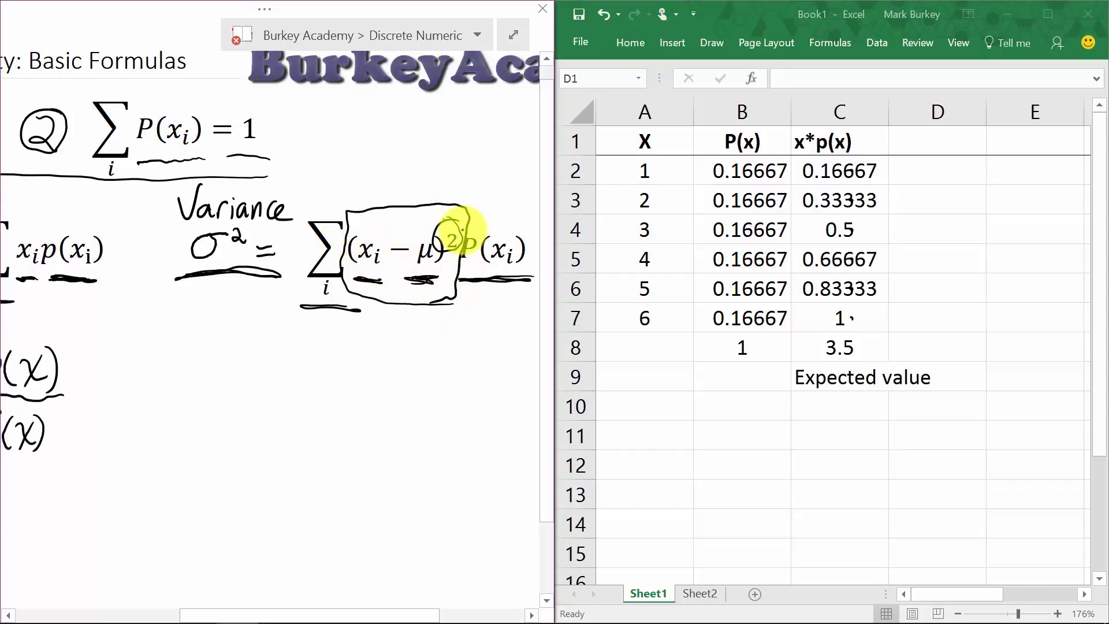
# Switch to the spreadsheet and compute each outcome's squared deviation in D2:D7, filling =(A2-3.5)^2 down from D2.
pyautogui.click(937, 170)
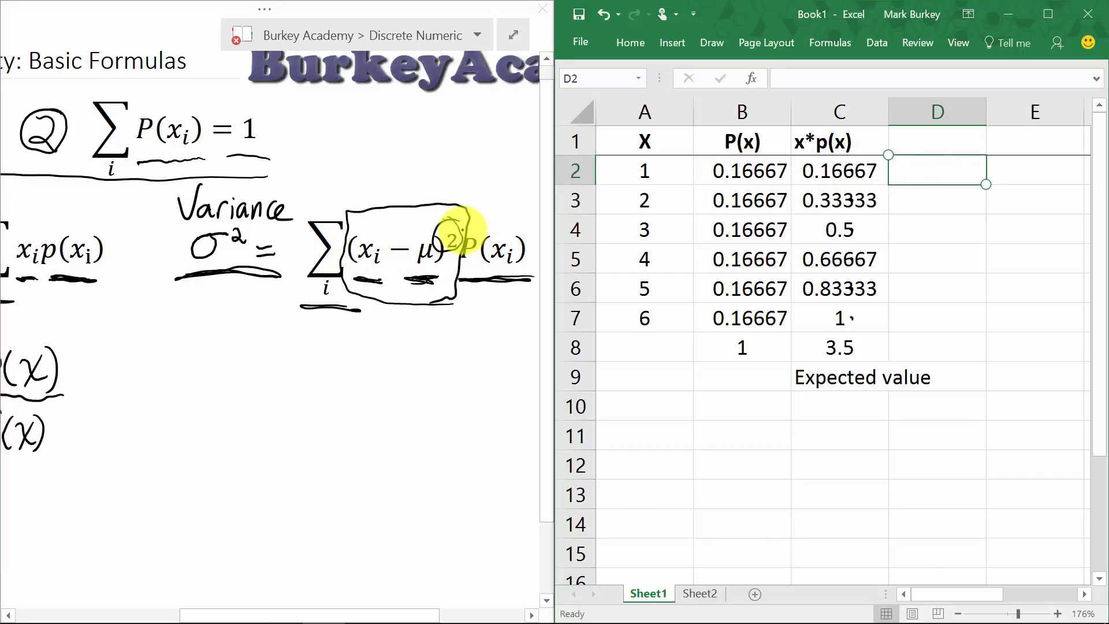
pyautogui.write('=(')
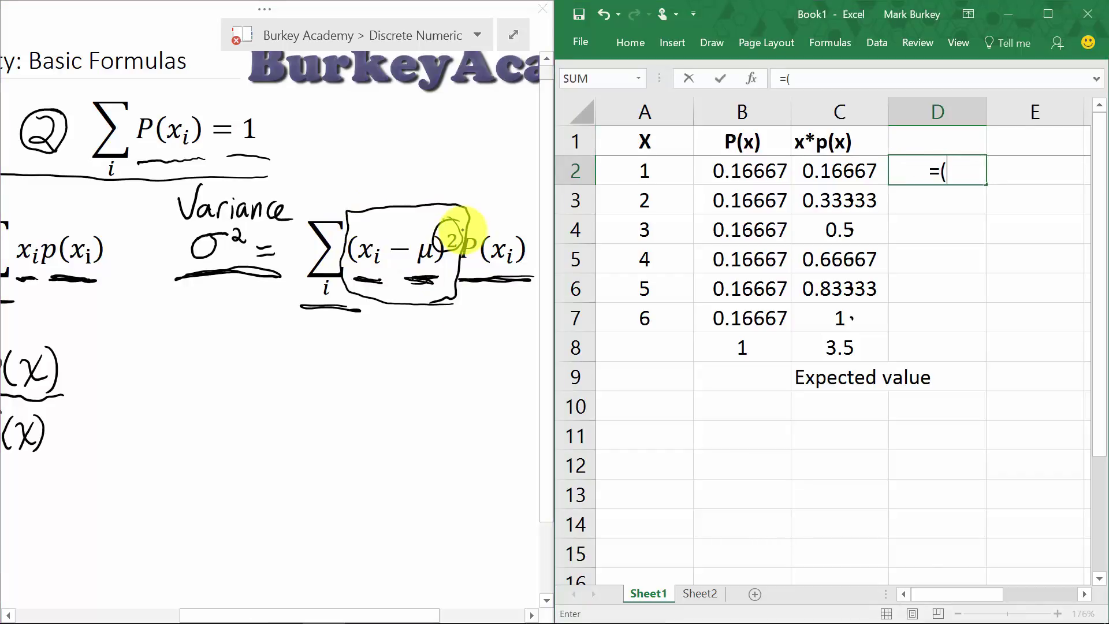
pyautogui.click(645, 170)
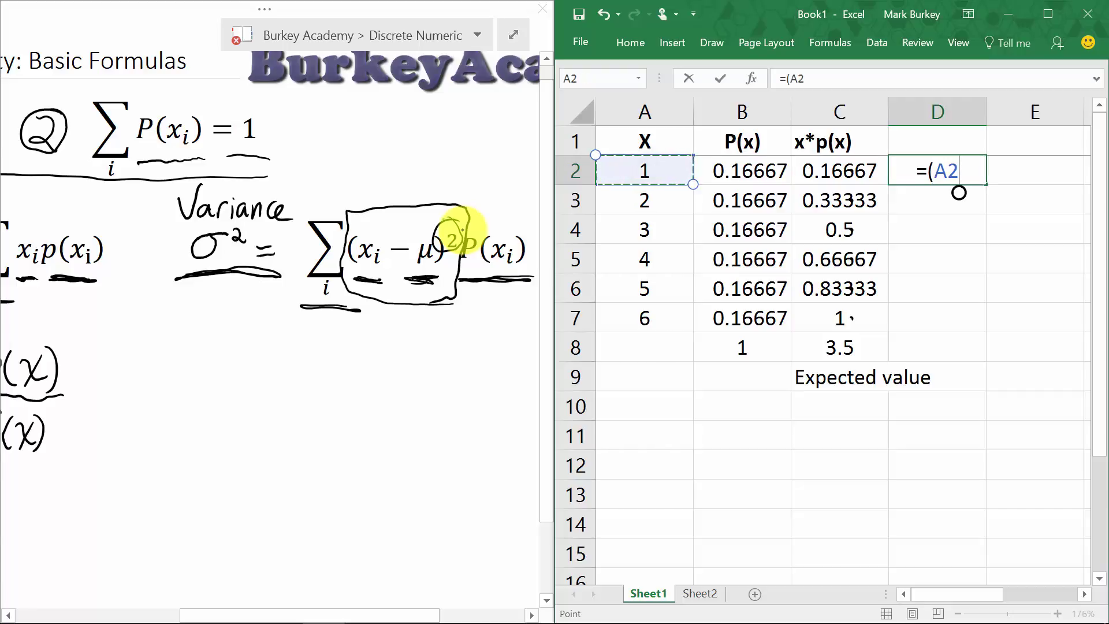
pyautogui.write('-')
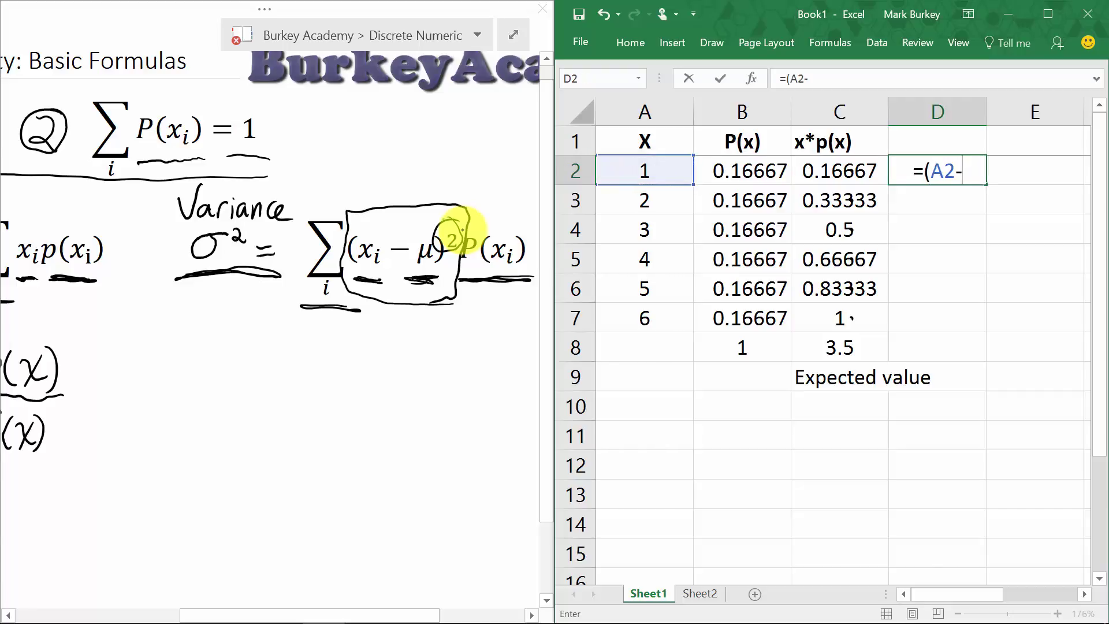
pyautogui.write('3.5)')
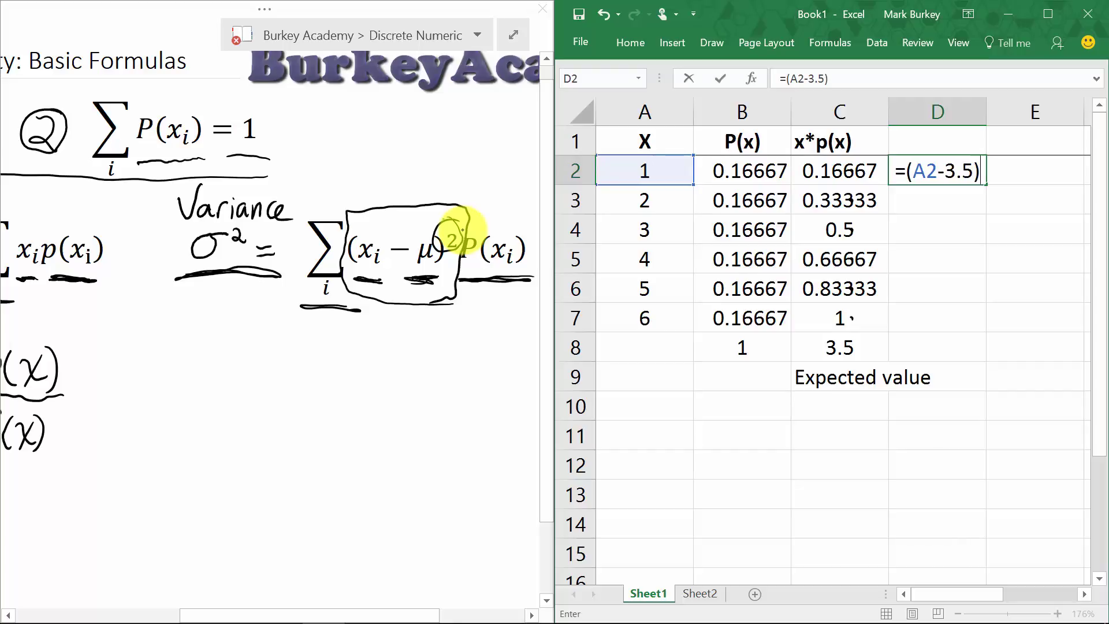
pyautogui.write('^2')
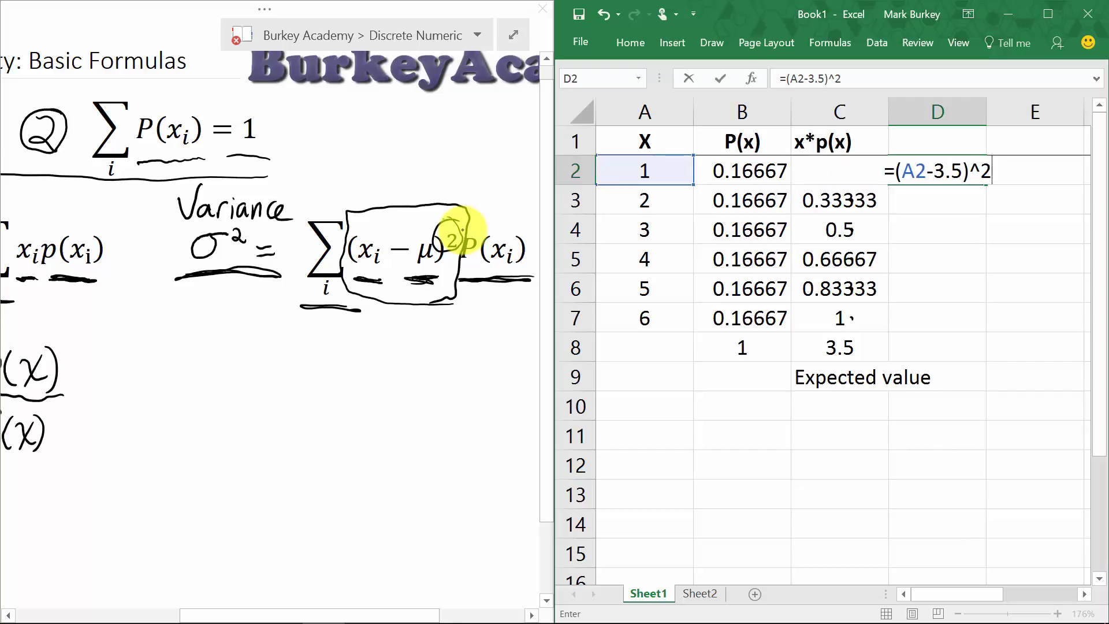
pyautogui.press('Return')
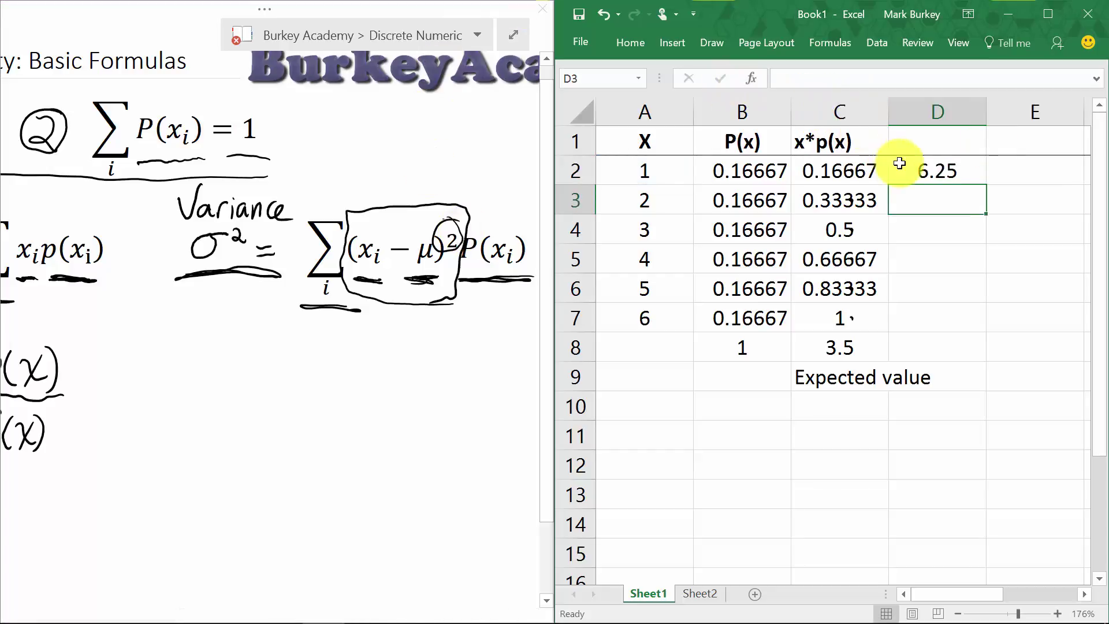
pyautogui.click(944, 167)
pyautogui.moveTo(987, 184); pyautogui.dragTo(976, 328)
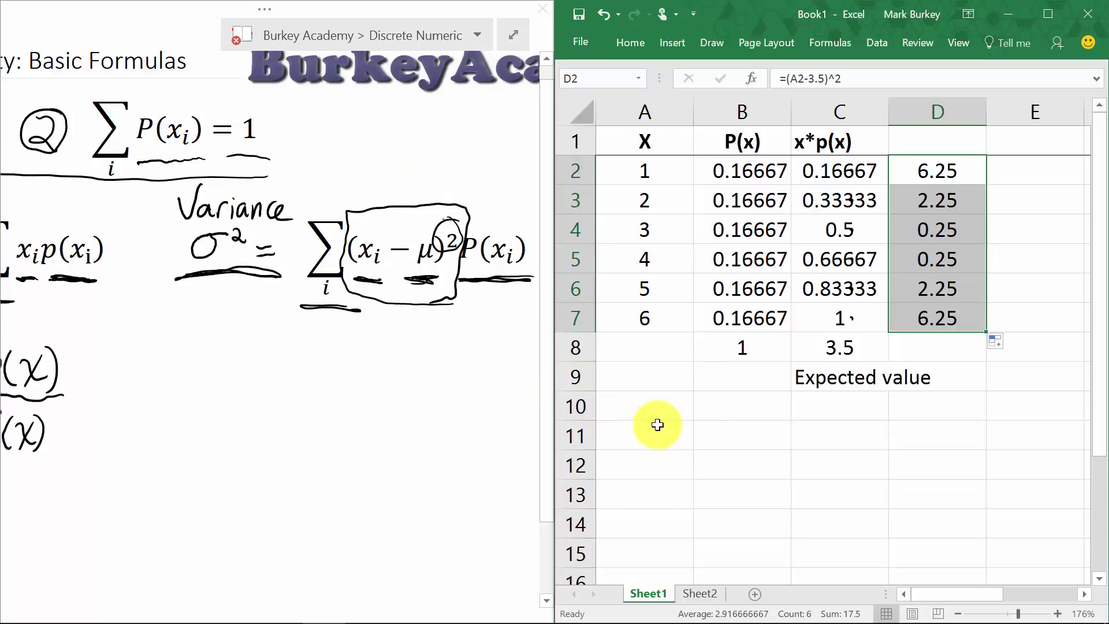
# Multiply each squared deviation by its probability in E2:E7, filling =D2*B2 down from E2.
pyautogui.click(1019, 172)
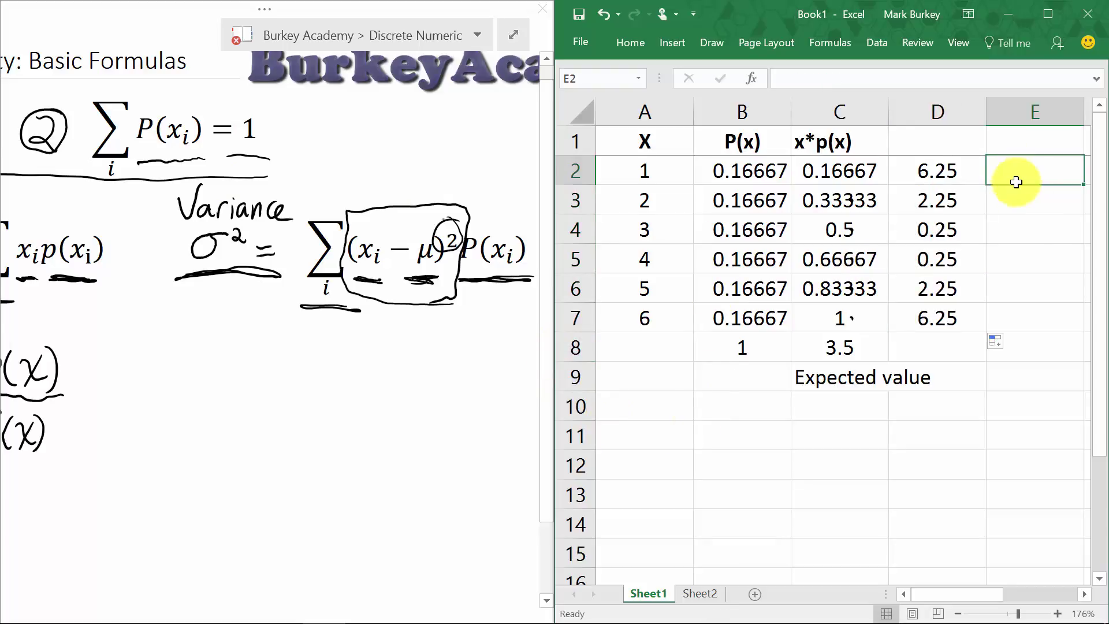
pyautogui.write('=')
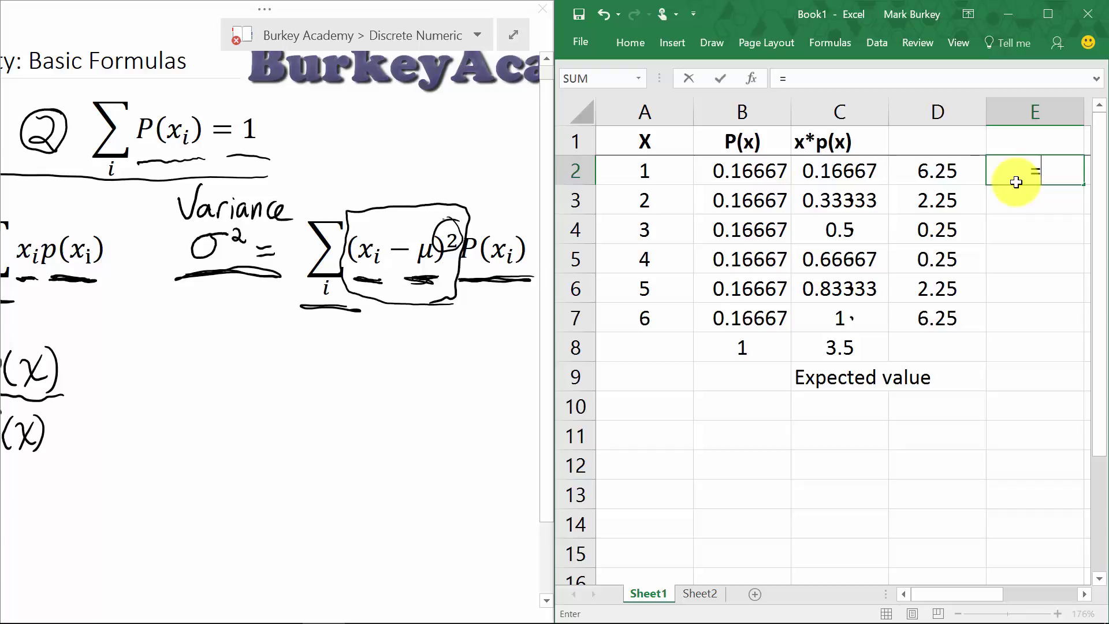
pyautogui.click(956, 168)
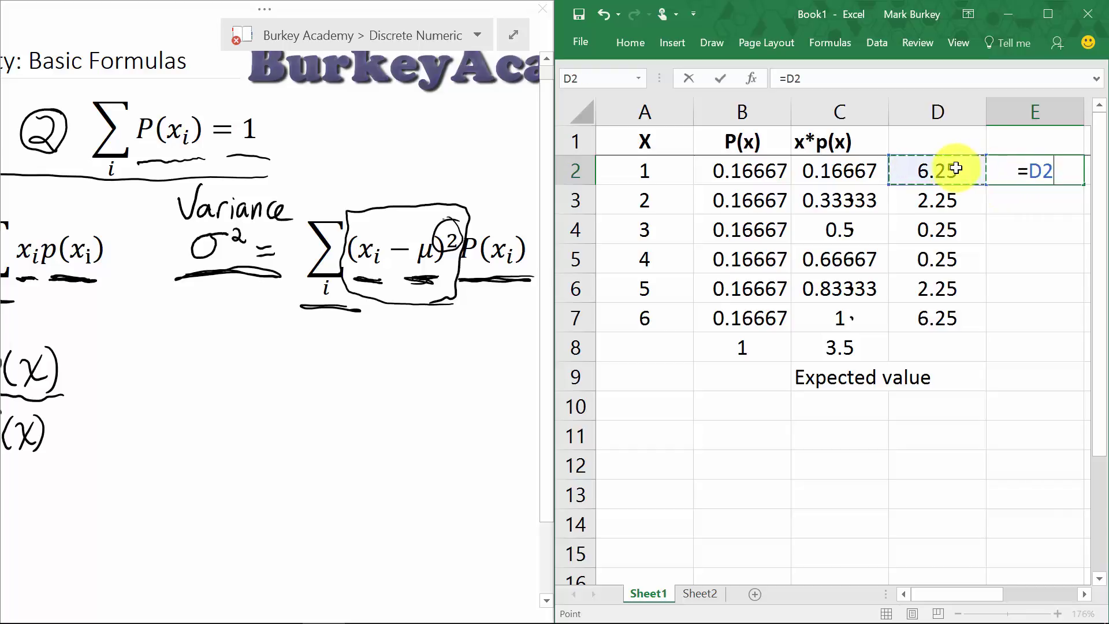
pyautogui.write('*')
pyautogui.click(740, 168)
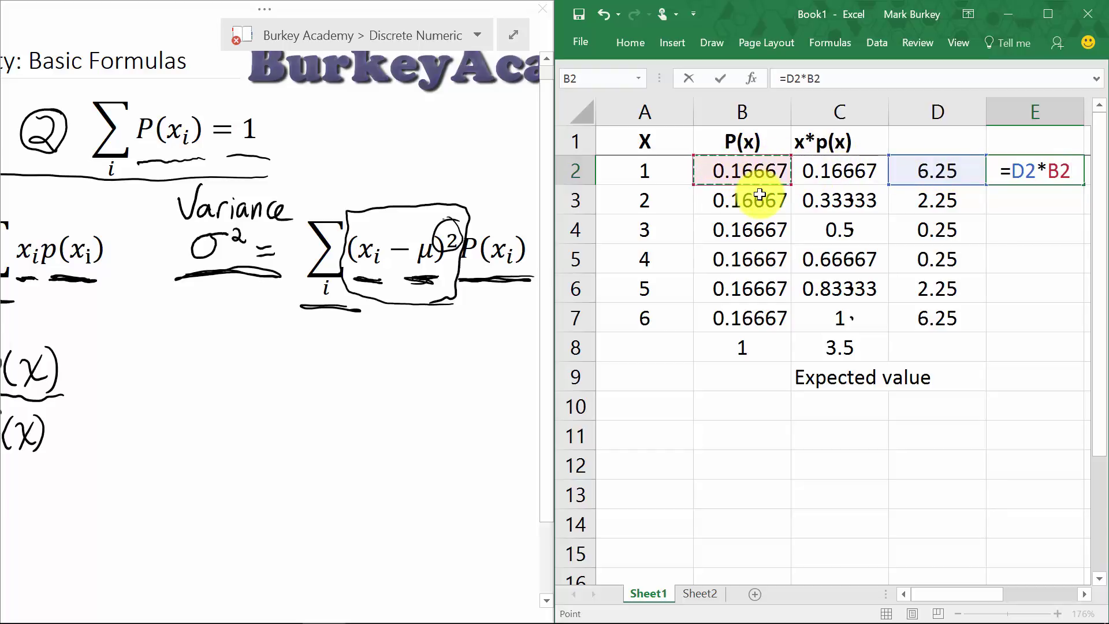
pyautogui.press('Return')
pyautogui.click(1042, 167)
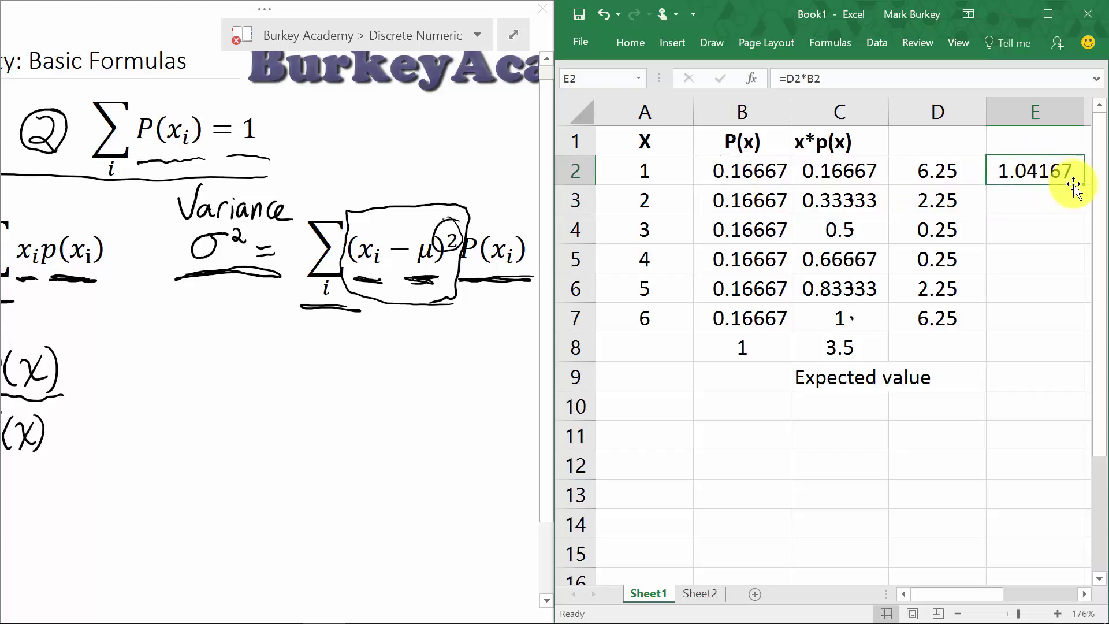
pyautogui.moveTo(1083, 183); pyautogui.dragTo(1078, 325)
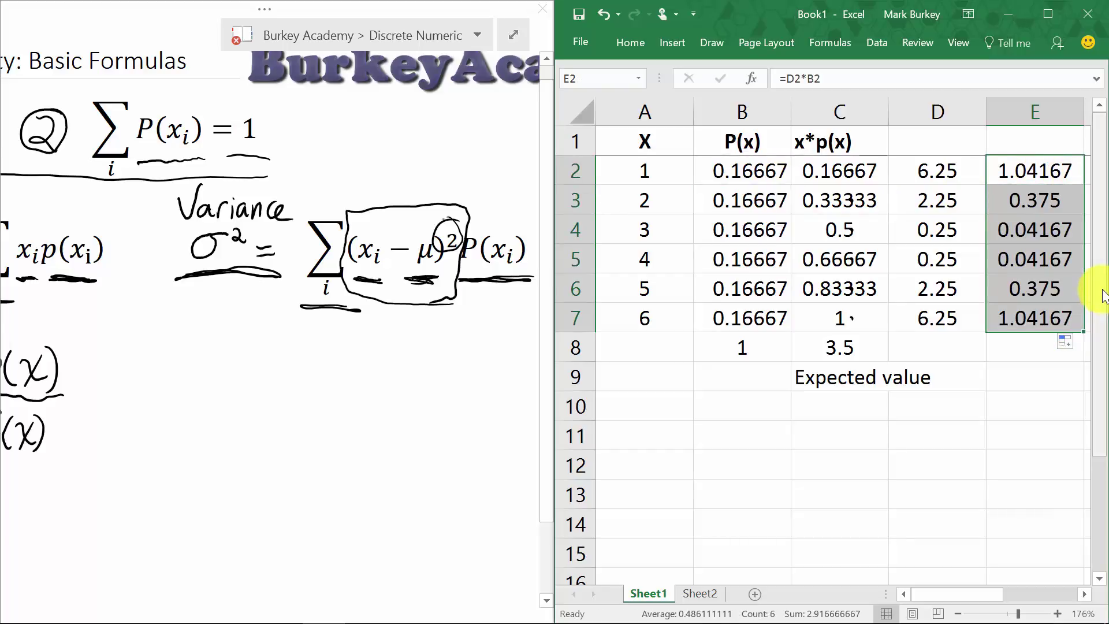
# Sum E2:E7 in cell E8 and label the total "Variance" in E9.
pyautogui.press('Down')
pyautogui.press('Down')
pyautogui.press('Down')
pyautogui.press('Down')
pyautogui.press('Down')
pyautogui.press('Down')
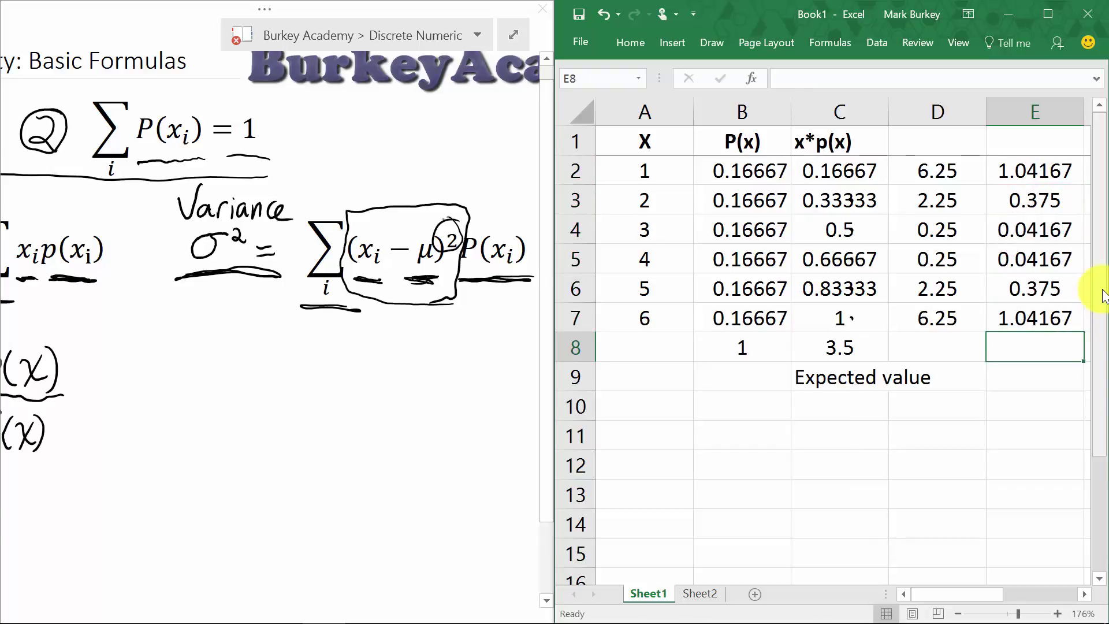
pyautogui.write('=sum(')
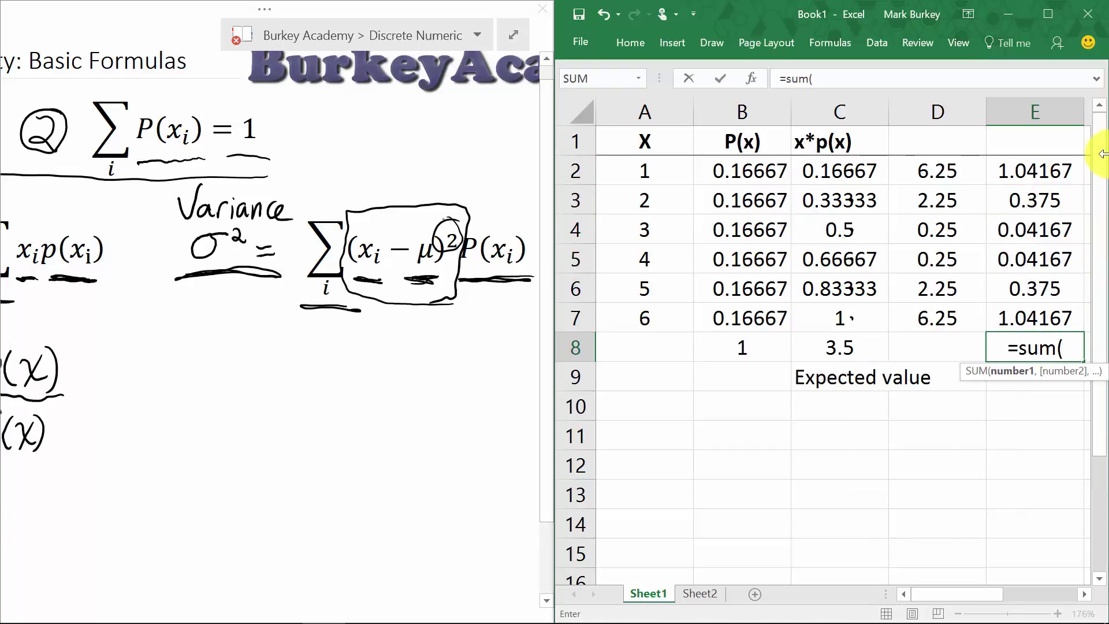
pyautogui.moveTo(1026, 173); pyautogui.dragTo(1044, 317)
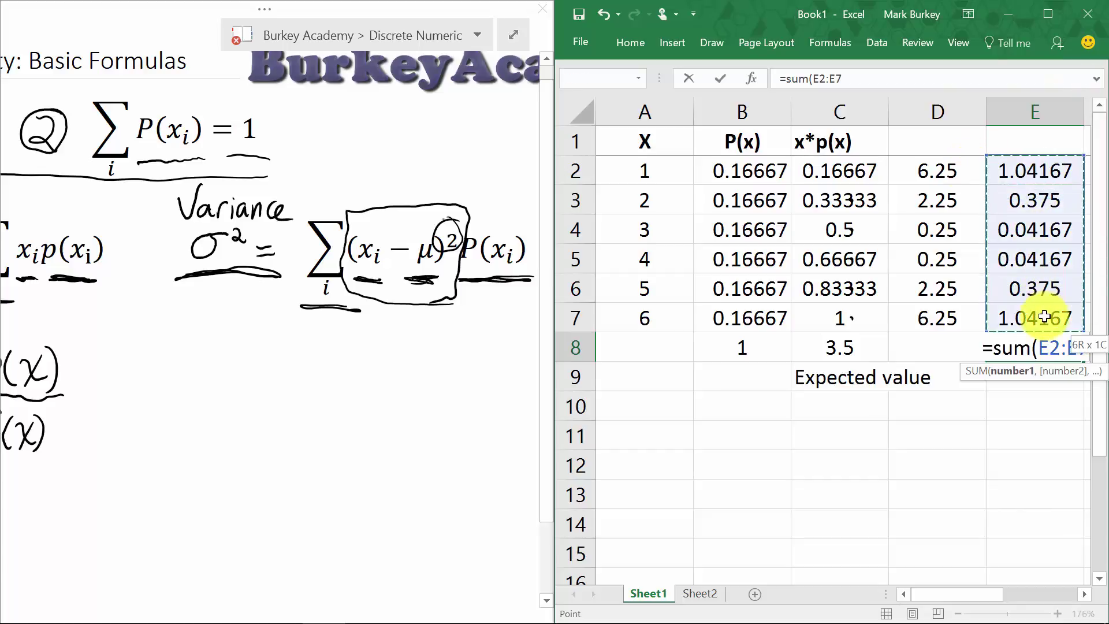
pyautogui.press('Return')
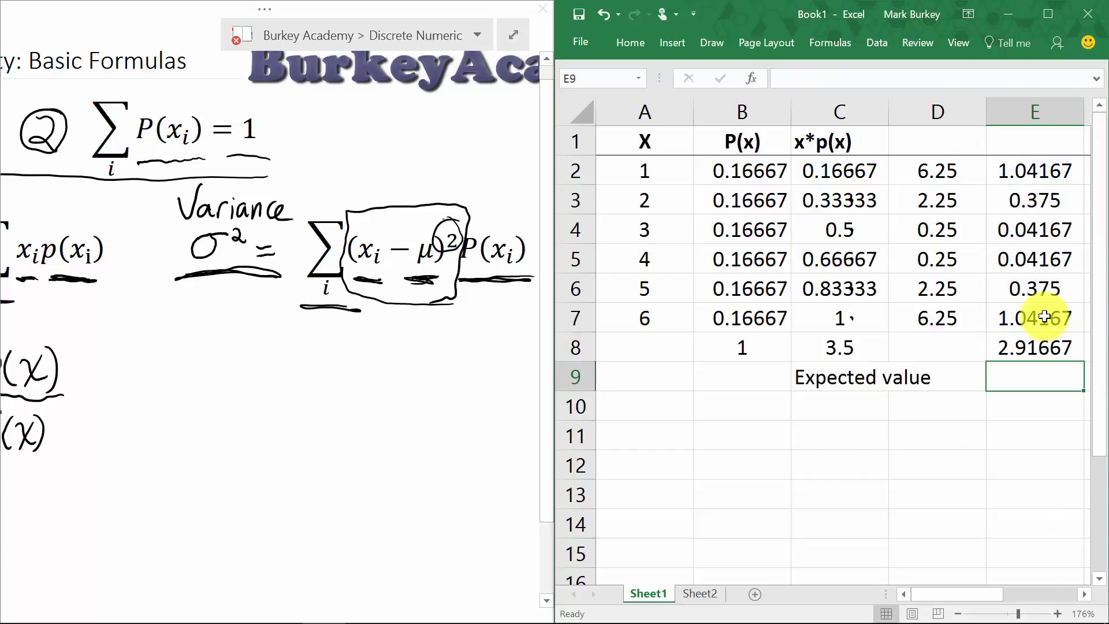
pyautogui.write('Variance')
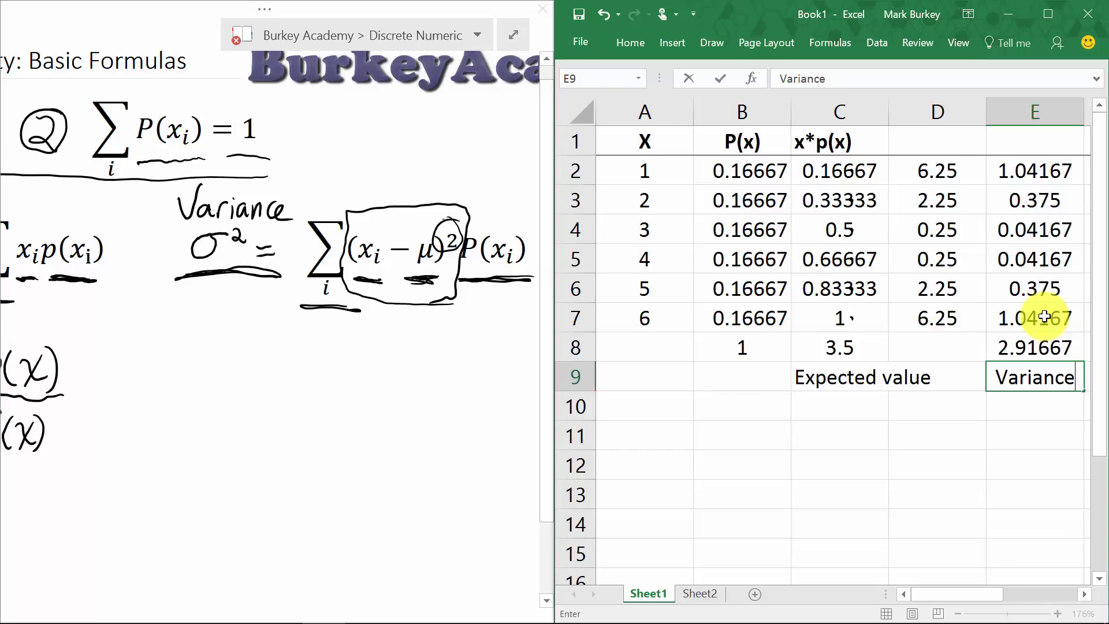
pyautogui.press('Return')
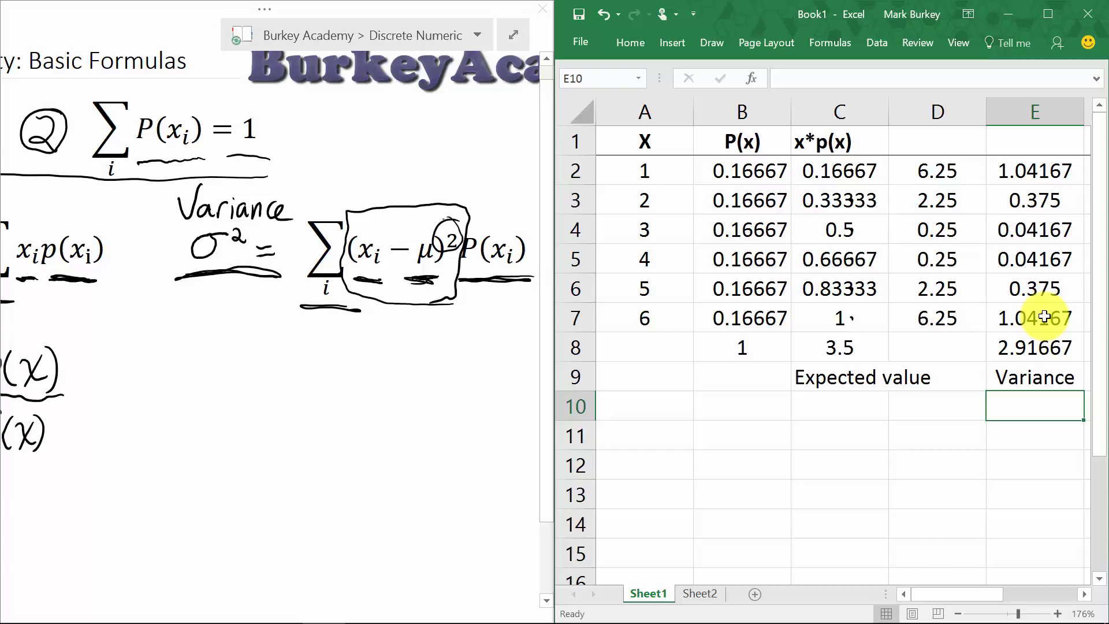
# Calculate the square root of E8 in cell E10 and label it "Std dev" in E11.
pyautogui.write('=sq')
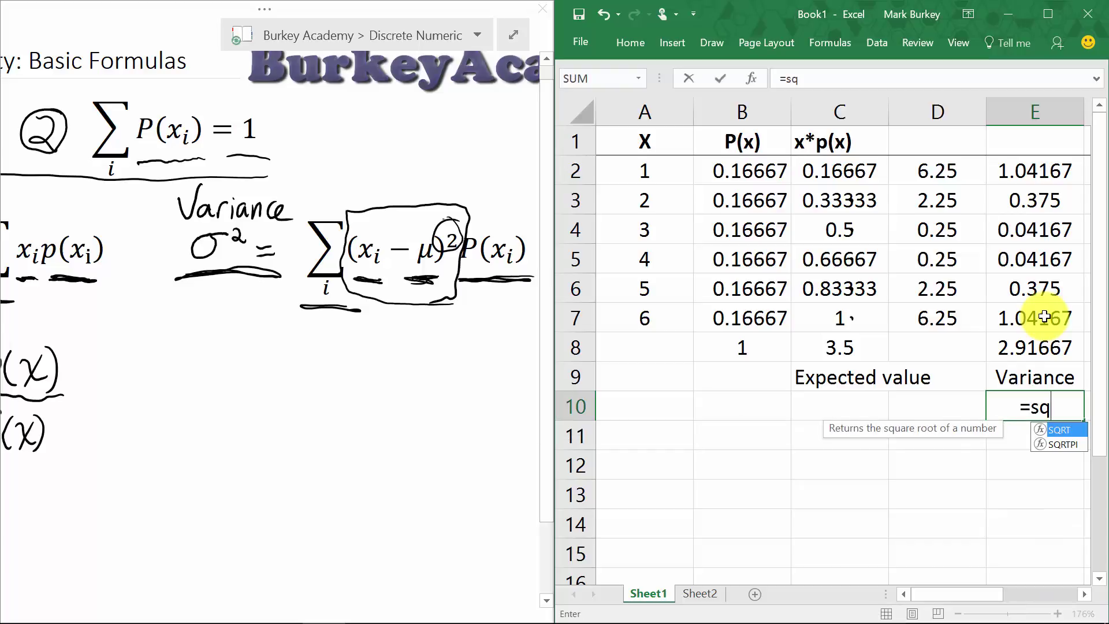
pyautogui.write('rt(')
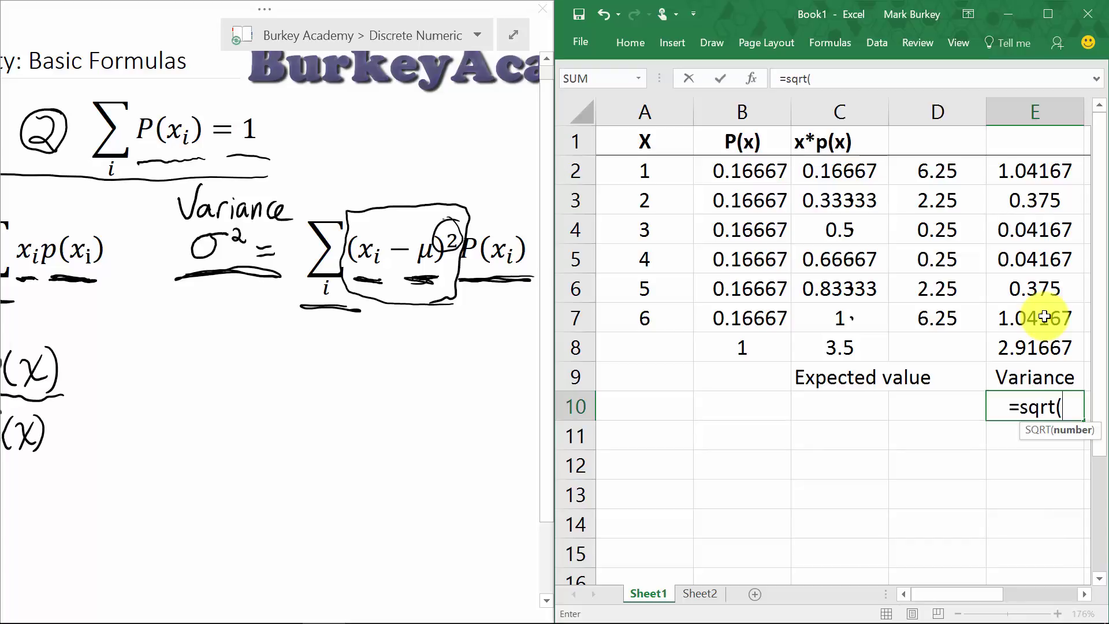
pyautogui.click(1045, 346)
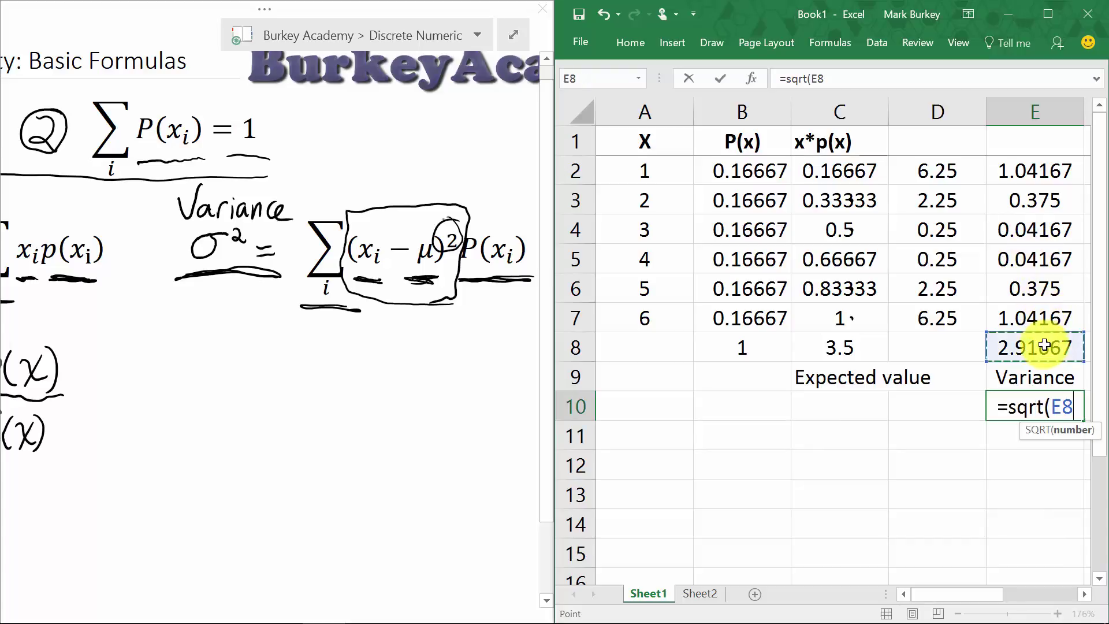
pyautogui.press('Return')
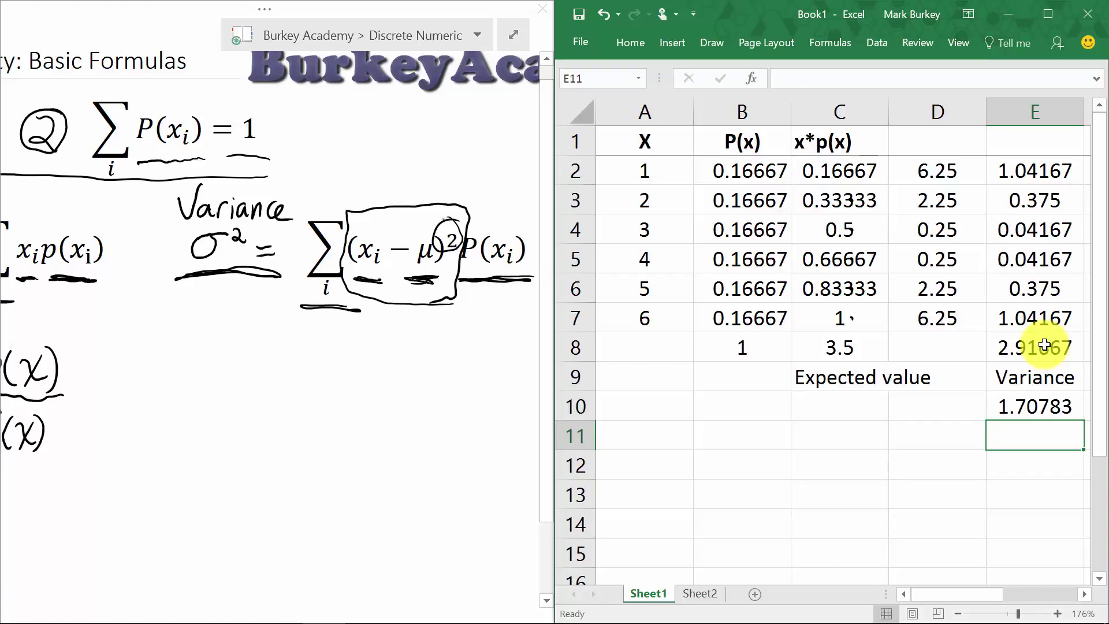
pyautogui.write('Std dev')
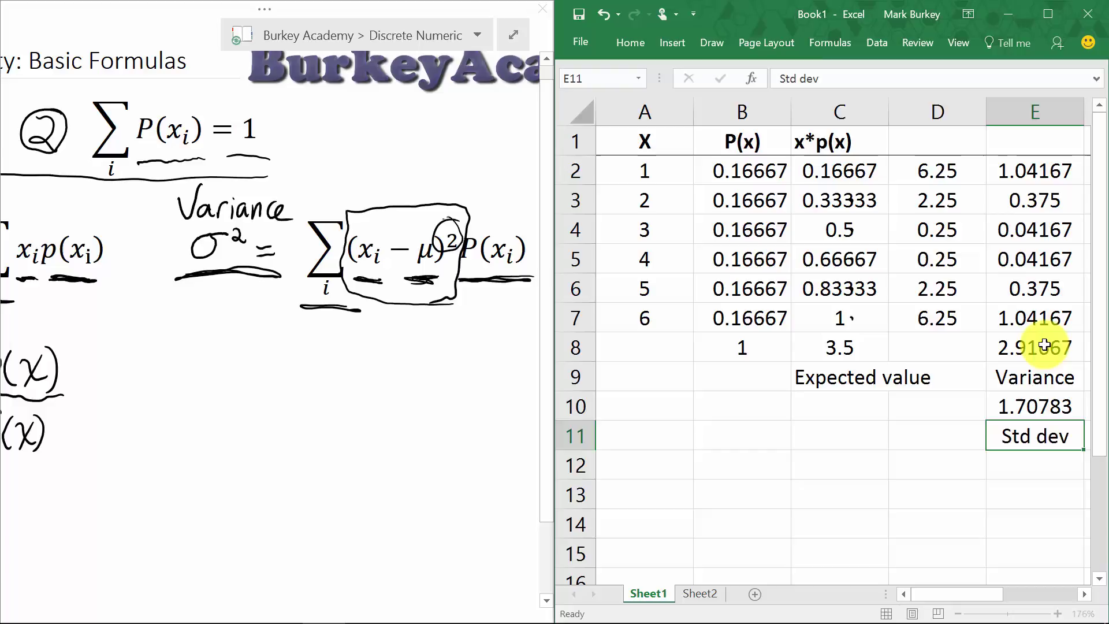
pyautogui.press('Return')
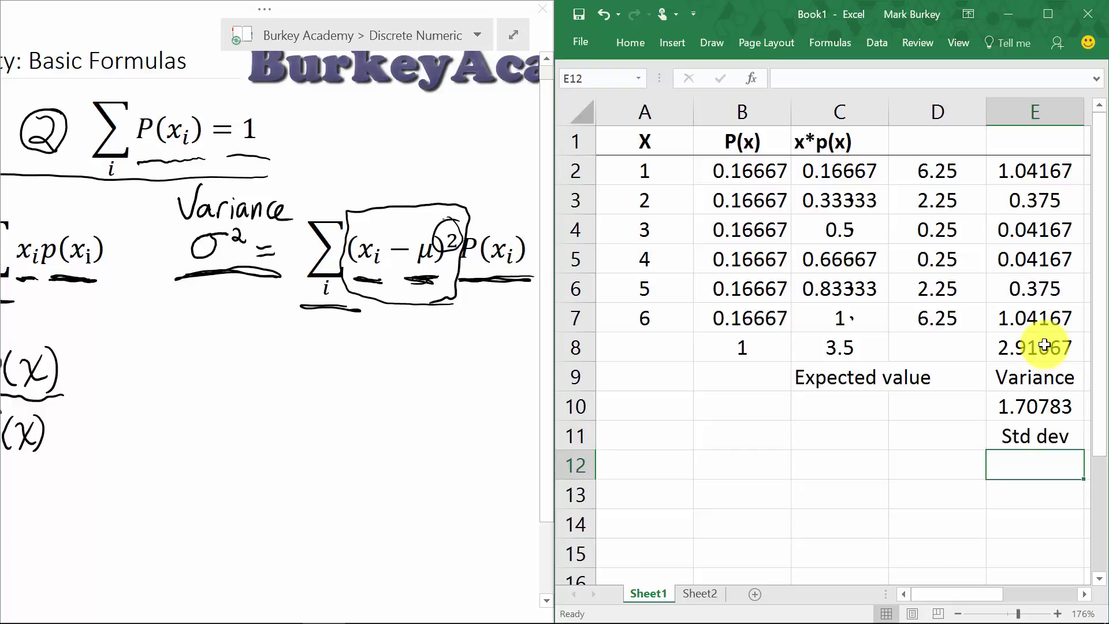
pyautogui.press('Up')
pyautogui.press('Up')
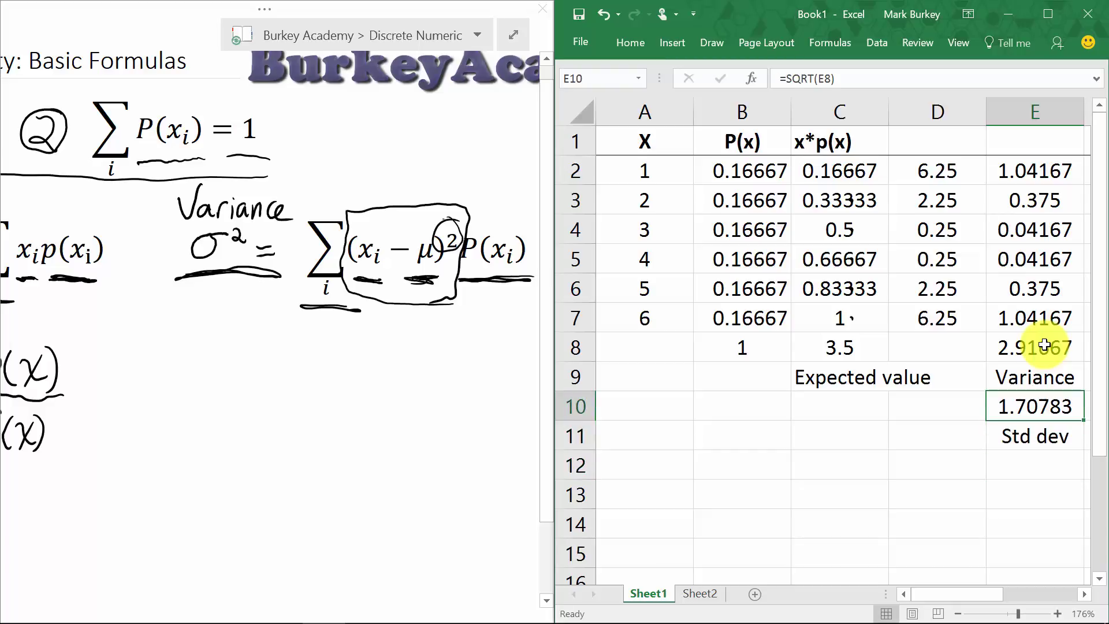
# Select the empty cell B13 below the table and maximize the spreadsheet window.
pyautogui.press('Down')
pyautogui.press('Down')
pyautogui.press('Down')
pyautogui.press('Left')
pyautogui.press('Left')
pyautogui.press('Left')
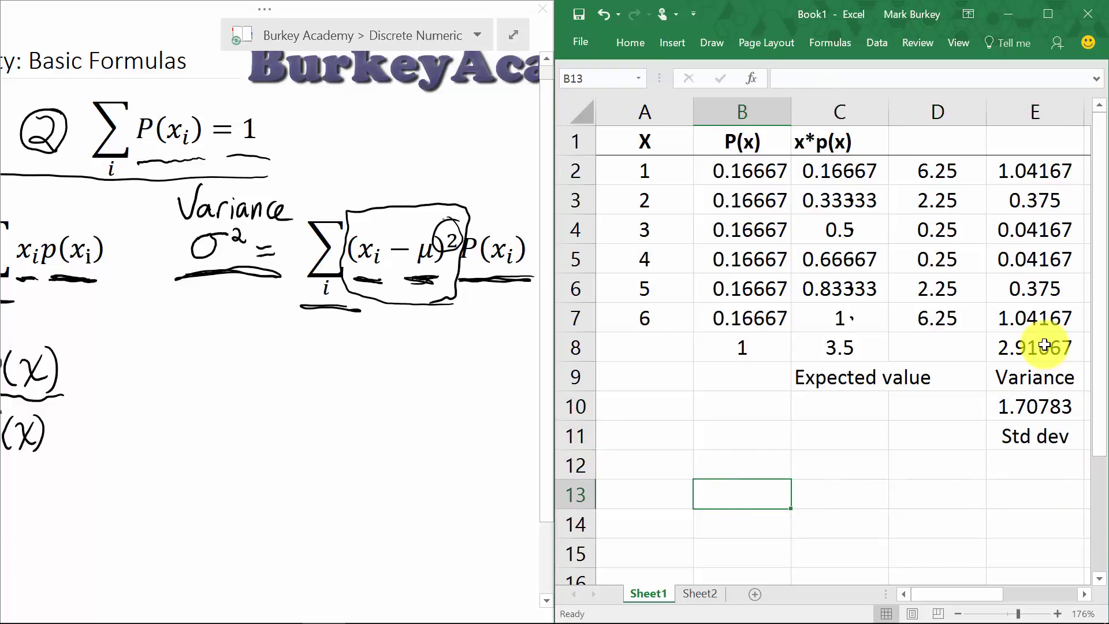
pyautogui.click(1048, 14)
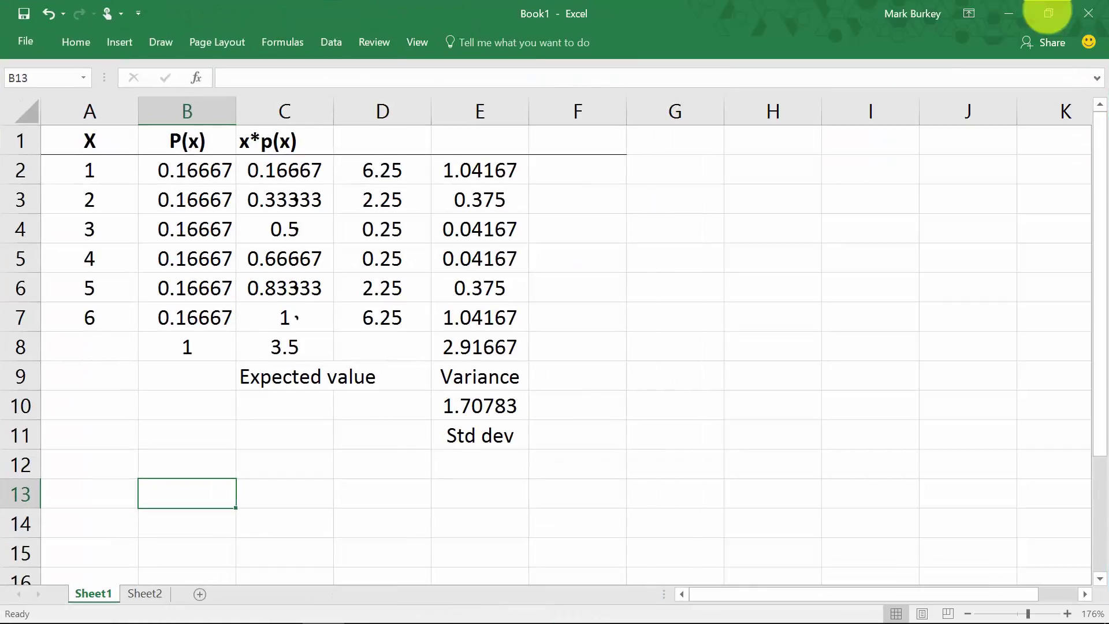
# Enter the numbers 1 through 7 across row 14, from B14 to H14.
pyautogui.press('Down')
pyautogui.press('Down')
pyautogui.press('Down')
pyautogui.press('Up')
pyautogui.press('Up')
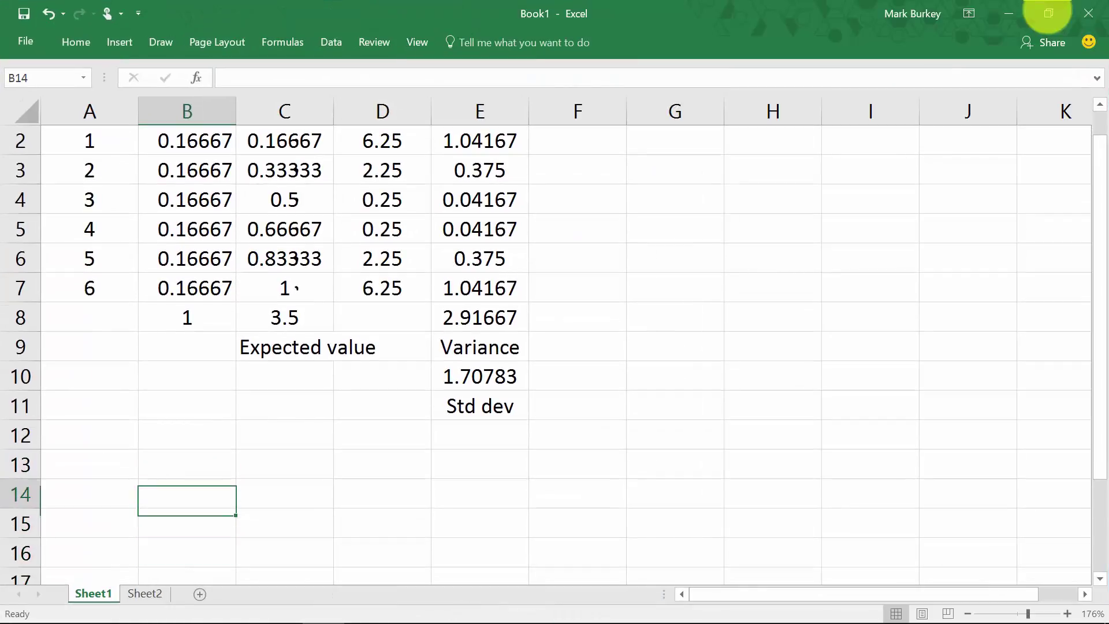
pyautogui.write('1')
pyautogui.press('Tab')
pyautogui.write('2')
pyautogui.press('Tab')
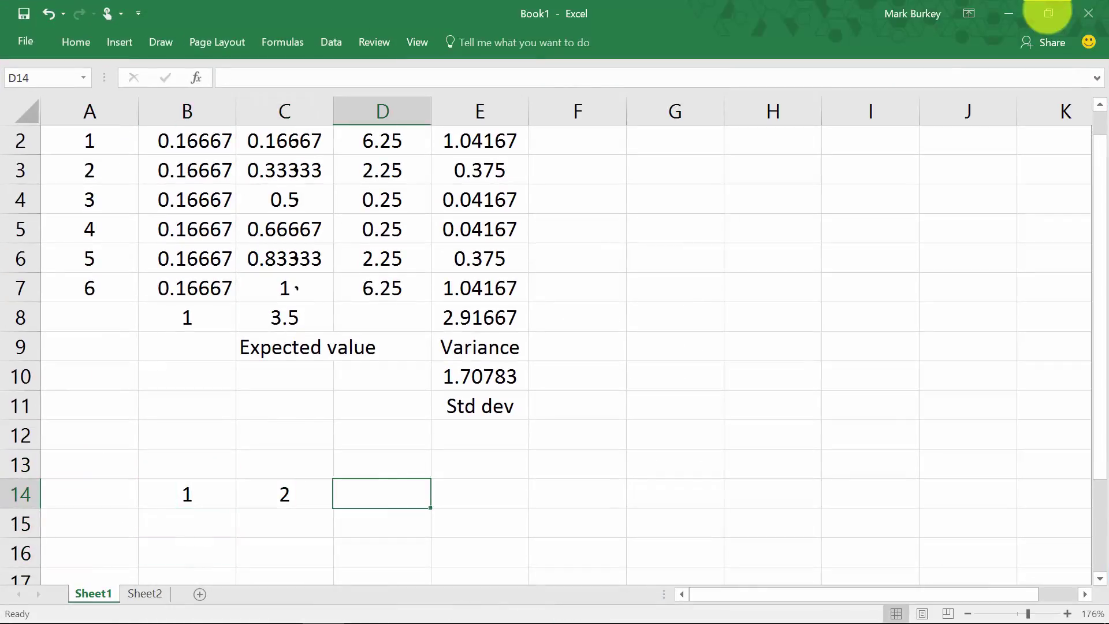
pyautogui.write('3')
pyautogui.press('Tab')
pyautogui.write('4')
pyautogui.press('Tab')
pyautogui.write('5')
pyautogui.press('Tab')
pyautogui.write('6')
pyautogui.press('Tab')
pyautogui.write('7')
pyautogui.press('Left')
pyautogui.press('Left')
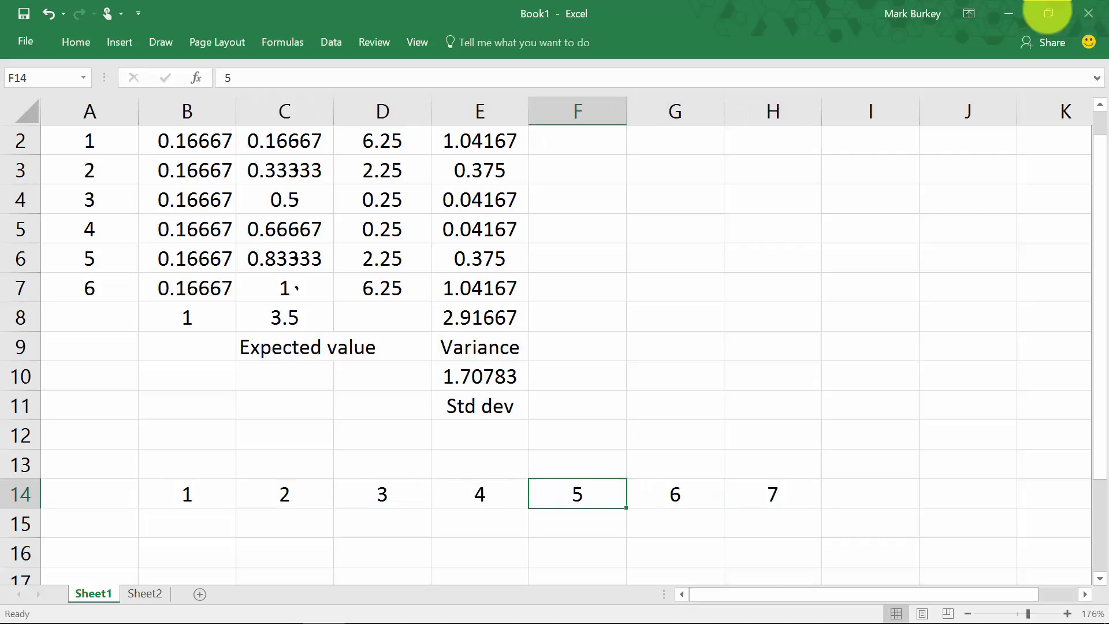
# Delete the extra 7 from H14 at the end of the number row and select E14.
pyautogui.press('Right')
pyautogui.press('Right')
pyautogui.press('Delete')
pyautogui.press('Left')
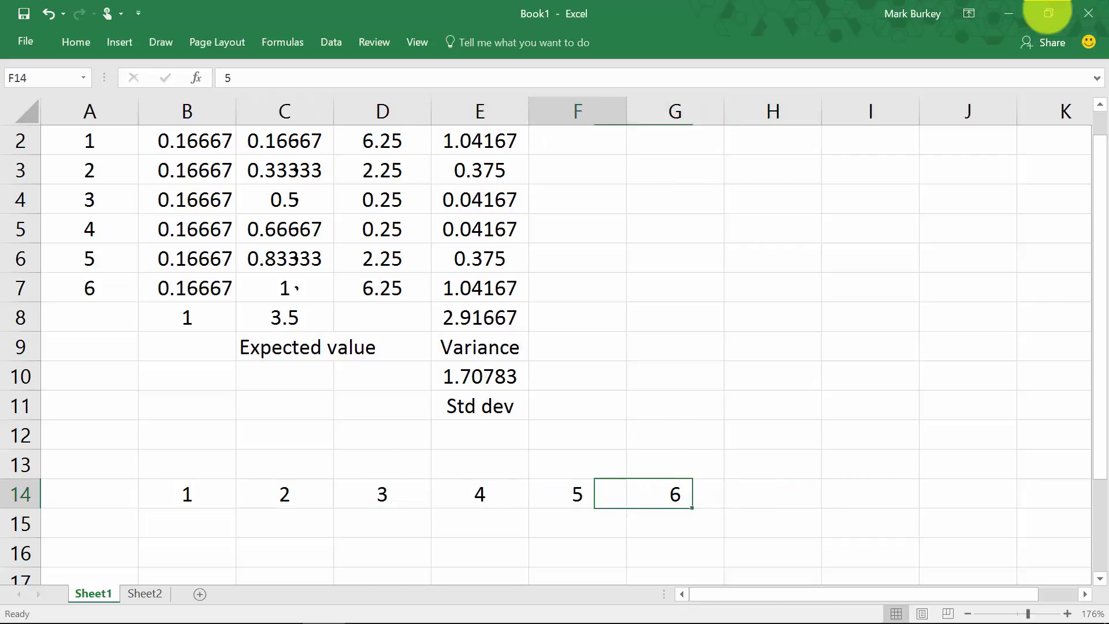
pyautogui.press('Left')
pyautogui.press('Left')
pyautogui.press('Left')
pyautogui.press('Right')
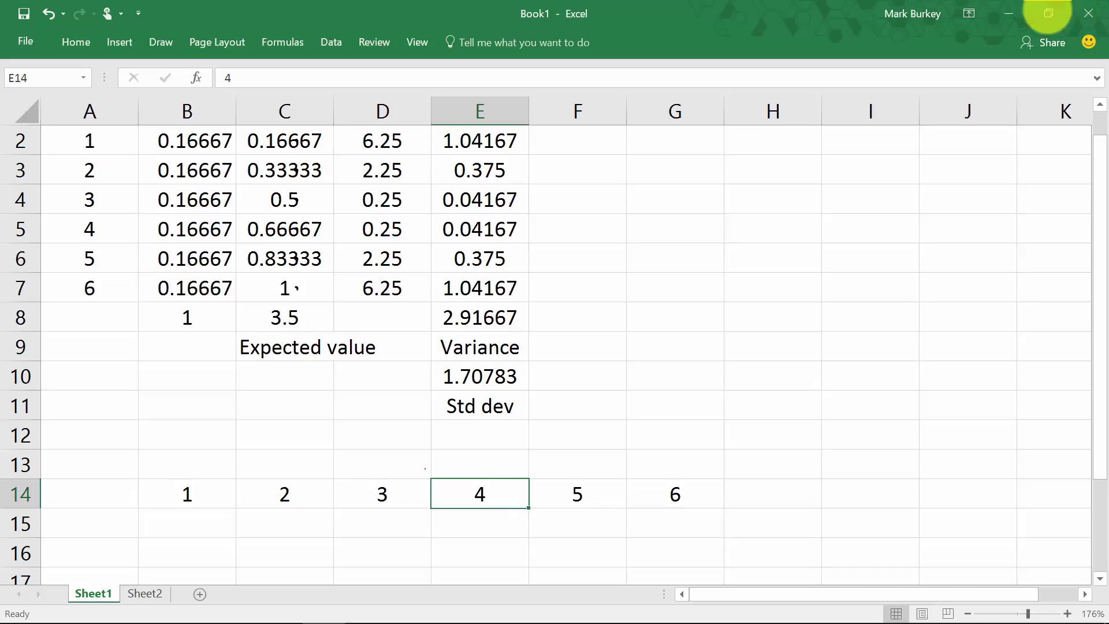
# Circle the midpoint between 3 and 4 in row 14 with ink and write "3.5" above it.
pyautogui.moveTo(419, 465)
pyautogui.mouseDown()
pyautogui.moveTo(435, 464)
pyautogui.moveTo(428, 518)
pyautogui.moveTo(434, 464)
pyautogui.moveTo(414, 446)
pyautogui.moveTo(403, 456)
pyautogui.moveTo(437, 456)
pyautogui.mouseUp()
pyautogui.click(430, 453)
pyautogui.moveTo(439, 430); pyautogui.dragTo(448, 429)
pyautogui.click(428, 455)
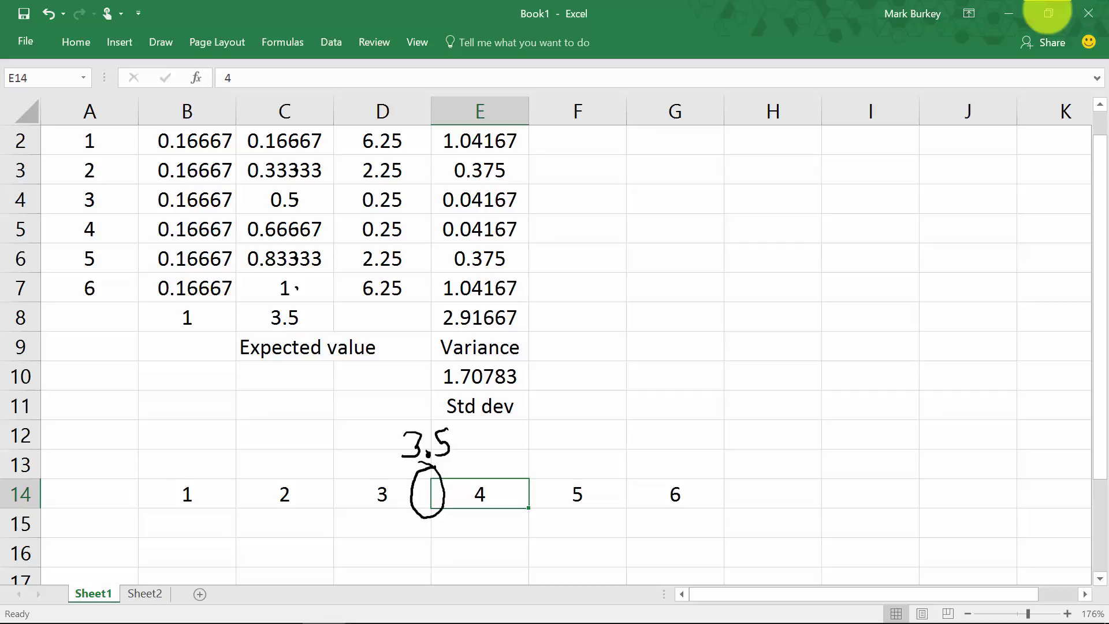
# Draw ink arrows from 3.5 toward the higher and lower values, labelled "+1σ" and "-1σ".
pyautogui.moveTo(460, 455)
pyautogui.mouseDown()
pyautogui.moveTo(540, 428)
pyautogui.moveTo(524, 445)
pyautogui.mouseUp()
pyautogui.moveTo(558, 409); pyautogui.dragTo(569, 438)
pyautogui.moveTo(553, 427)
pyautogui.mouseDown()
pyautogui.moveTo(575, 417)
pyautogui.moveTo(588, 440)
pyautogui.mouseUp()
pyautogui.moveTo(608, 413)
pyautogui.mouseDown()
pyautogui.moveTo(595, 428)
pyautogui.moveTo(630, 407)
pyautogui.mouseUp()
pyautogui.moveTo(405, 440)
pyautogui.mouseDown()
pyautogui.moveTo(361, 422)
pyautogui.moveTo(332, 432)
pyautogui.moveTo(325, 446)
pyautogui.moveTo(342, 448)
pyautogui.mouseUp()
pyautogui.moveTo(287, 410)
pyautogui.mouseDown()
pyautogui.moveTo(297, 442)
pyautogui.moveTo(334, 408)
pyautogui.mouseUp()
pyautogui.moveTo(264, 437); pyautogui.dragTo(280, 426)
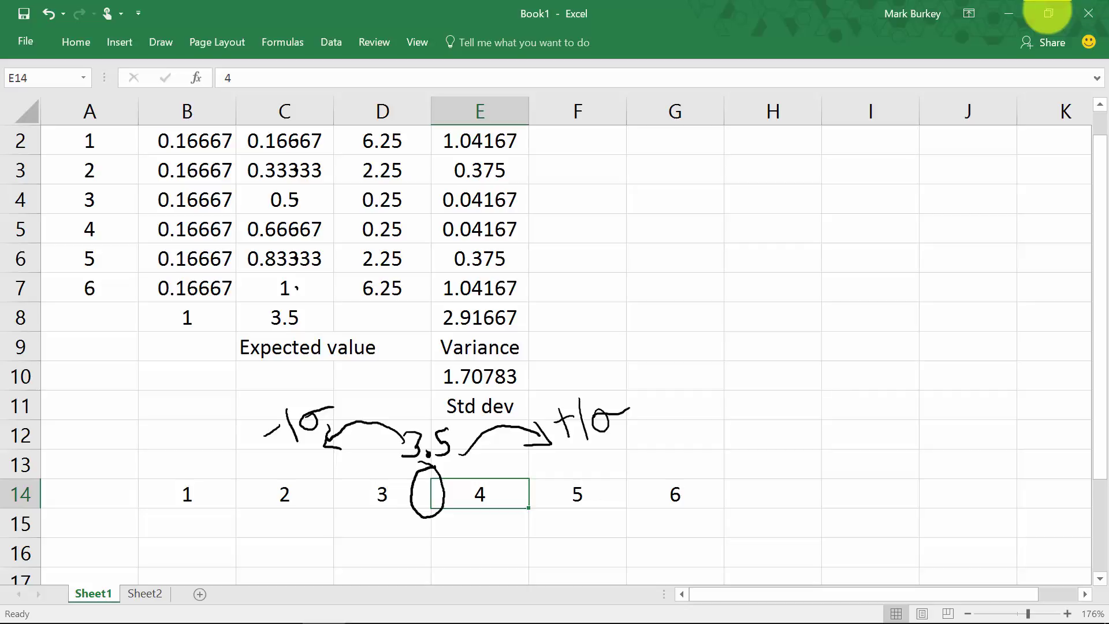
# Draw thick ink bars between 5 and 6 and between 1 and 2, joined by a bracket beneath row 14.
pyautogui.moveTo(620, 473); pyautogui.dragTo(624, 520)
pyautogui.moveTo(244, 488)
pyautogui.mouseDown()
pyautogui.moveTo(247, 505)
pyautogui.moveTo(248, 488)
pyautogui.mouseUp()
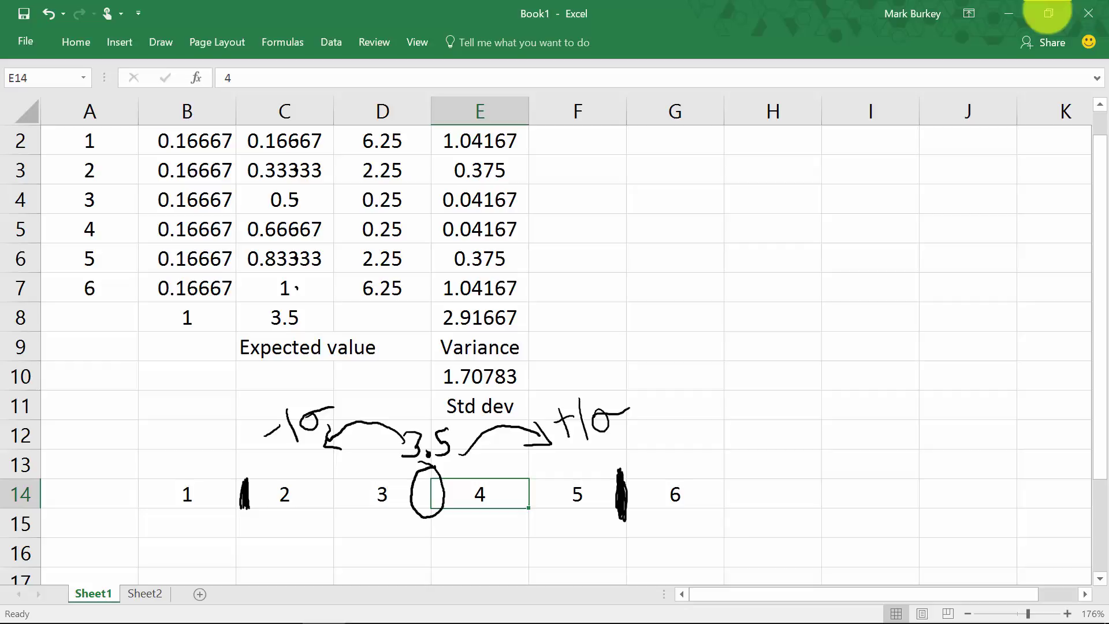
pyautogui.moveTo(617, 510)
pyautogui.mouseDown()
pyautogui.moveTo(595, 536)
pyautogui.moveTo(247, 536)
pyautogui.moveTo(242, 497)
pyautogui.moveTo(345, 539)
pyautogui.moveTo(611, 523)
pyautogui.moveTo(622, 486)
pyautogui.mouseUp()
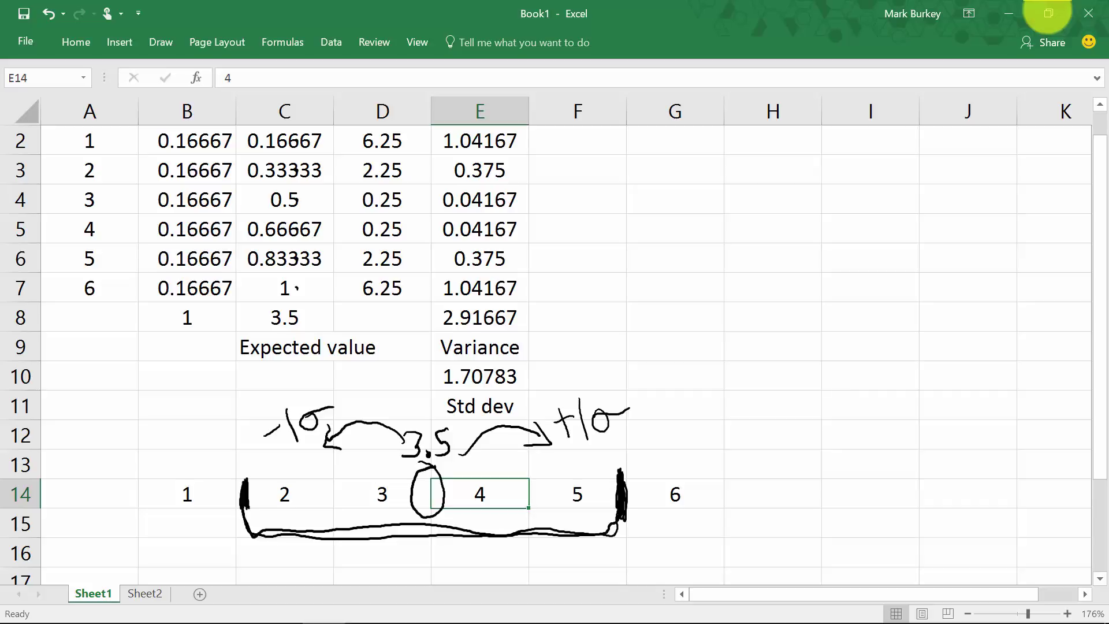
# Switch to Sheet2 and select the Monthly Accidents title in A1.
pyautogui.click(144, 593)
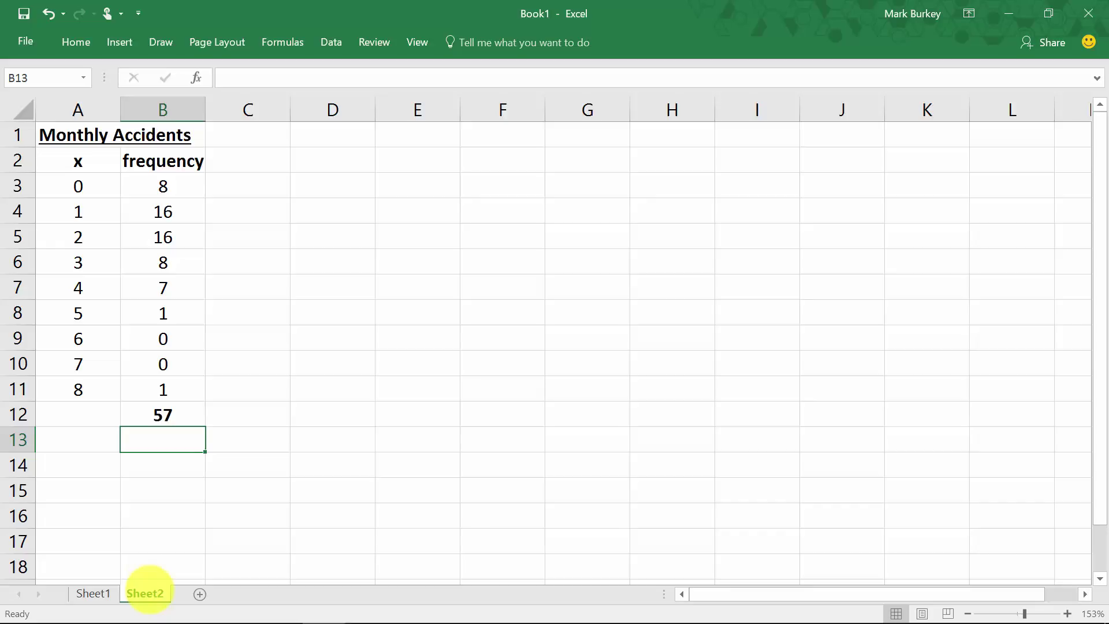
pyautogui.press('Up')
pyautogui.press('Up')
pyautogui.press('Up')
pyautogui.press('Up')
pyautogui.press('Up')
pyautogui.press('Up')
pyautogui.press('Up')
pyautogui.press('Up')
pyautogui.press('Up')
pyautogui.press('Up')
pyautogui.press('Up')
pyautogui.press('Up')
pyautogui.press('Left')
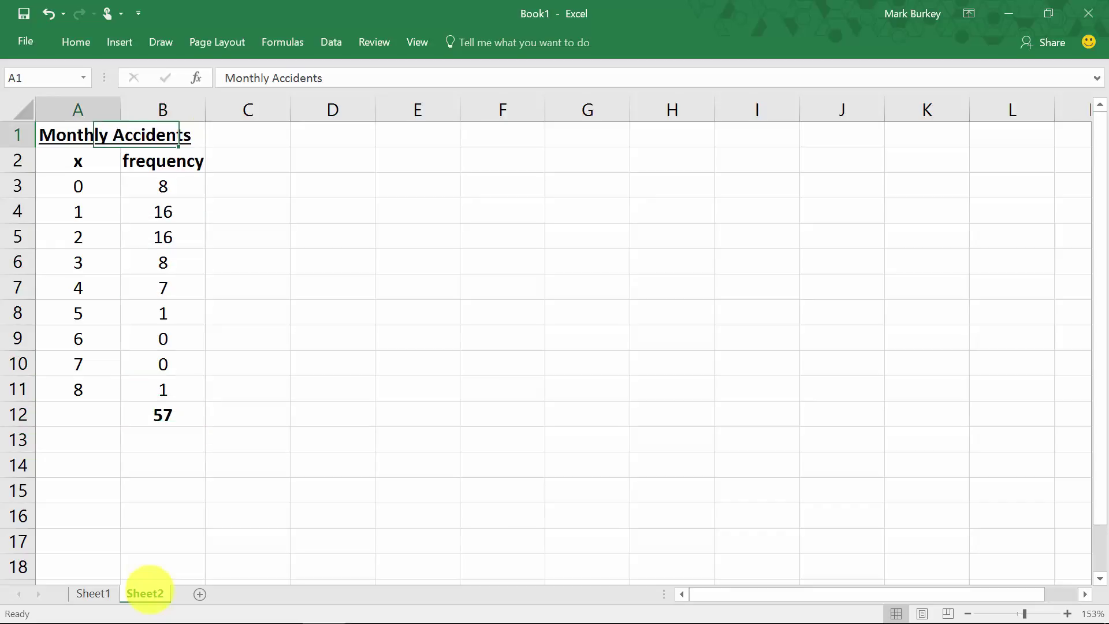
# Look through the x values in column A of the Monthly Accidents table.
pyautogui.press('Down')
pyautogui.press('Down')
pyautogui.press('Down')
pyautogui.press('Down')
pyautogui.press('Down')
pyautogui.press('Down')
pyautogui.press('Down')
pyautogui.press('Down')
pyautogui.press('Down')
pyautogui.press('Down')
pyautogui.press('Down')
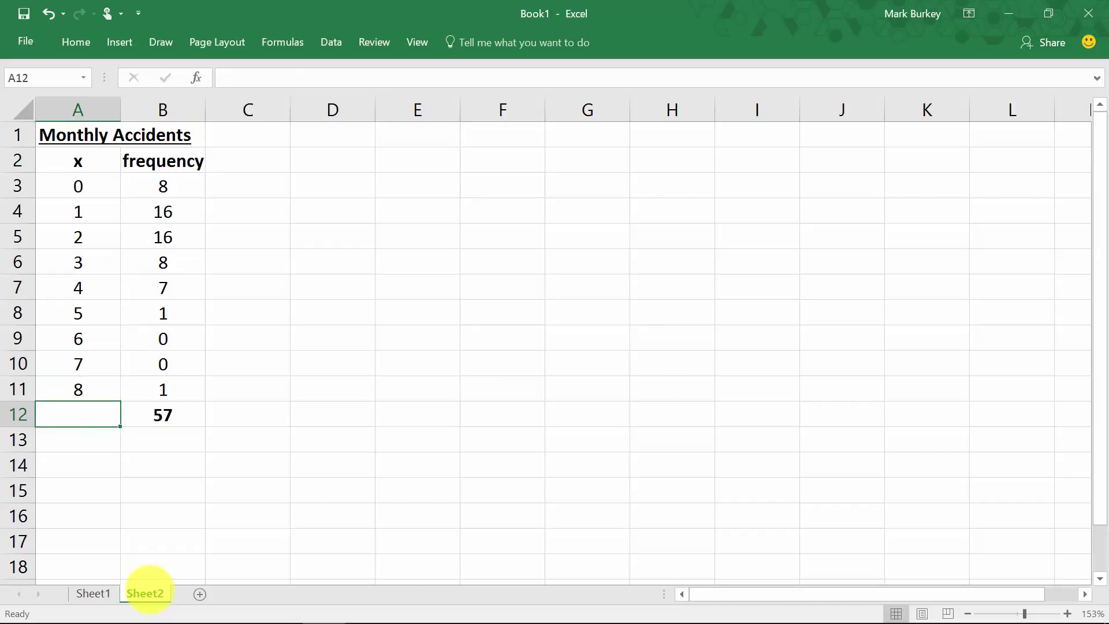
pyautogui.press('Up')
pyautogui.press('Right')
pyautogui.hotkey('ctrl', 'Up')
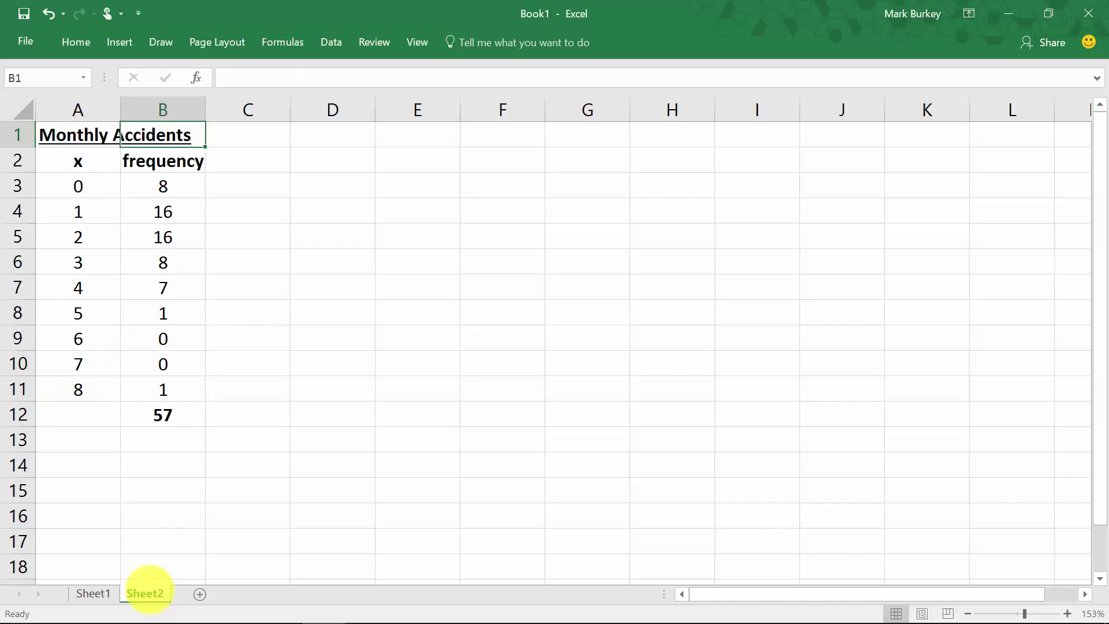
# Examine the frequency column down to its total in B12.
pyautogui.press('Left')
pyautogui.press('Right')
pyautogui.press('Down')
pyautogui.press('Down')
pyautogui.press('Down')
pyautogui.press('Down')
pyautogui.press('Down')
pyautogui.press('Down')
pyautogui.press('Down')
pyautogui.press('Down')
pyautogui.press('Down')
pyautogui.press('Down')
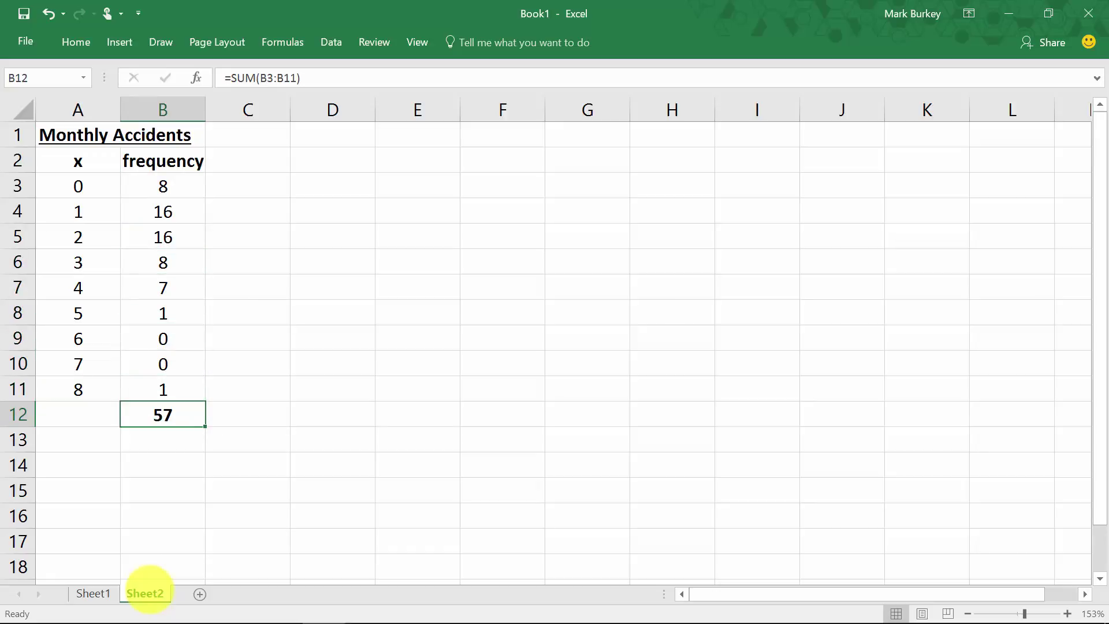
# Compare the first x values with their frequencies, row by row from row 3 to row 5.
pyautogui.press('Up')
pyautogui.press('Up')
pyautogui.press('Up')
pyautogui.press('Up')
pyautogui.press('Up')
pyautogui.press('Up')
pyautogui.press('Up')
pyautogui.press('Up')
pyautogui.press('Up')
pyautogui.press('Up')
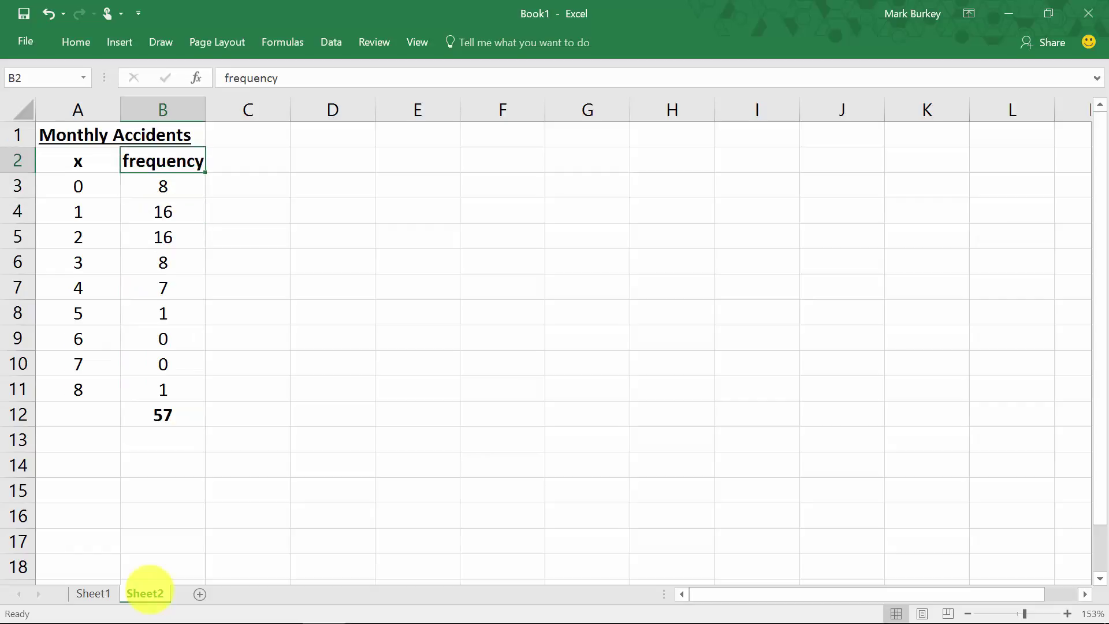
pyautogui.press('Down')
pyautogui.press('Left')
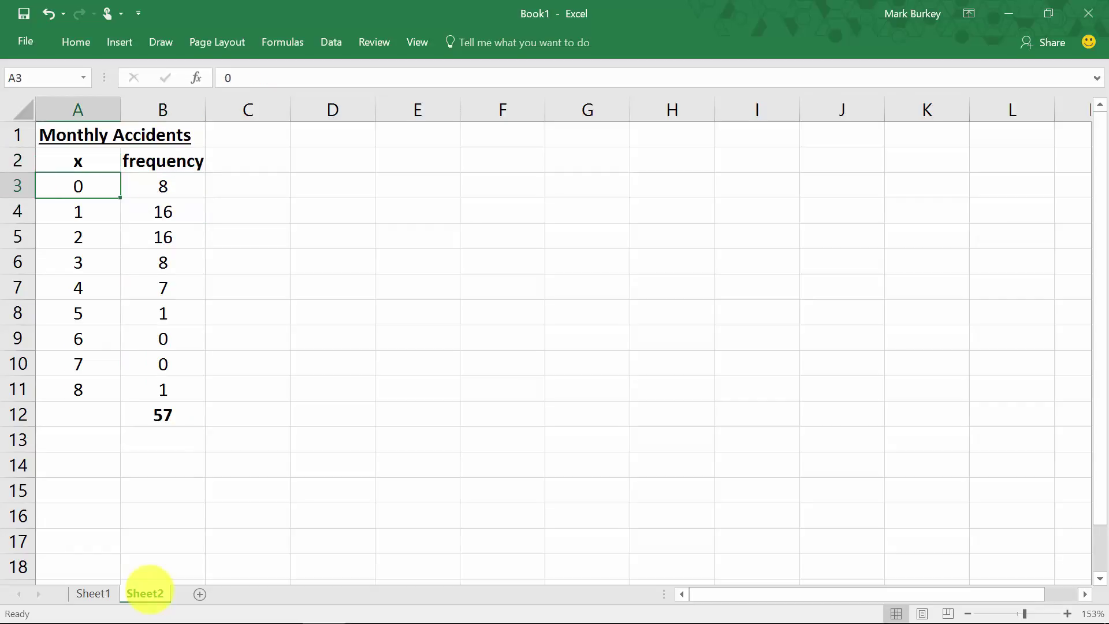
pyautogui.press('Right')
pyautogui.press('Down')
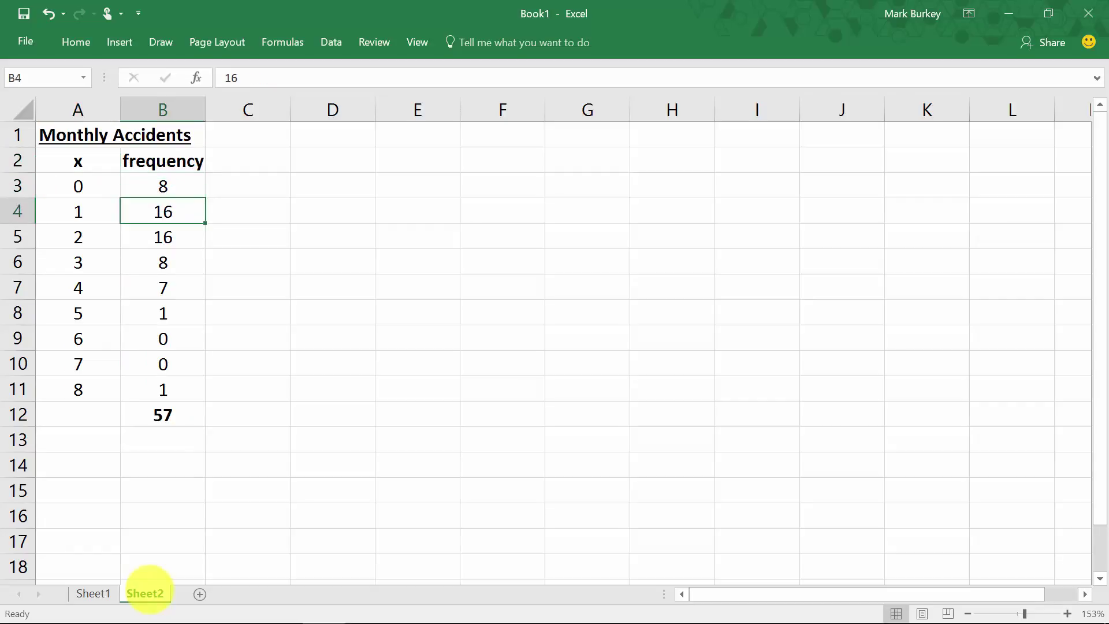
pyautogui.press('Left')
pyautogui.press('Right')
pyautogui.press('Down')
pyautogui.press('Left')
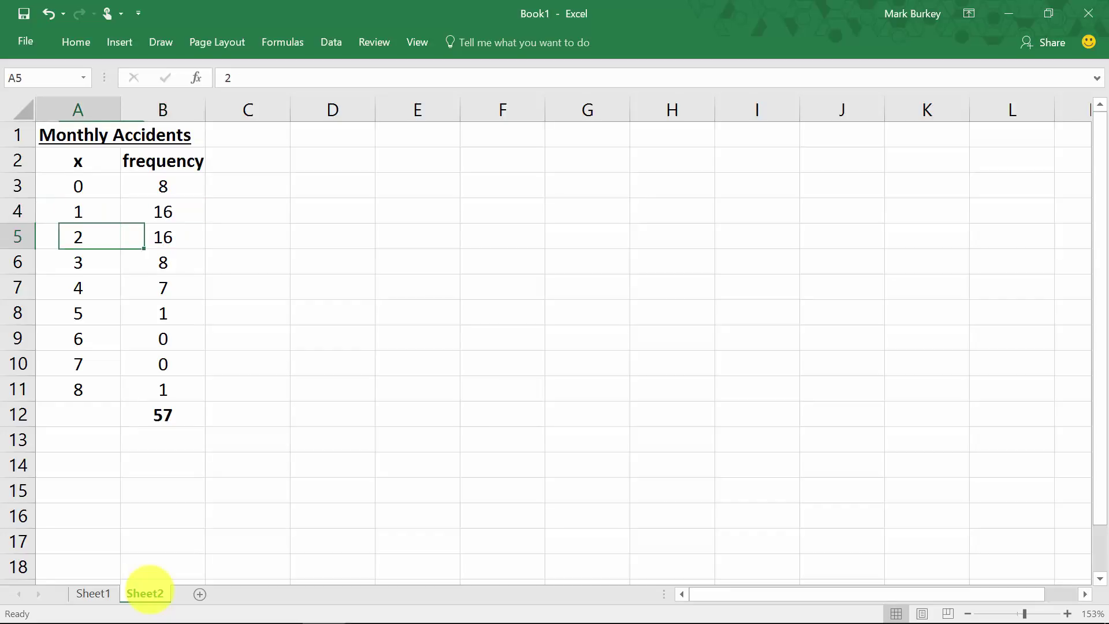
# Review the remaining frequencies down to the row for x = 8.
pyautogui.press('Right')
pyautogui.press('Down')
pyautogui.press('Down')
pyautogui.press('Down')
pyautogui.press('Down')
pyautogui.press('Down')
pyautogui.press('Down')
pyautogui.press('Down')
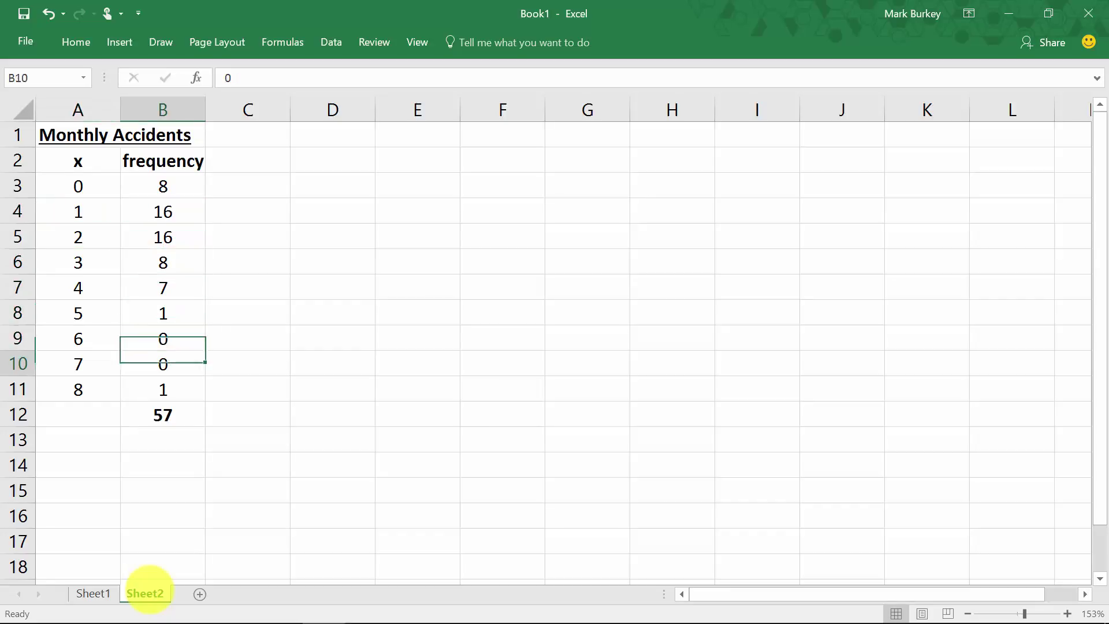
pyautogui.press('Up')
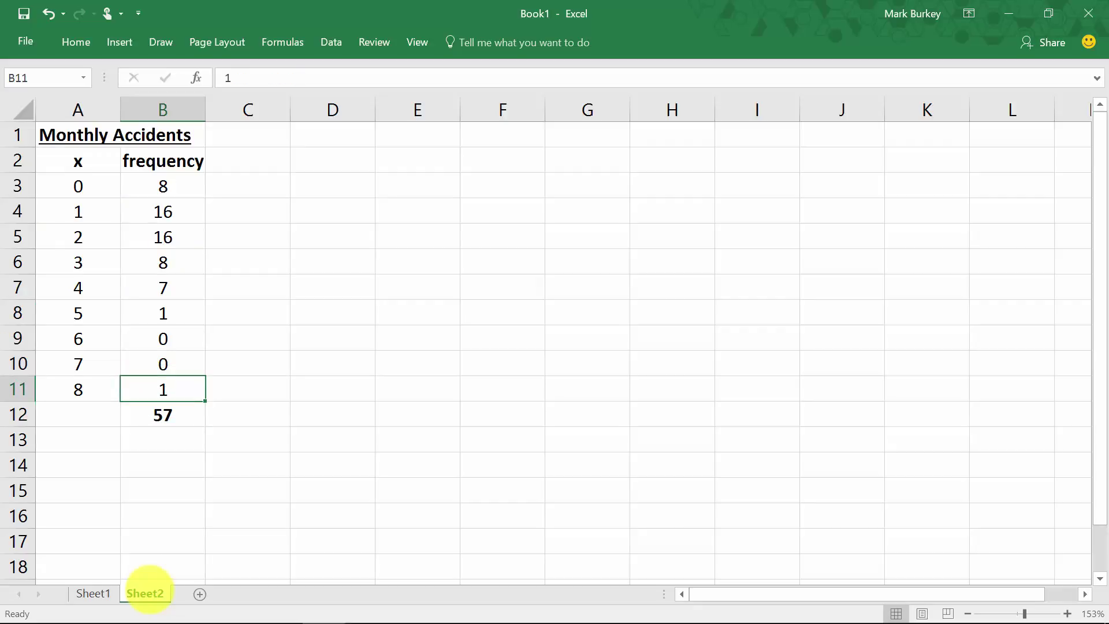
pyautogui.press('Right')
pyautogui.press('Up')
pyautogui.press('Up')
pyautogui.press('Up')
pyautogui.press('Up')
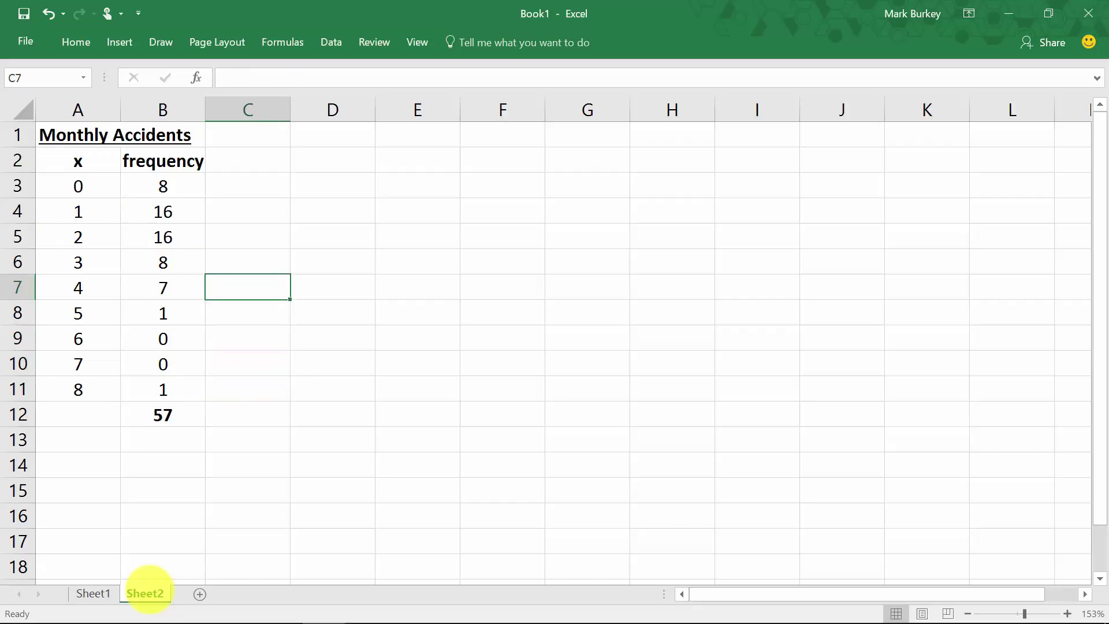
pyautogui.press('Left')
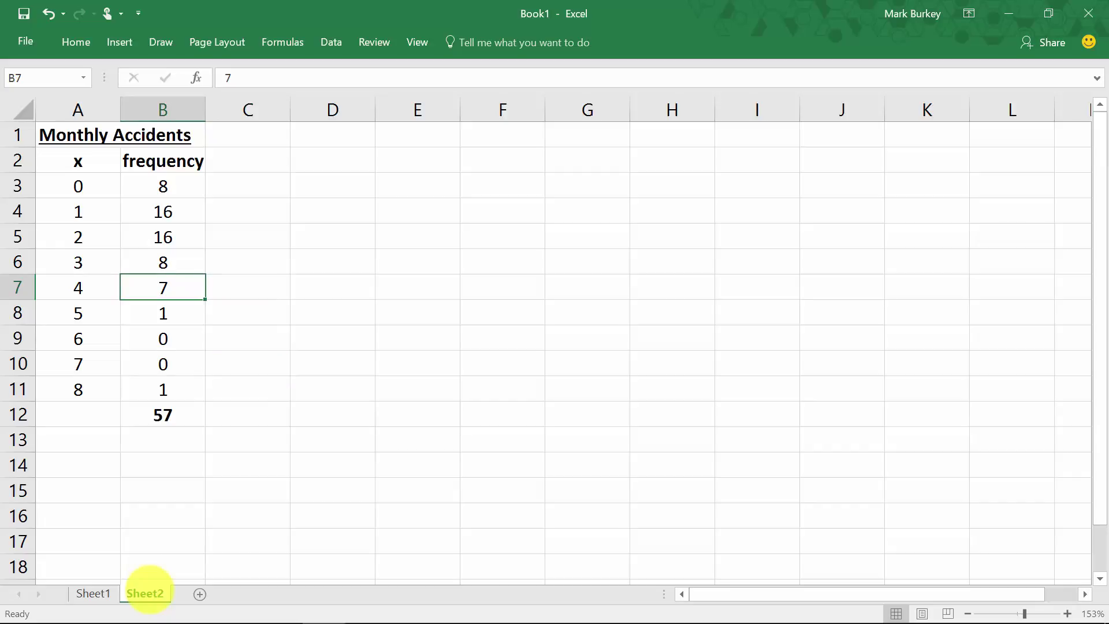
# Add the column heading "p(x)" in C2 beside the frequency heading.
pyautogui.press('Up')
pyautogui.press('Up')
pyautogui.press('Up')
pyautogui.press('Up')
pyautogui.press('Up')
pyautogui.press('Right')
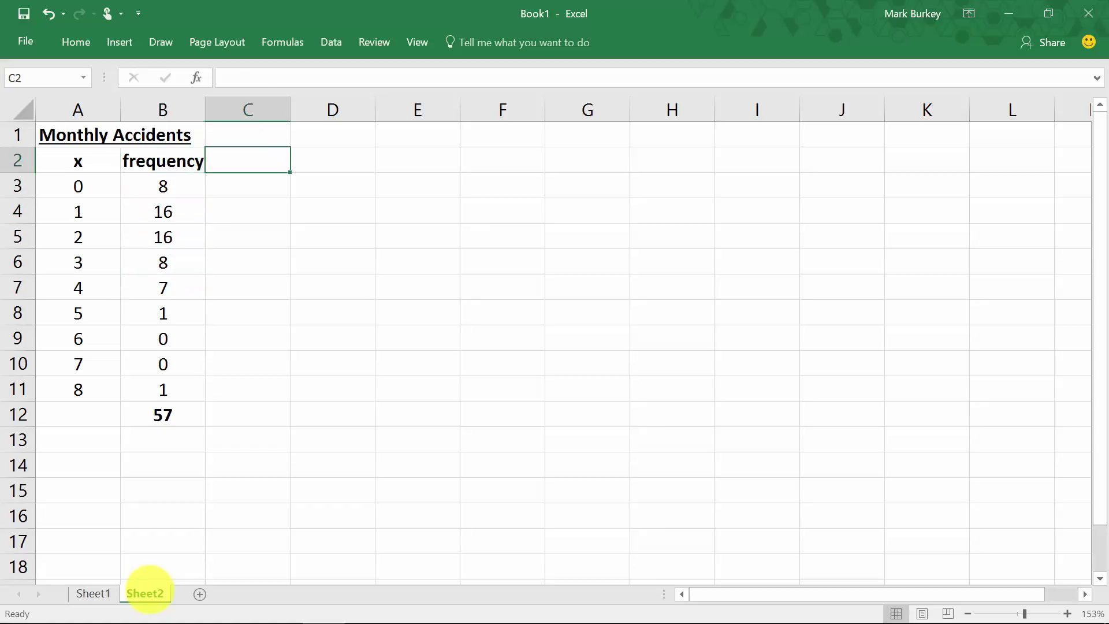
pyautogui.write('p(x)')
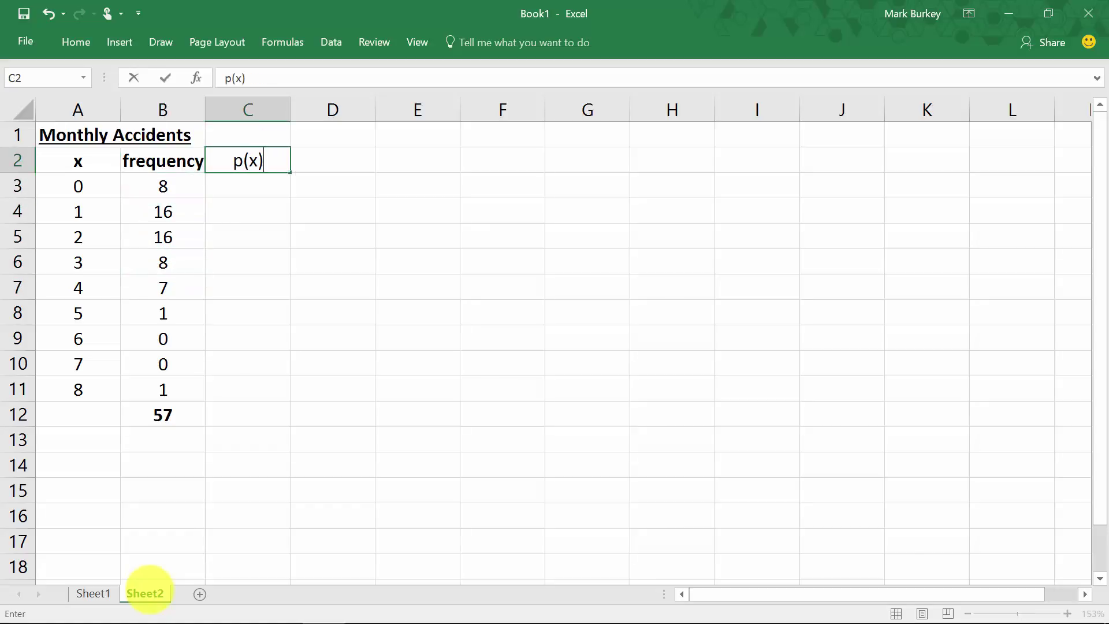
pyautogui.hotkey('ctrl', 'Return')
pyautogui.press('Down')
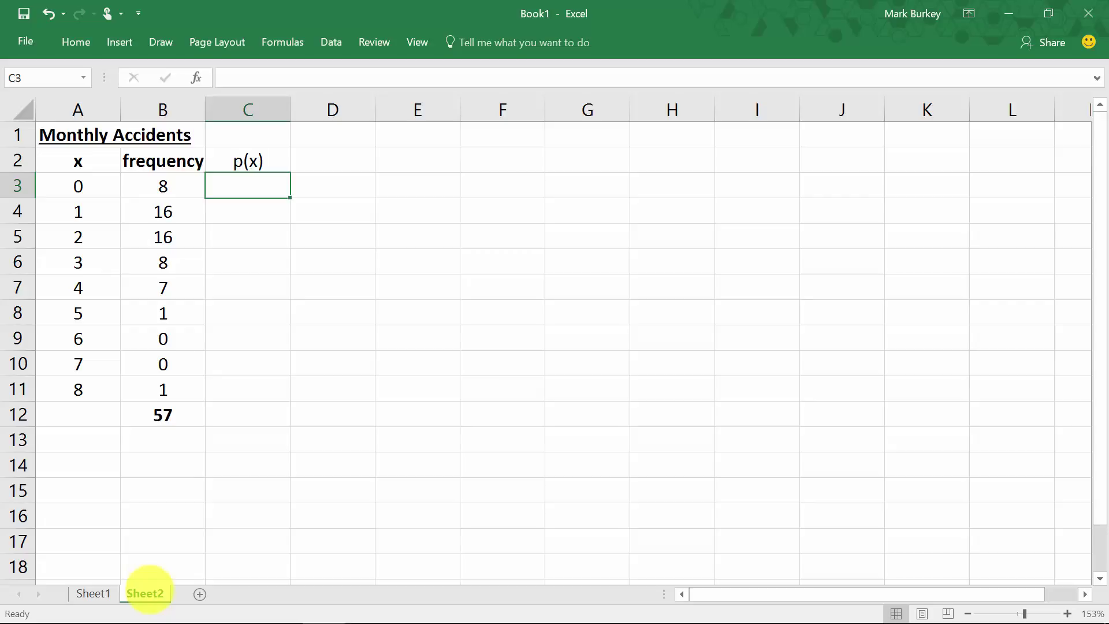
# Enter =B3/57 in C3 and fill the formula down to C11.
pyautogui.write('=')
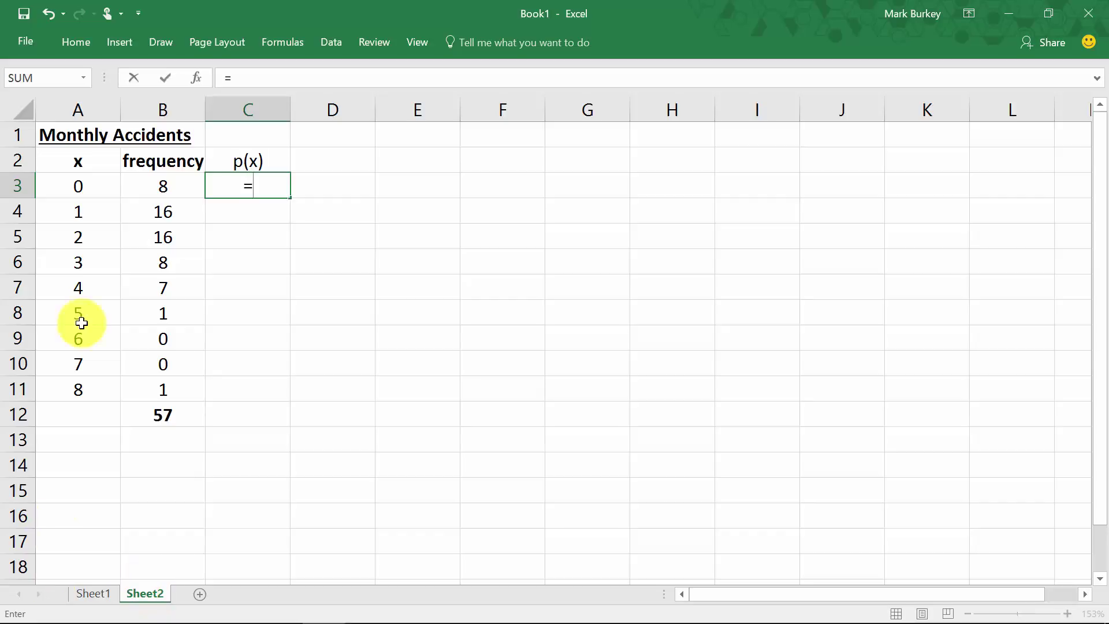
pyautogui.click(162, 185)
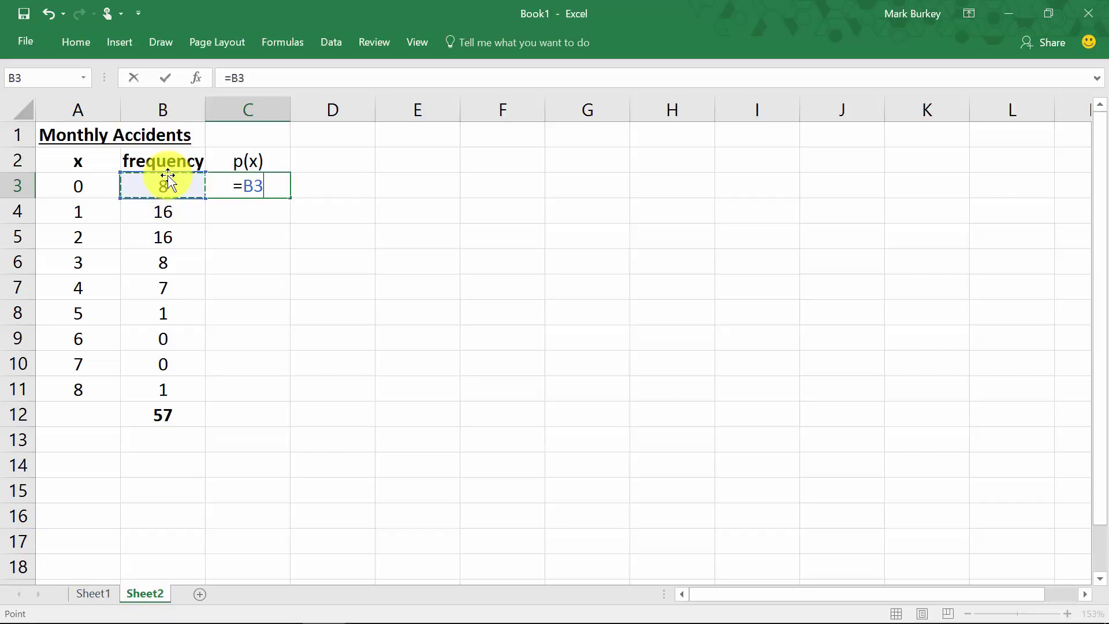
pyautogui.write('/')
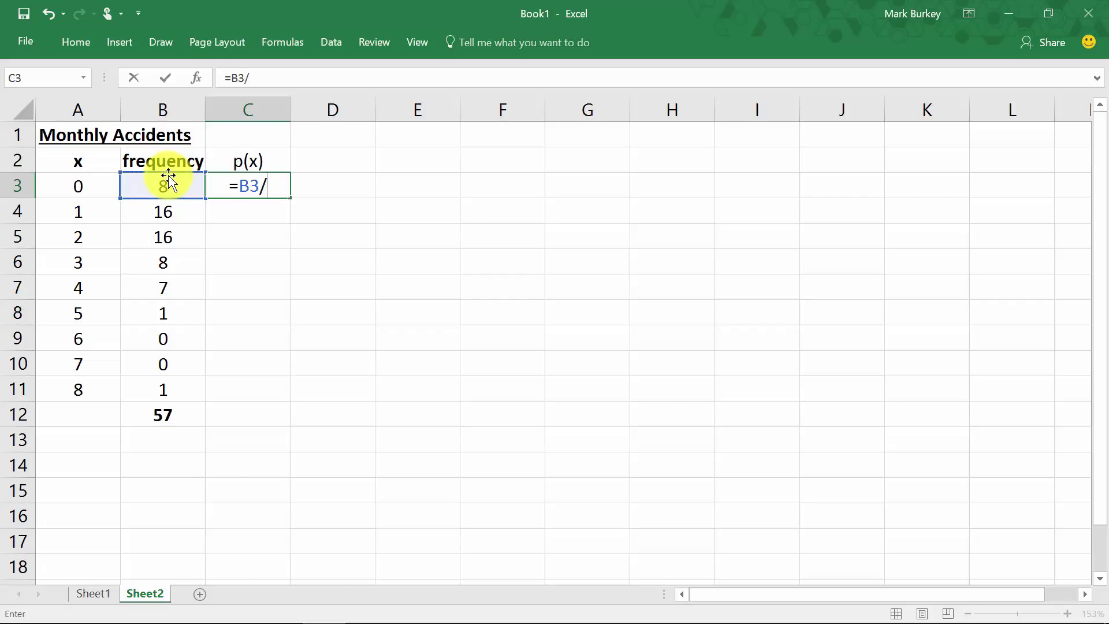
pyautogui.write('57')
pyautogui.press('Return')
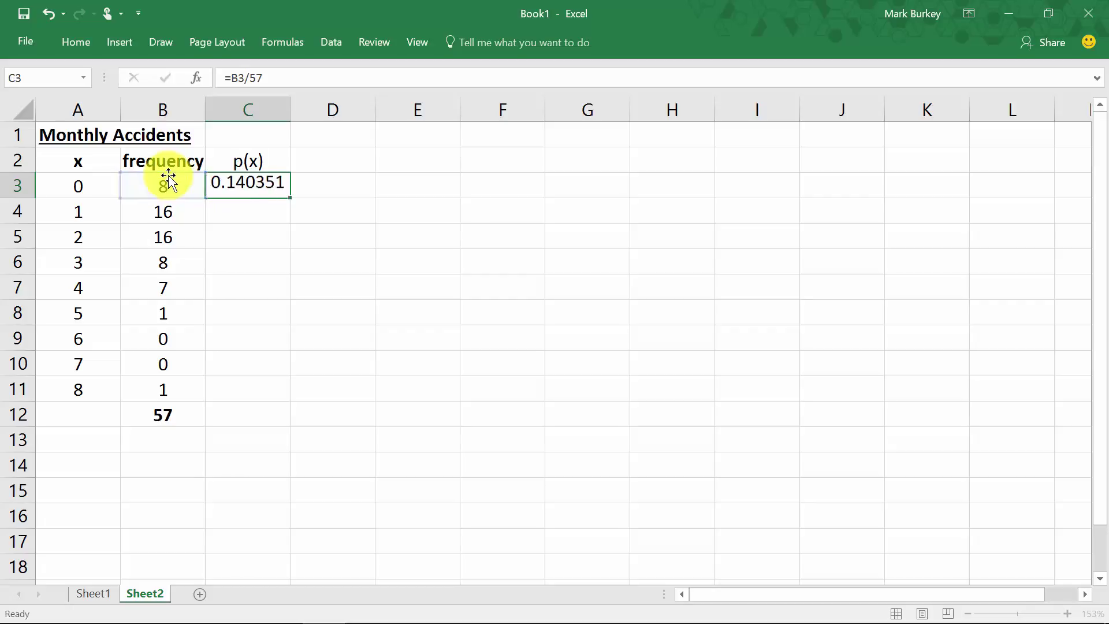
pyautogui.click(259, 189)
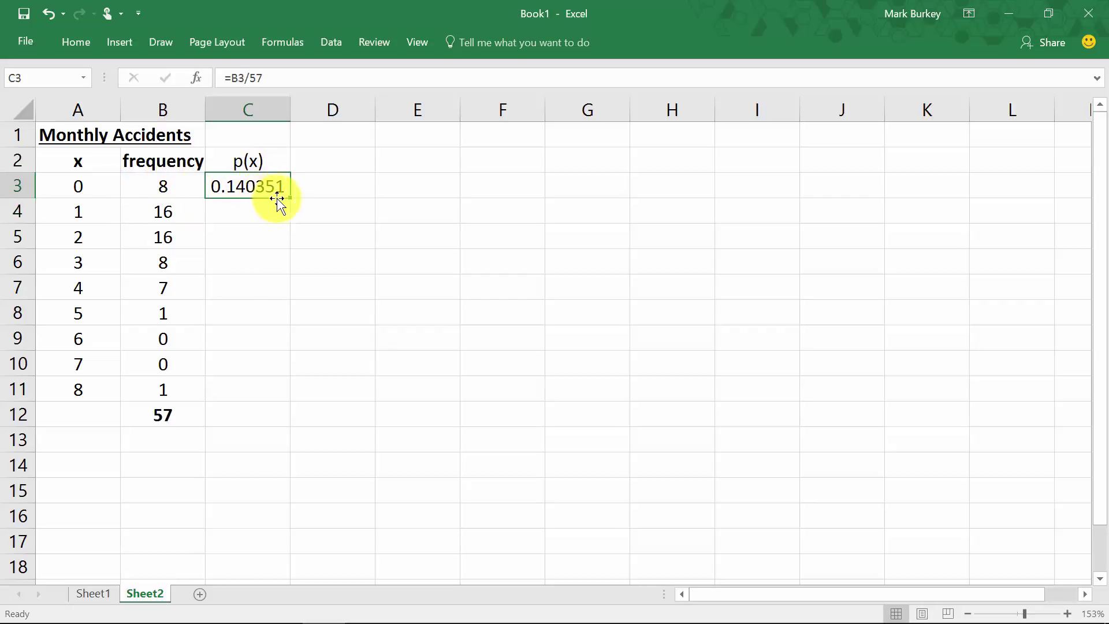
pyautogui.moveTo(290, 201); pyautogui.dragTo(272, 390)
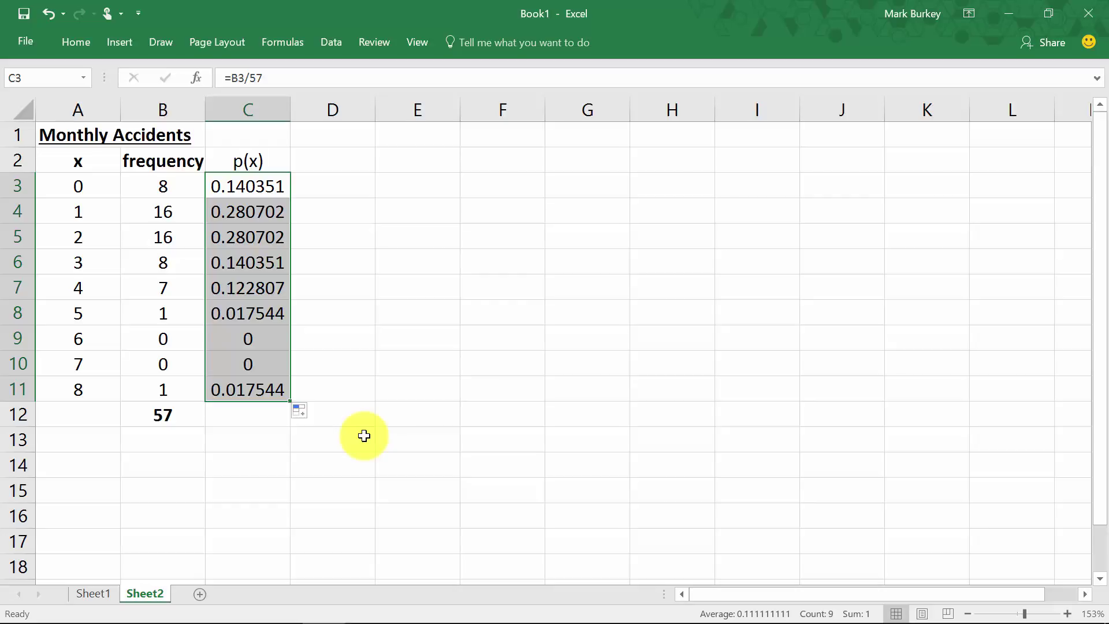
# Select D3 and tile the spreadsheet window side by side with the probability formula notes.
pyautogui.press('Right')
pyautogui.press('Up')
pyautogui.press('Up')
pyautogui.press('Down')
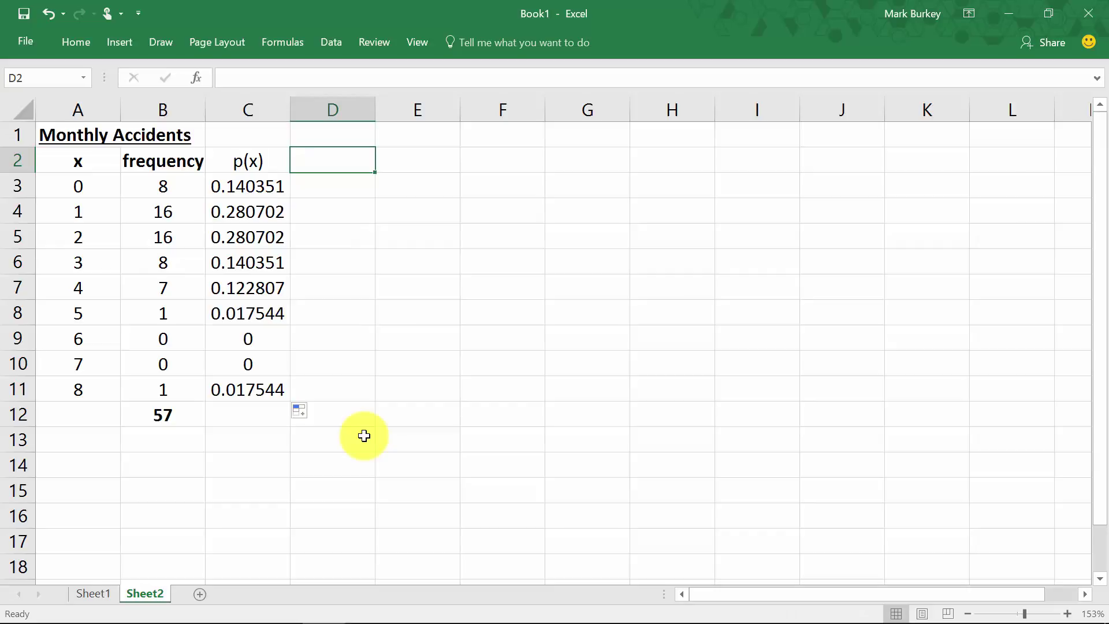
pyautogui.press('Down')
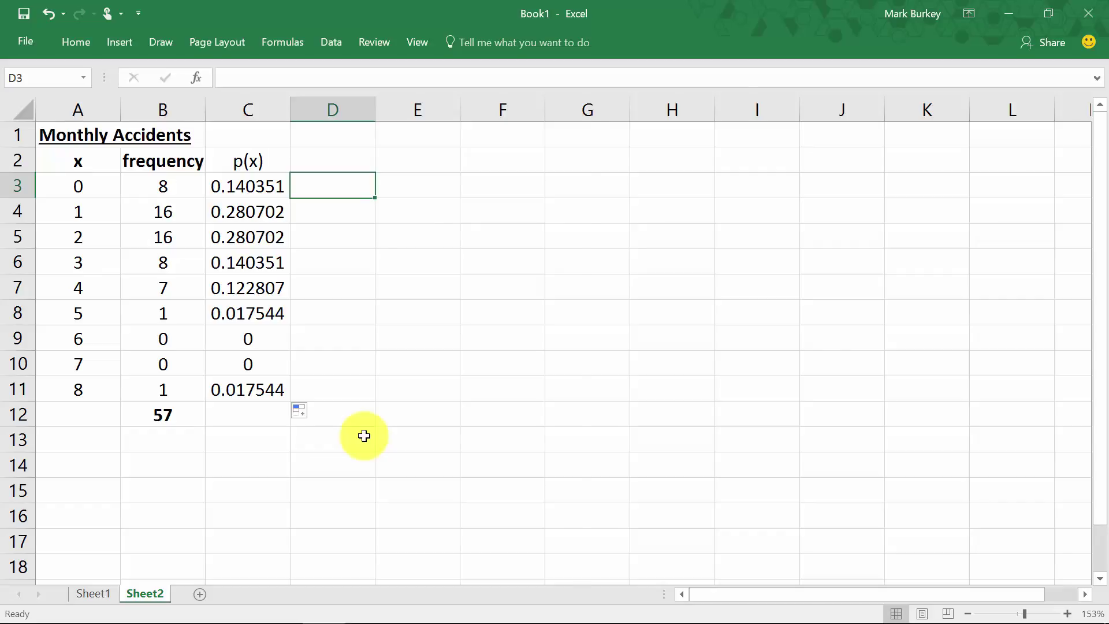
pyautogui.press('super+Right')
pyautogui.click(364, 436)
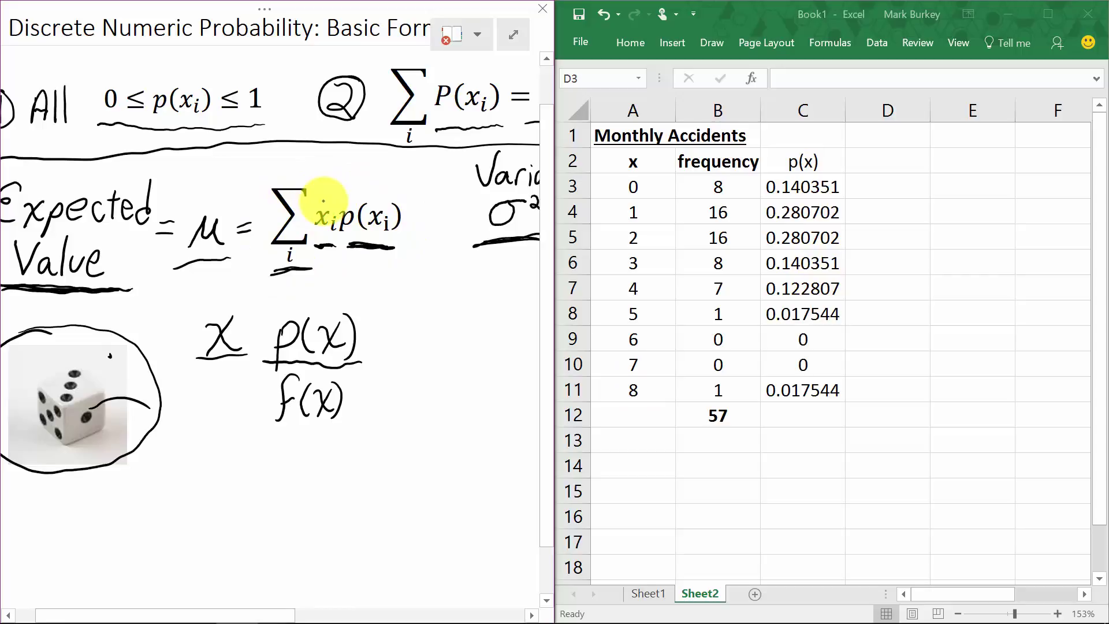
# Enter =A3*C3 in D3 and fill the formula down to D11.
pyautogui.click(887, 186)
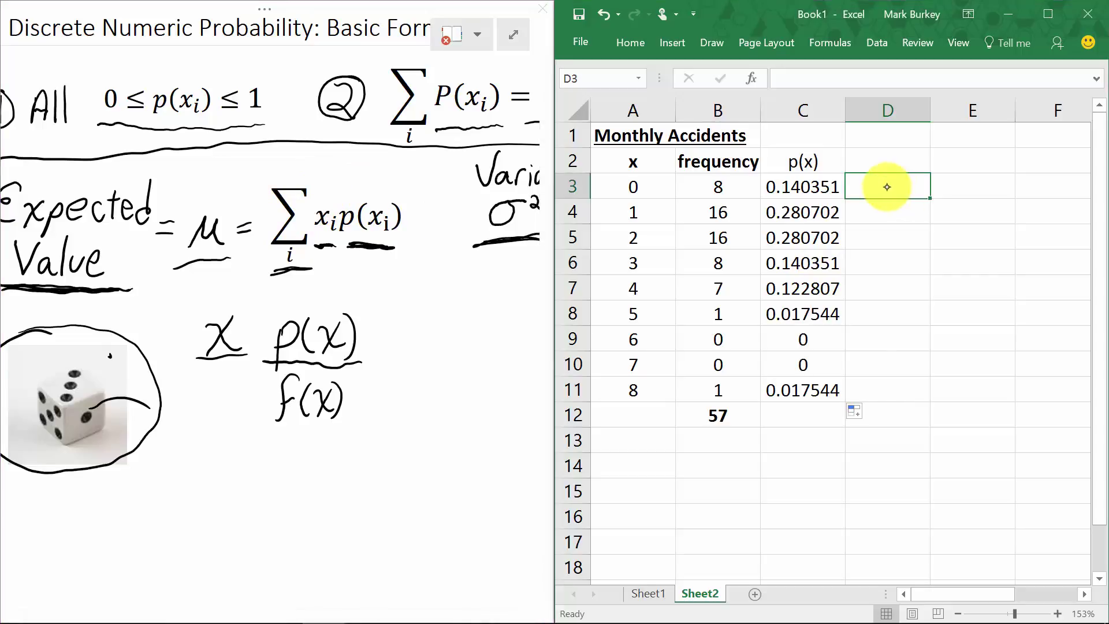
pyautogui.write('=')
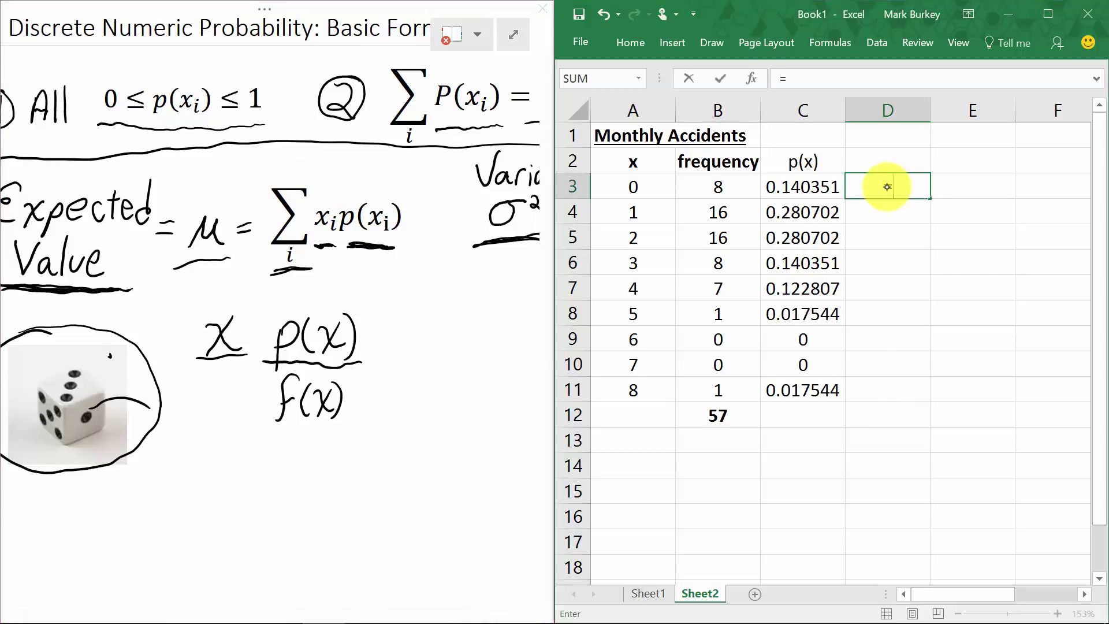
pyautogui.press('Left')
pyautogui.press('Left')
pyautogui.press('Left')
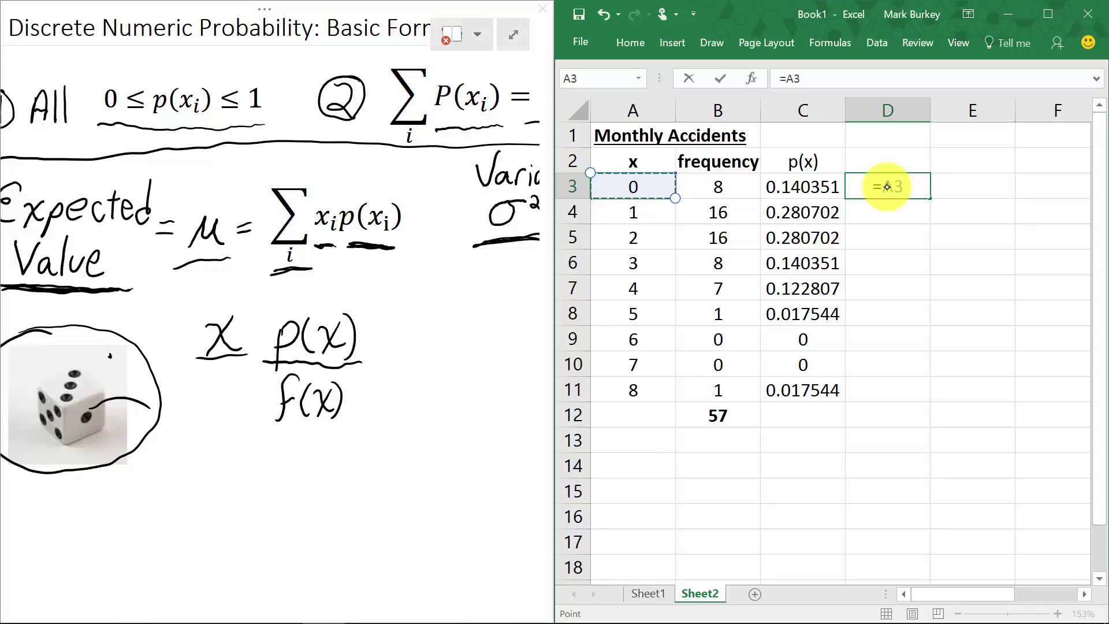
pyautogui.write('*')
pyautogui.press('Left')
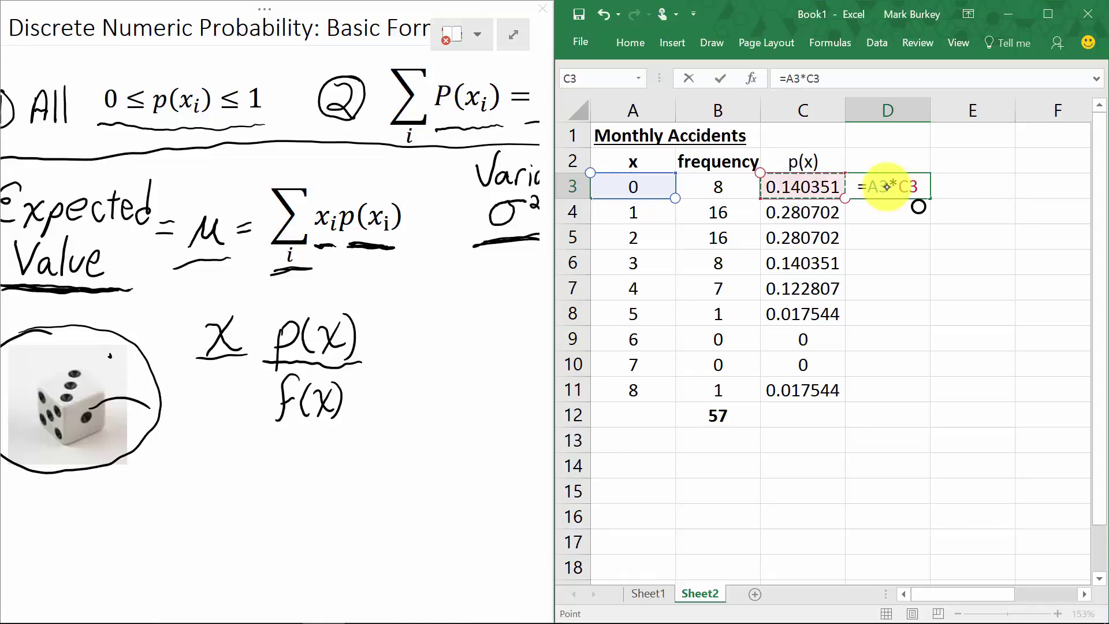
pyautogui.press('Return')
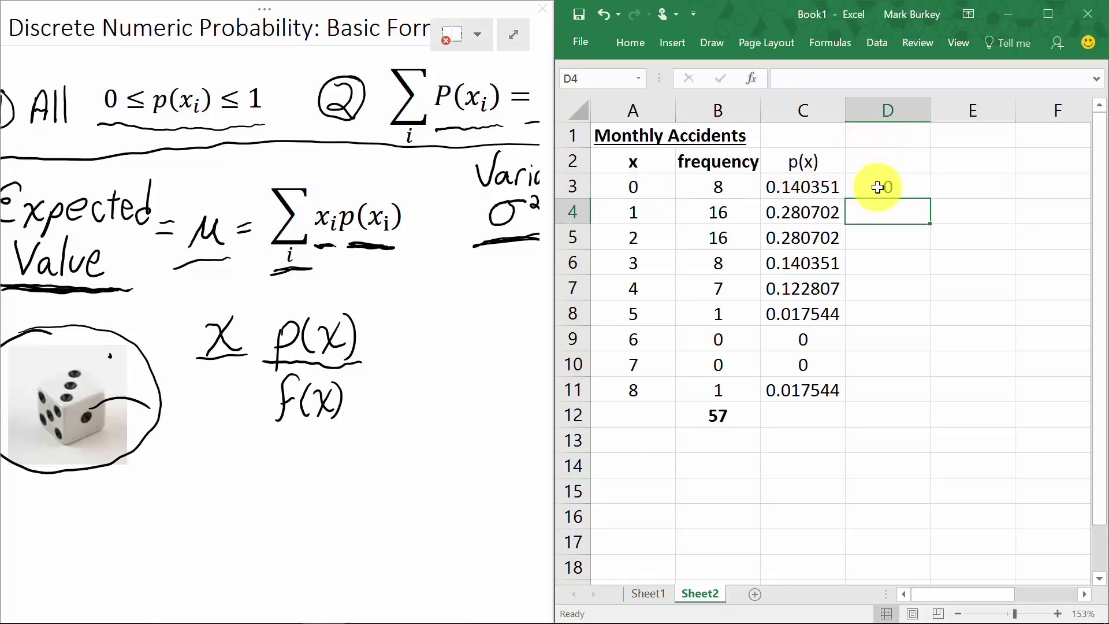
pyautogui.click(878, 187)
pyautogui.moveTo(930, 198); pyautogui.dragTo(919, 403)
# Total the x·p(x) products in D12 with a SUM of D3:D11.
pyautogui.click(898, 413)
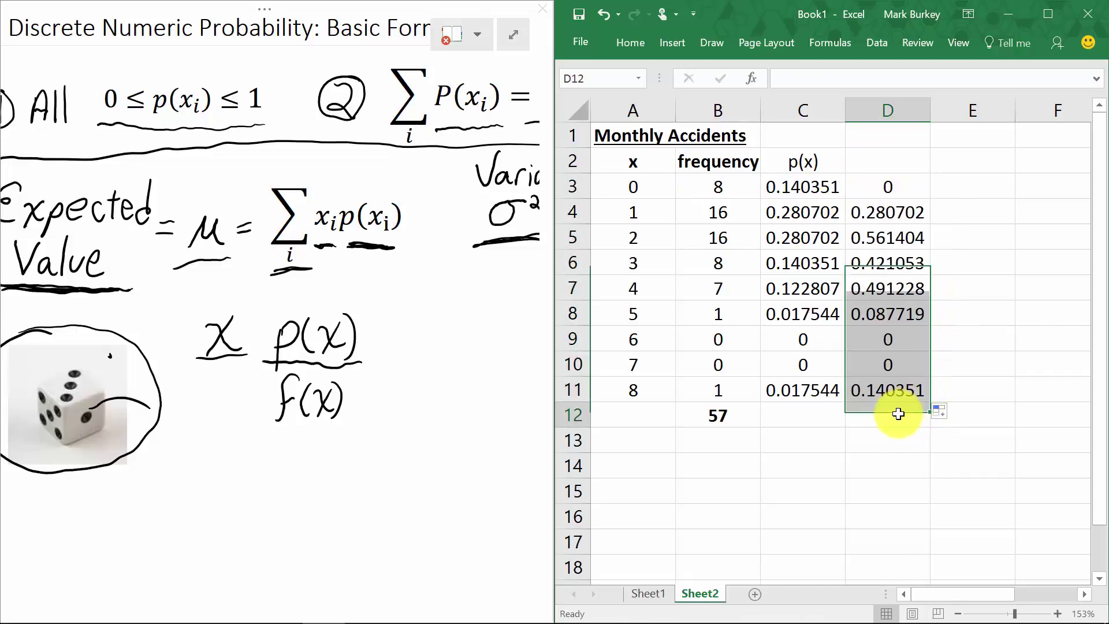
pyautogui.write('=sum(')
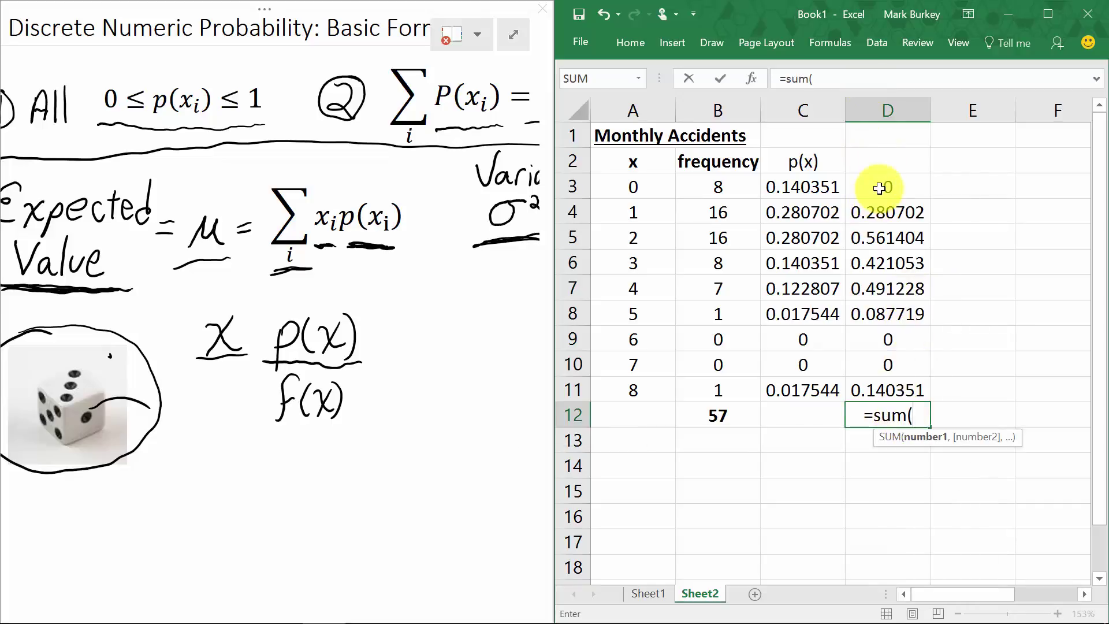
pyautogui.moveTo(881, 185); pyautogui.dragTo(877, 385)
pyautogui.press('Return')
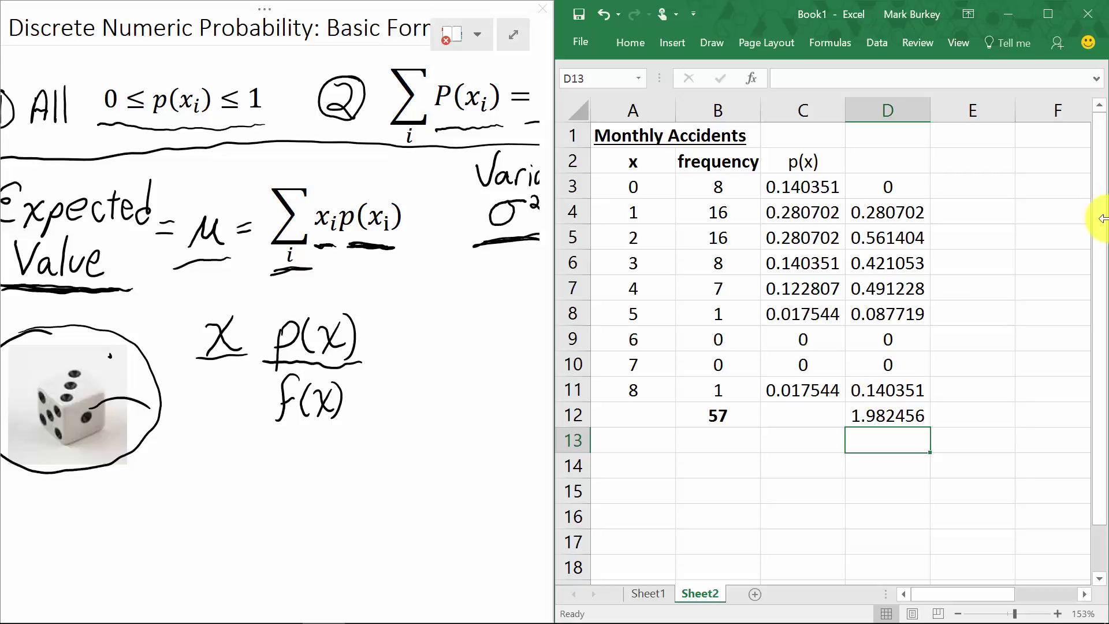
# Label the total in column D with "Mean" in D13 and "Exp. Val." in D14, then reselect D12.
pyautogui.write('Mean')
pyautogui.press('Return')
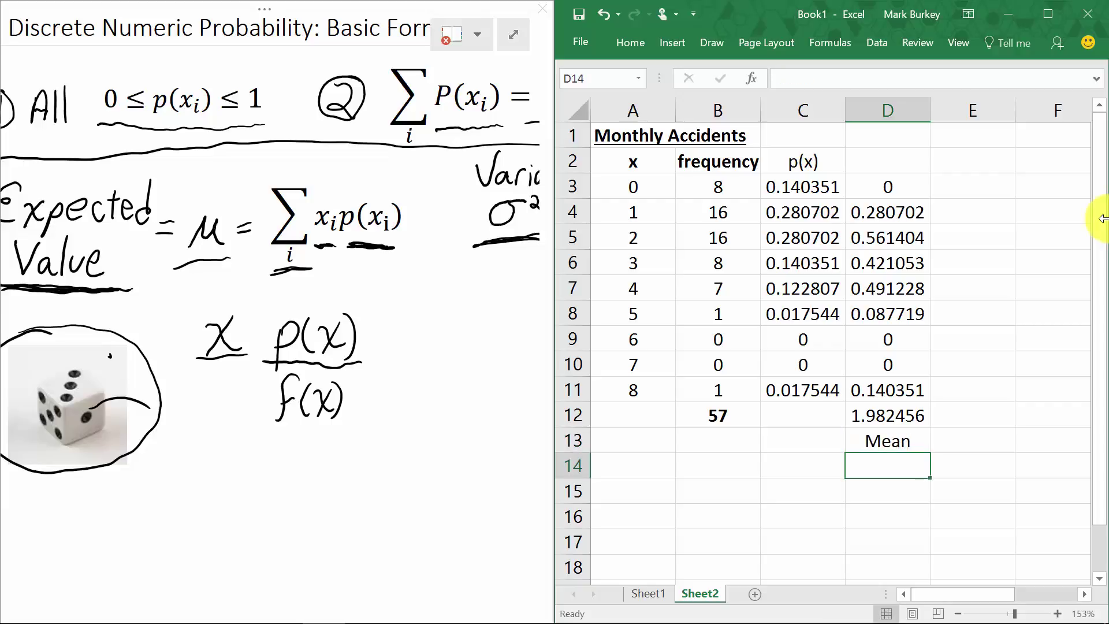
pyautogui.write('Exp. Va')
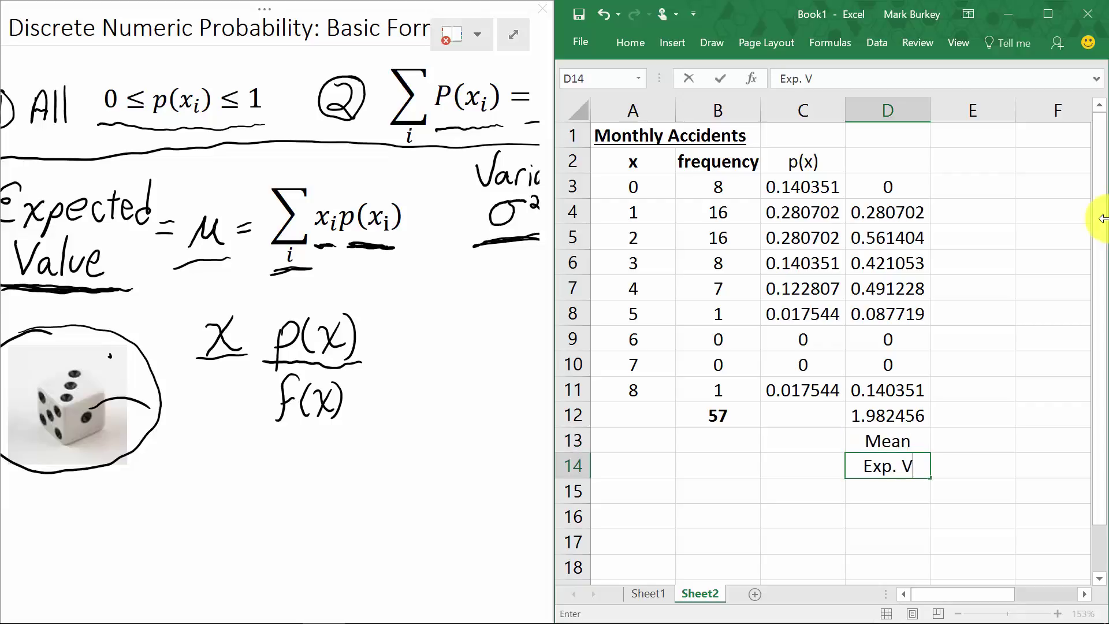
pyautogui.write('l.')
pyautogui.press('Up')
pyautogui.press('Up')
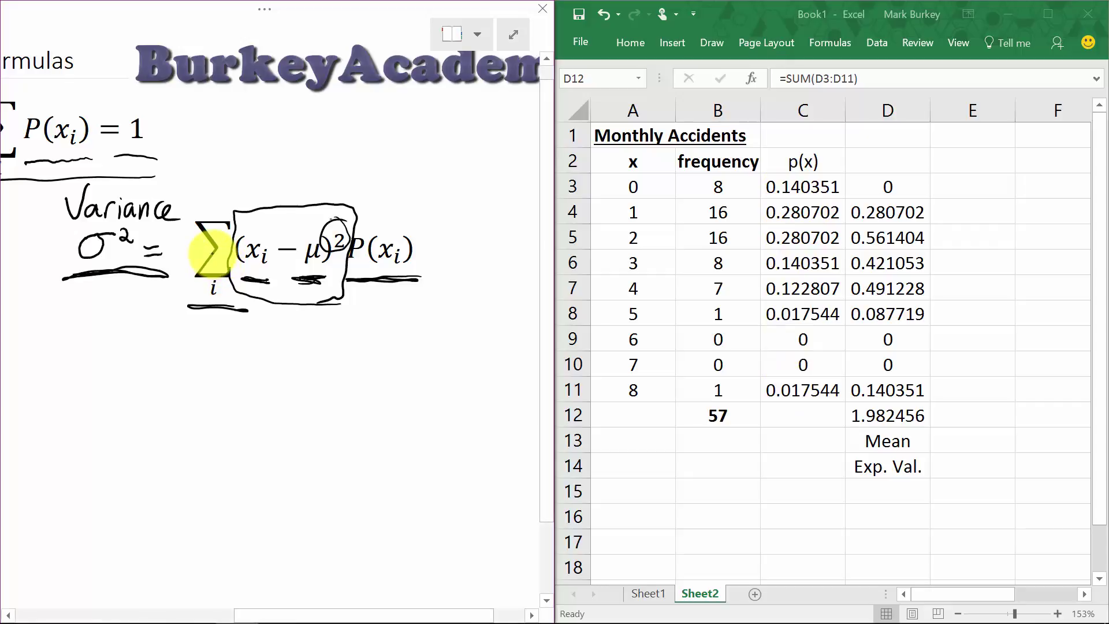
# Enter =(A3-1.982456)^2*D3 in E3 and fill the formula down to E11.
pyautogui.click(973, 186)
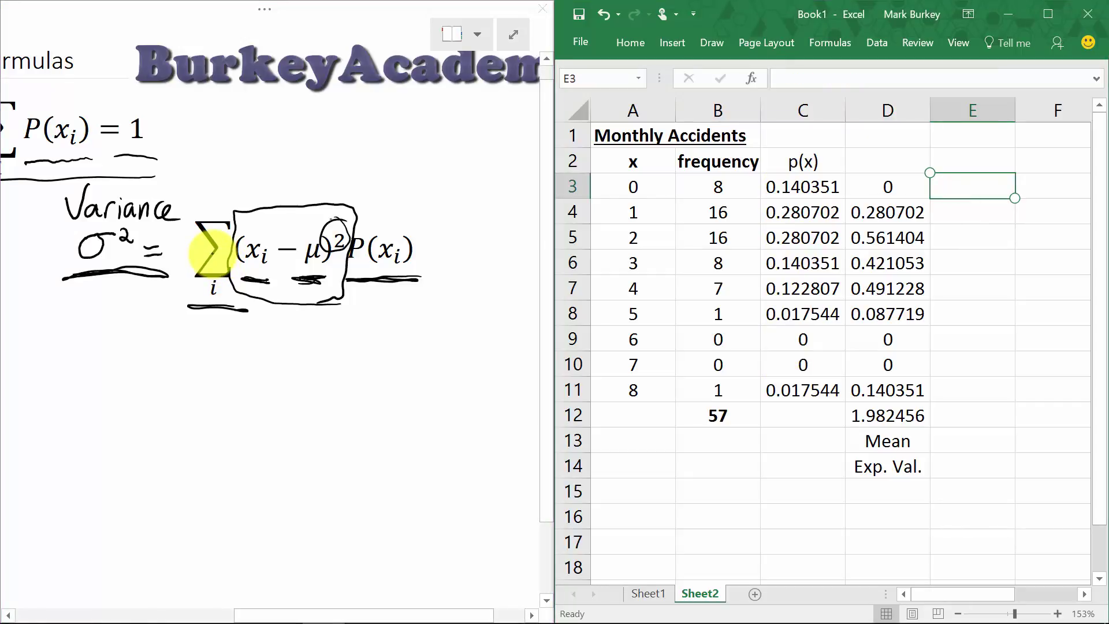
pyautogui.write('=')
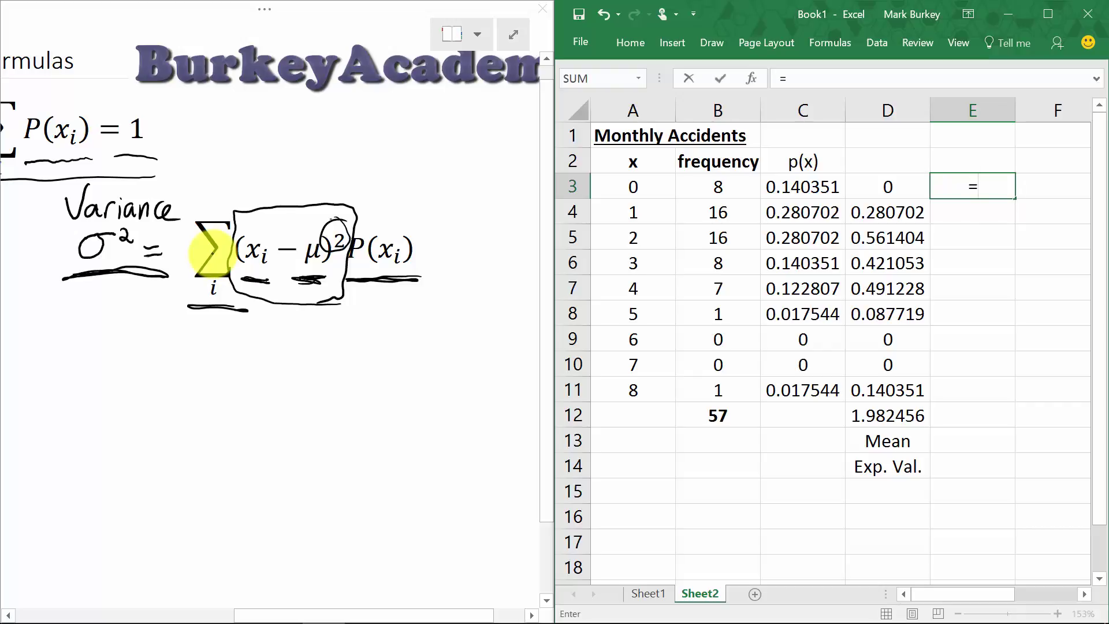
pyautogui.write('(')
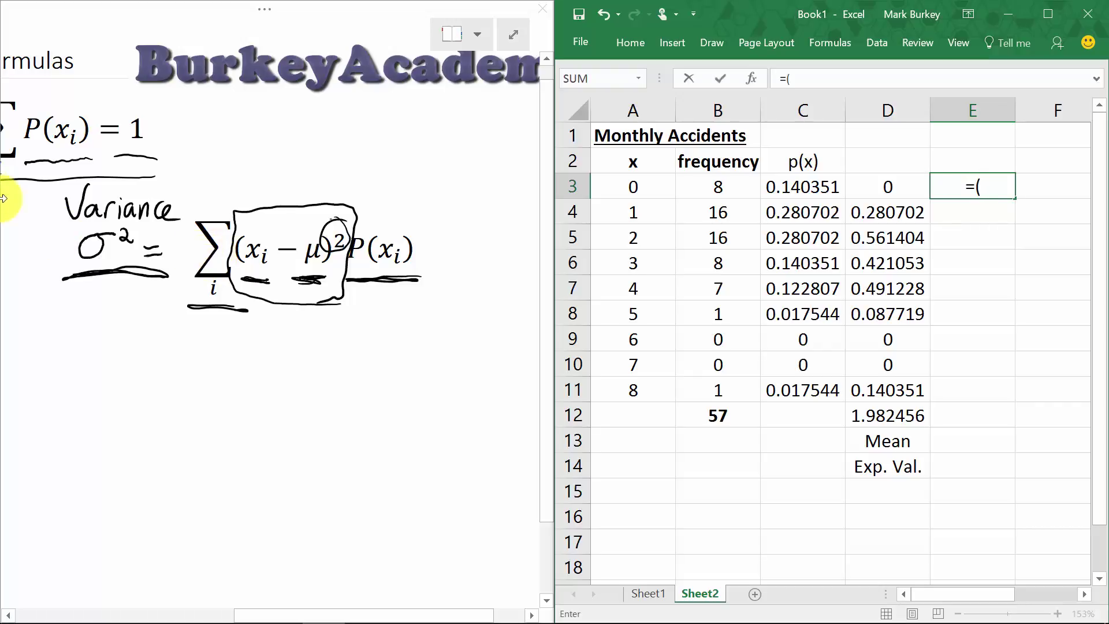
pyautogui.click(650, 185)
pyautogui.write('-')
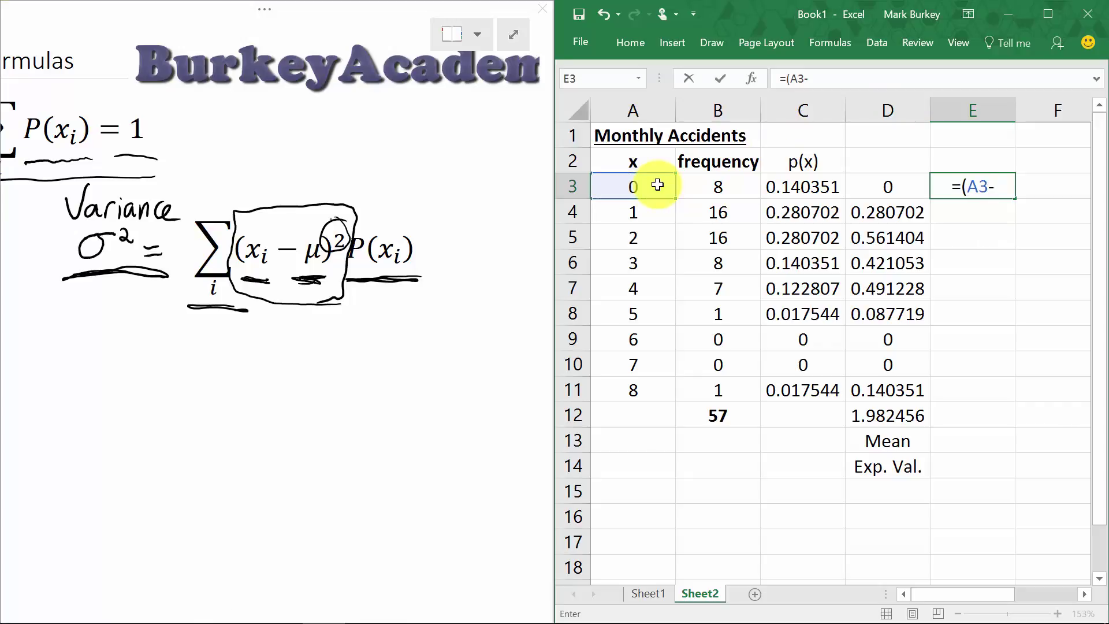
pyautogui.write('1.982456')
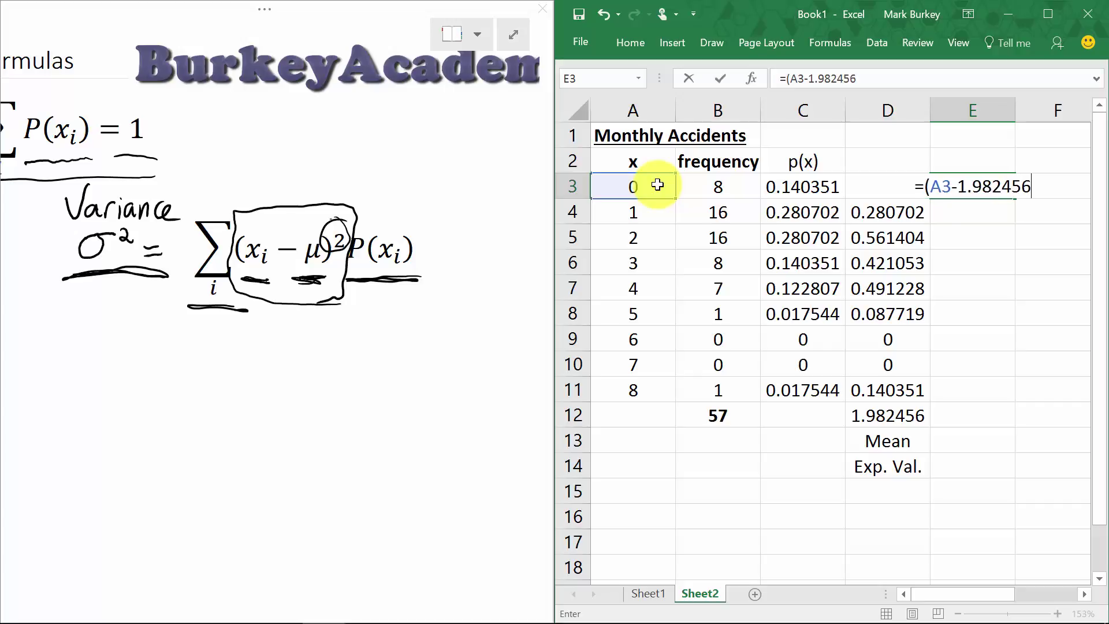
pyautogui.write('_')
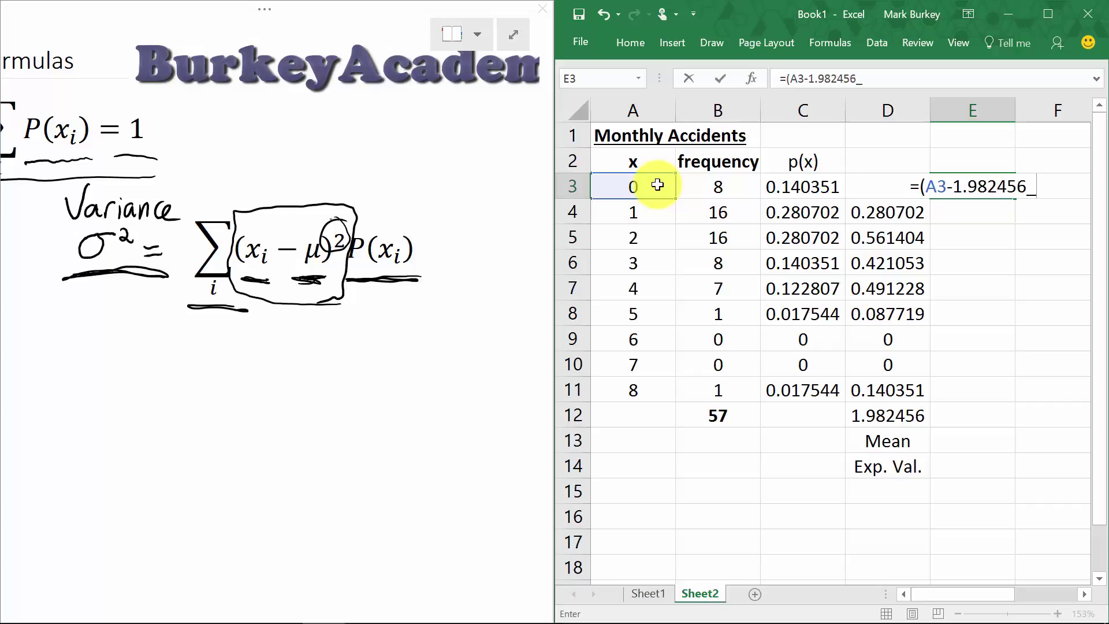
pyautogui.write('^2')
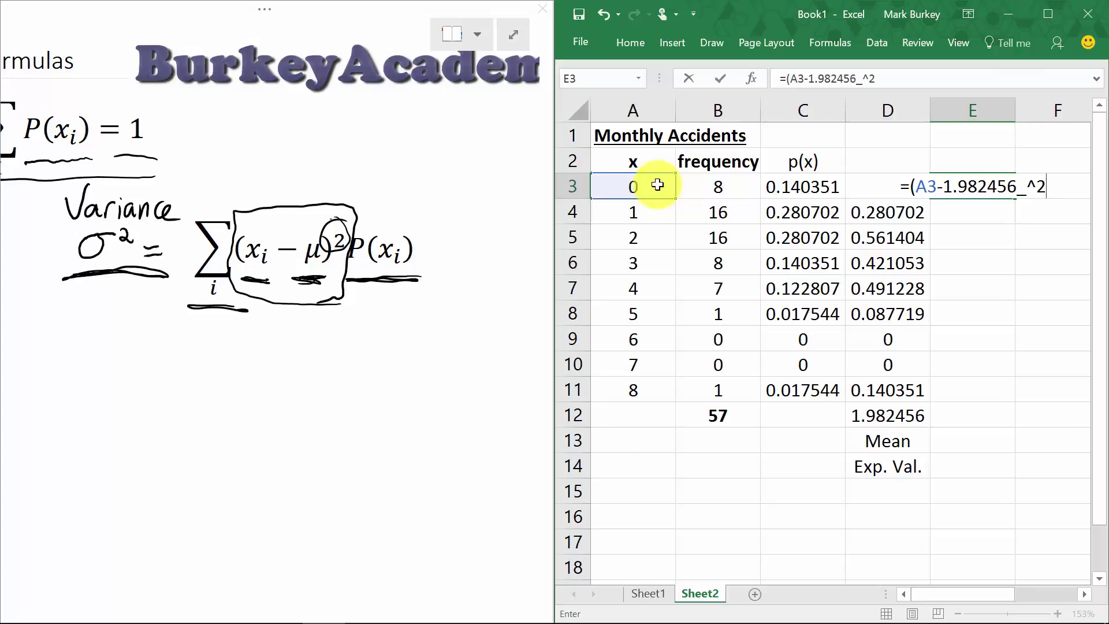
pyautogui.press('BackSpace')
pyautogui.press('BackSpace')
pyautogui.press('BackSpace')
pyautogui.press('BackSpace')
pyautogui.write('6')
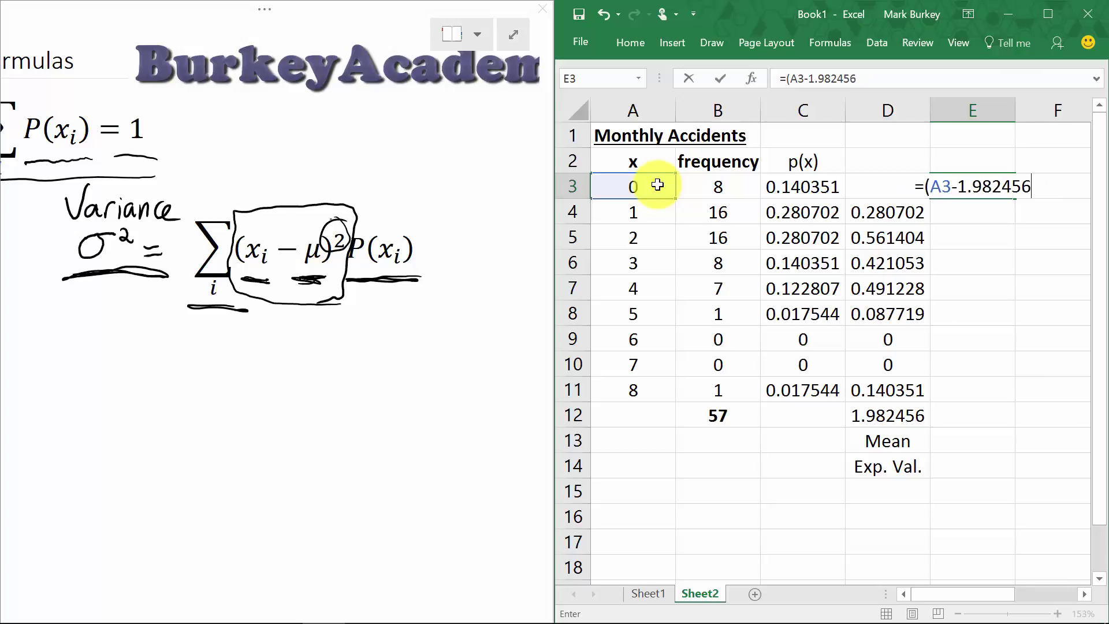
pyautogui.write(')^2')
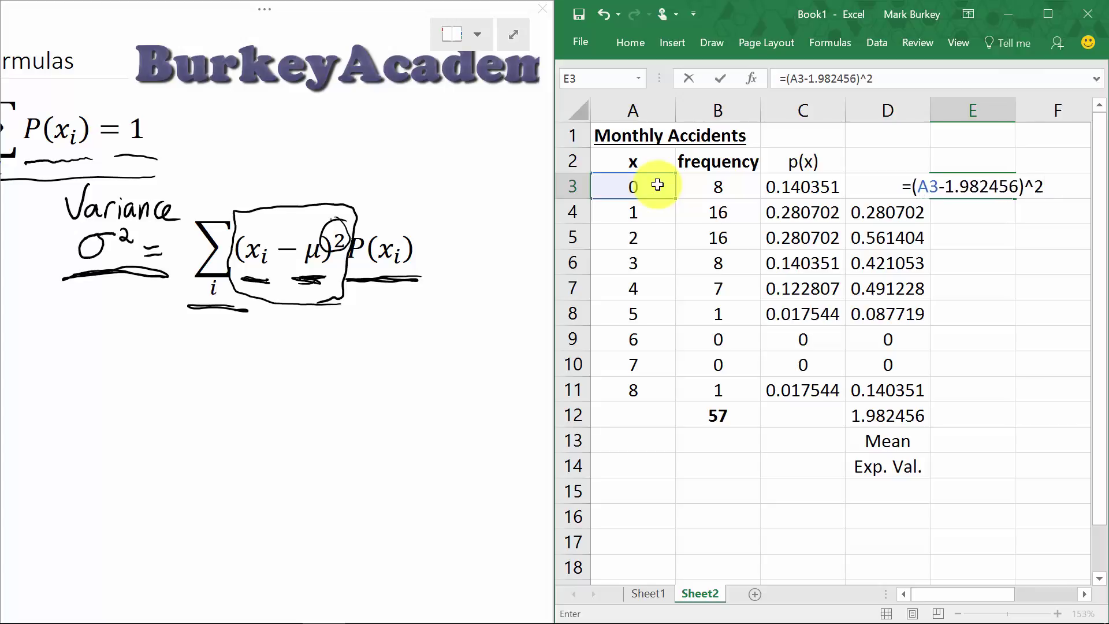
pyautogui.write('*')
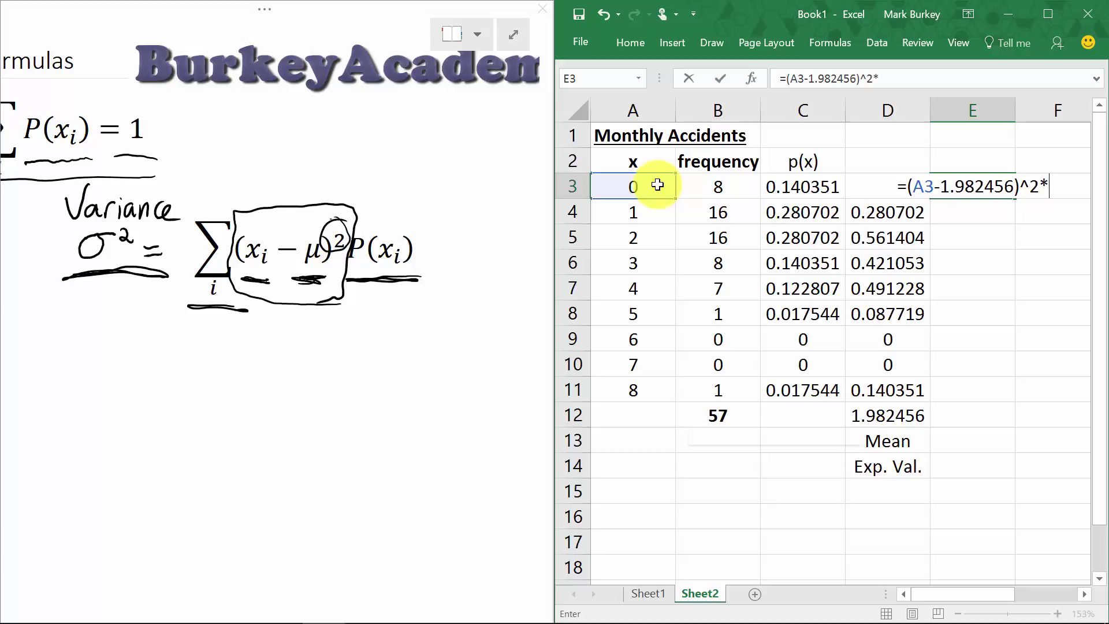
pyautogui.write('d3')
pyautogui.press('Return')
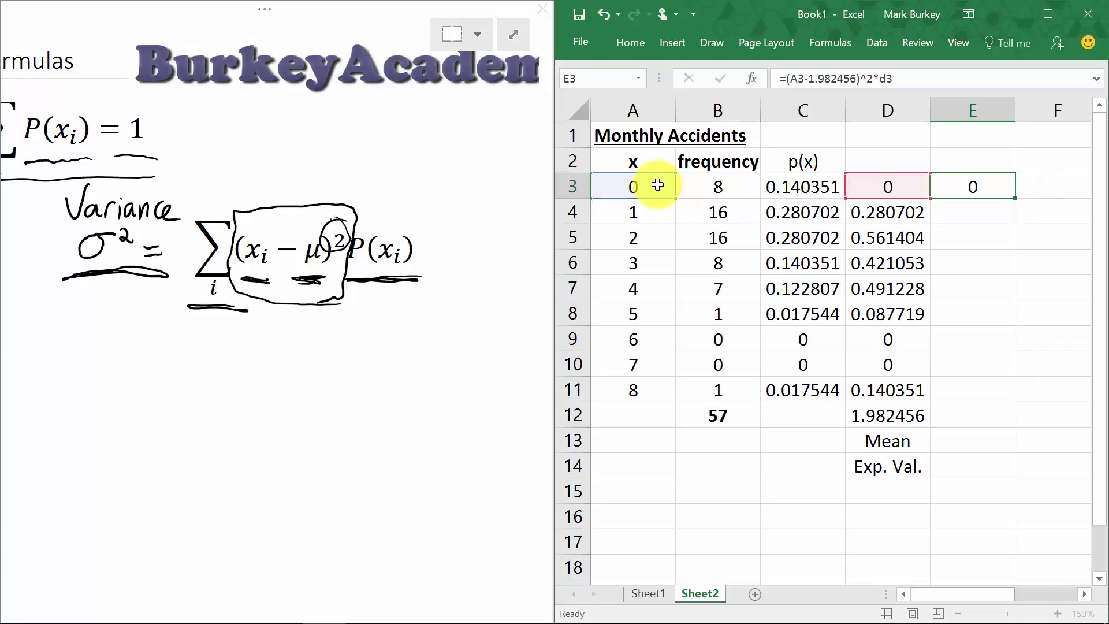
pyautogui.click(945, 185)
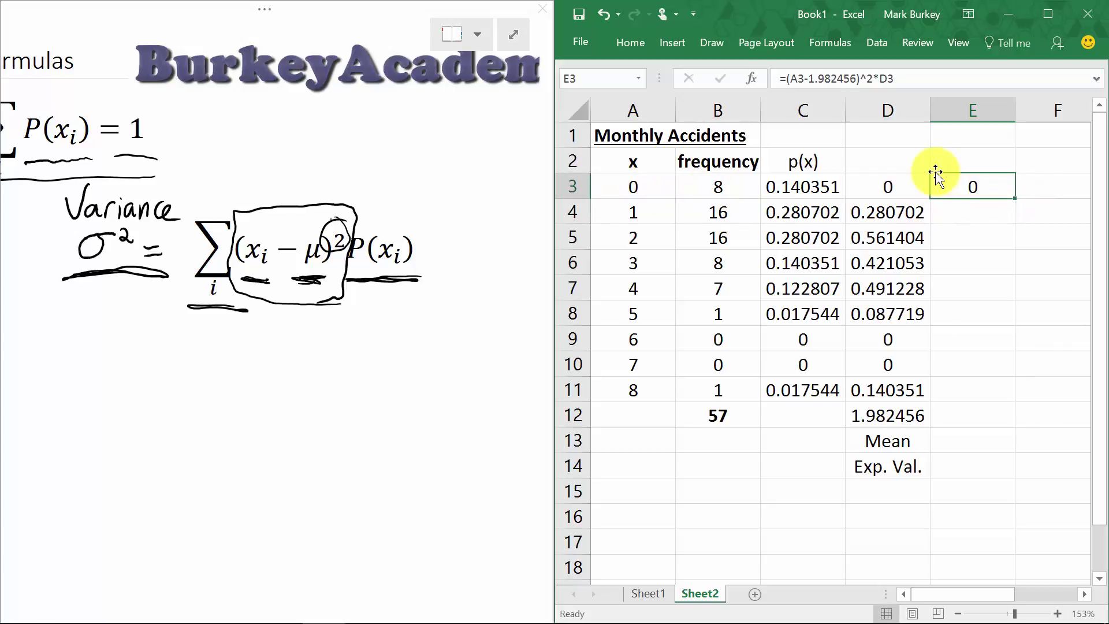
pyautogui.moveTo(1015, 199); pyautogui.dragTo(1012, 411)
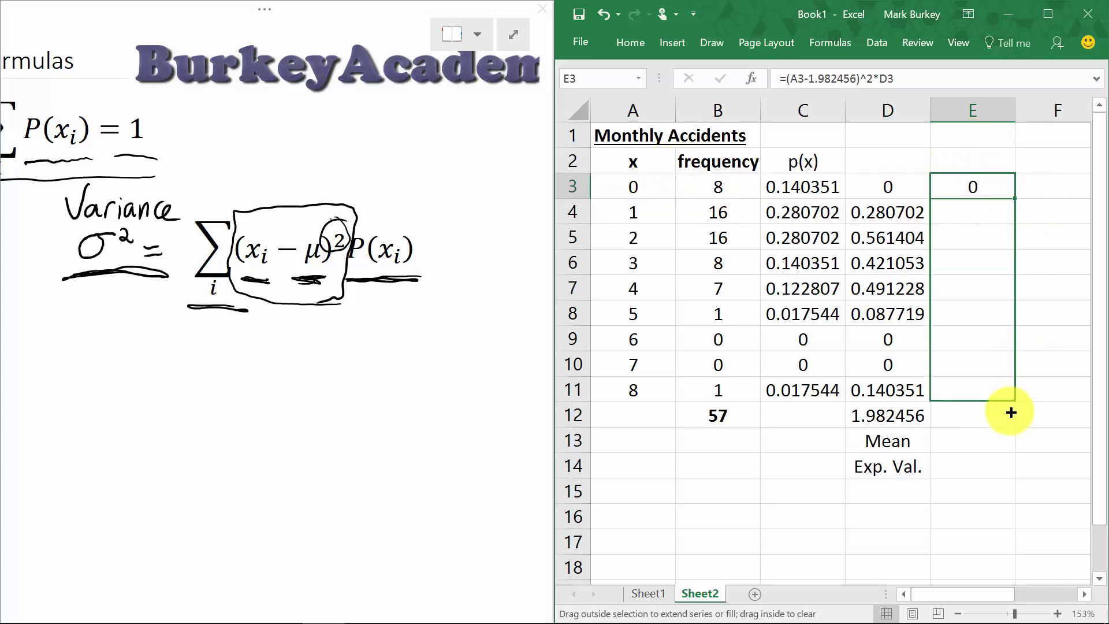
# Copy the SUM formula from D12 into E12 and label it "Var" in E13.
pyautogui.click(910, 416)
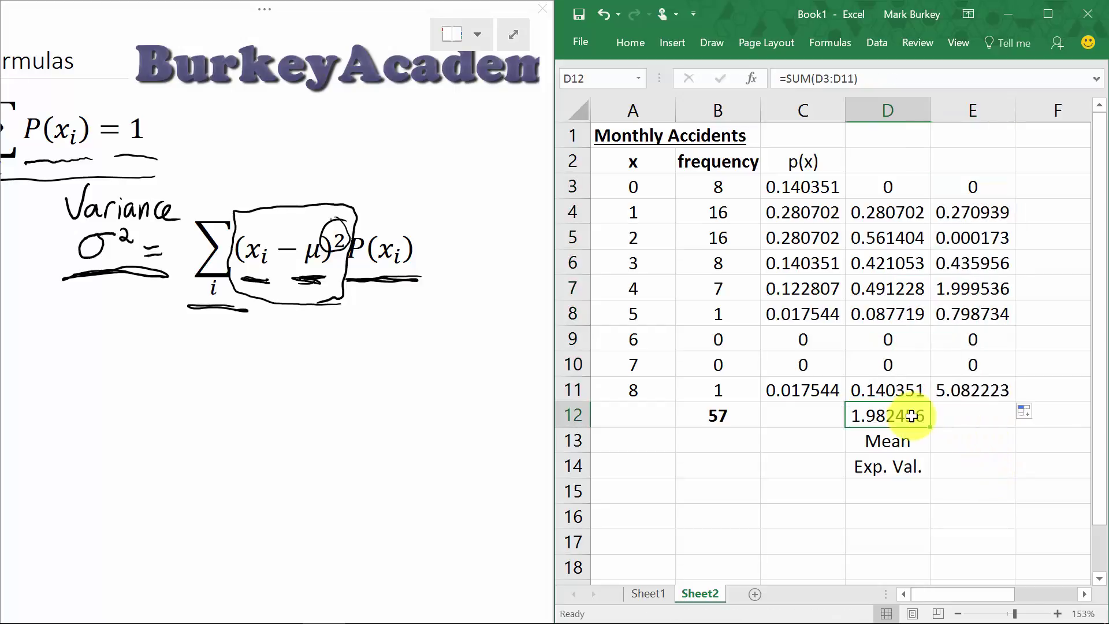
pyautogui.hotkey('ctrl', 'c')
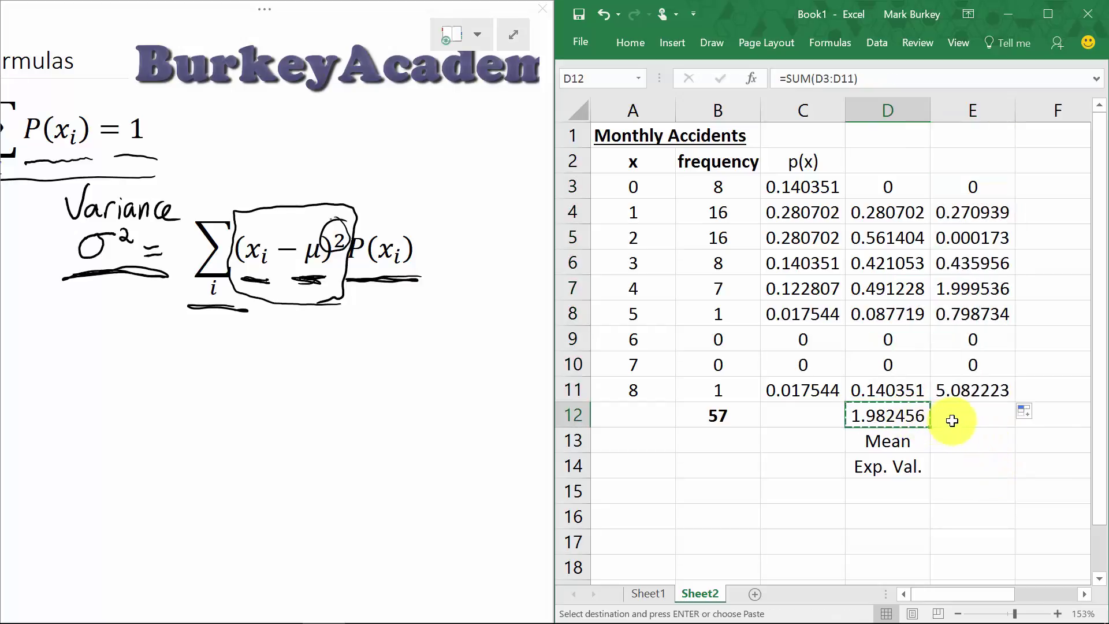
pyautogui.click(953, 420)
pyautogui.hotkey('ctrl', 'v')
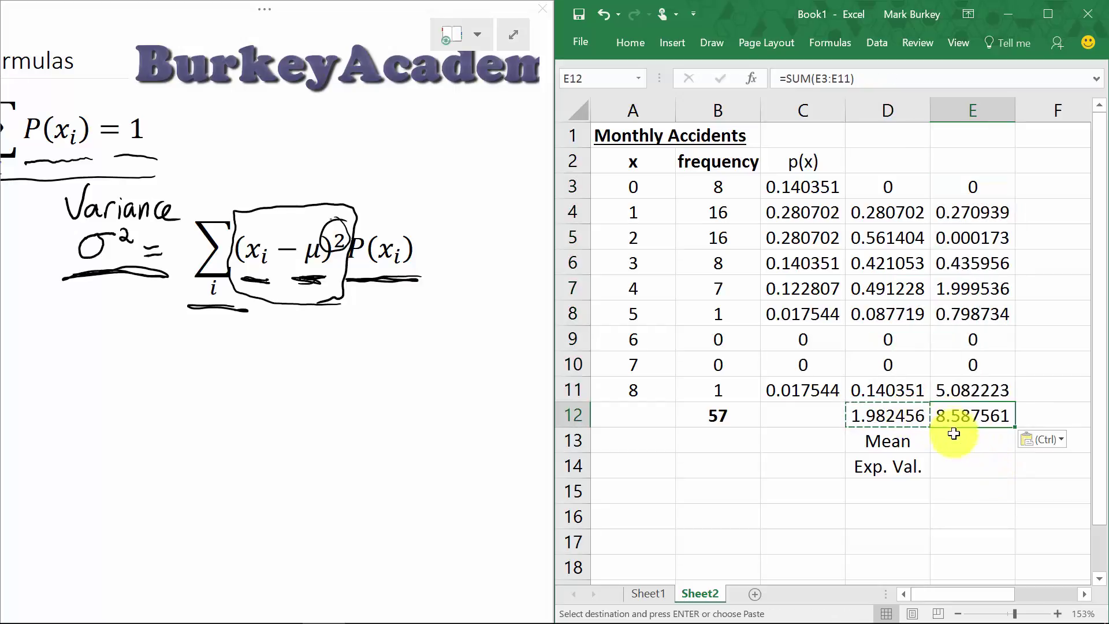
pyautogui.click(988, 440)
pyautogui.write('Va')
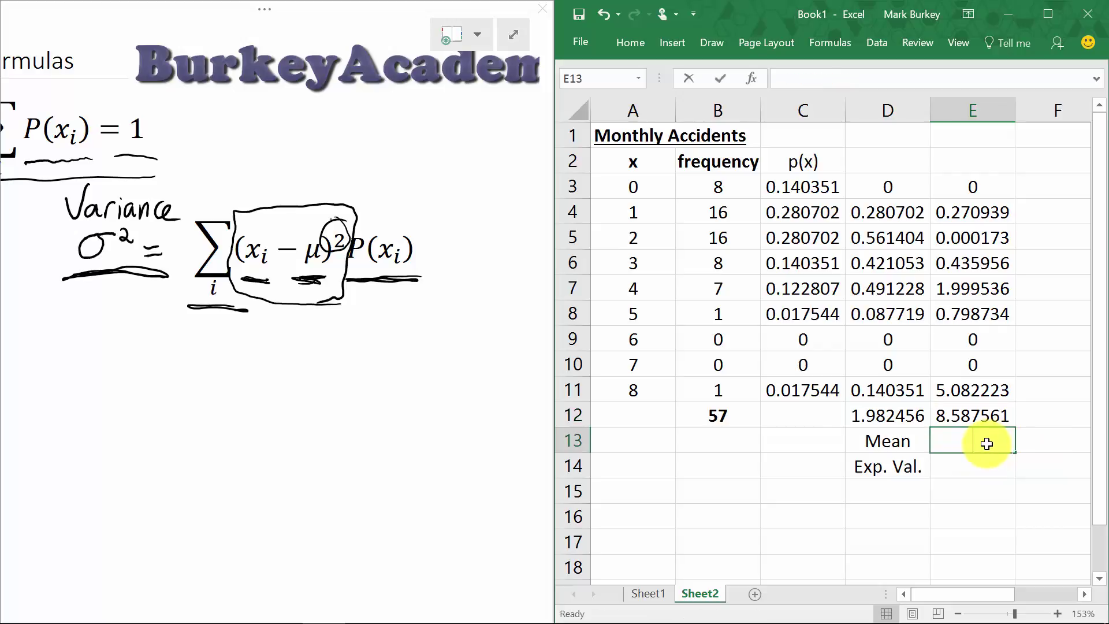
pyautogui.write('r')
pyautogui.press('Return')
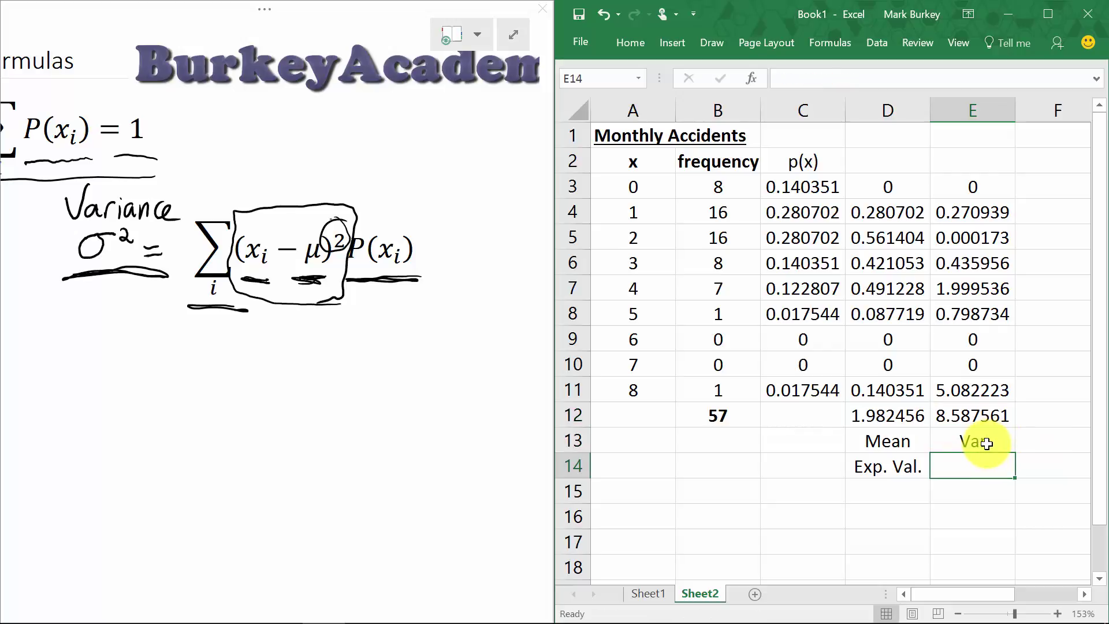
# Calculate the square root of the variance in E14 with =SQRT(E12).
pyautogui.write('=')
pyautogui.write('sqrt(')
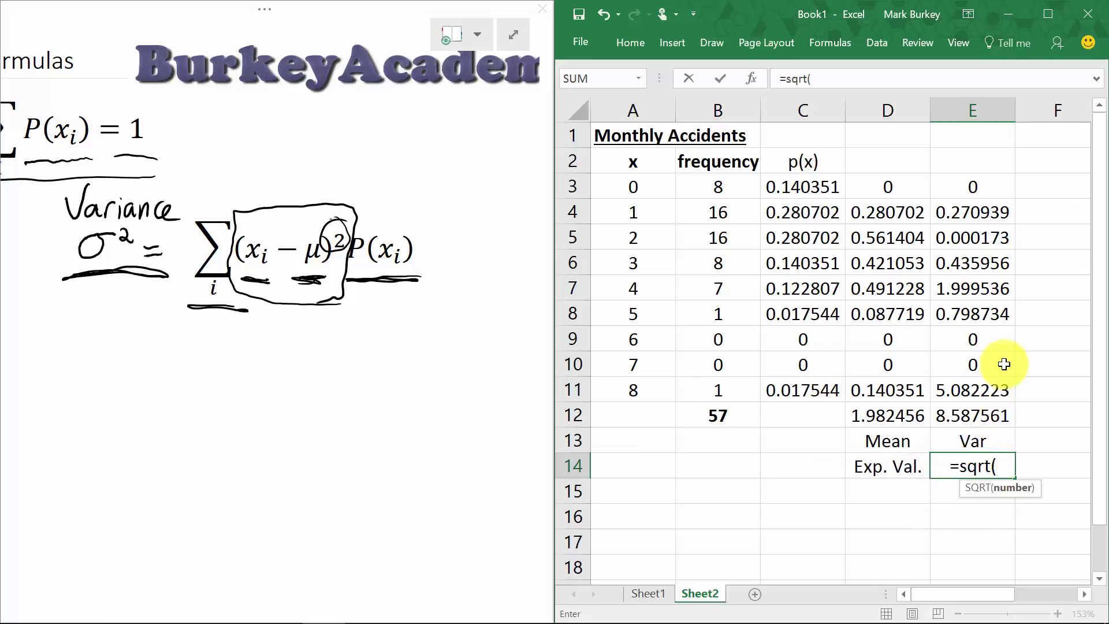
pyautogui.click(985, 417)
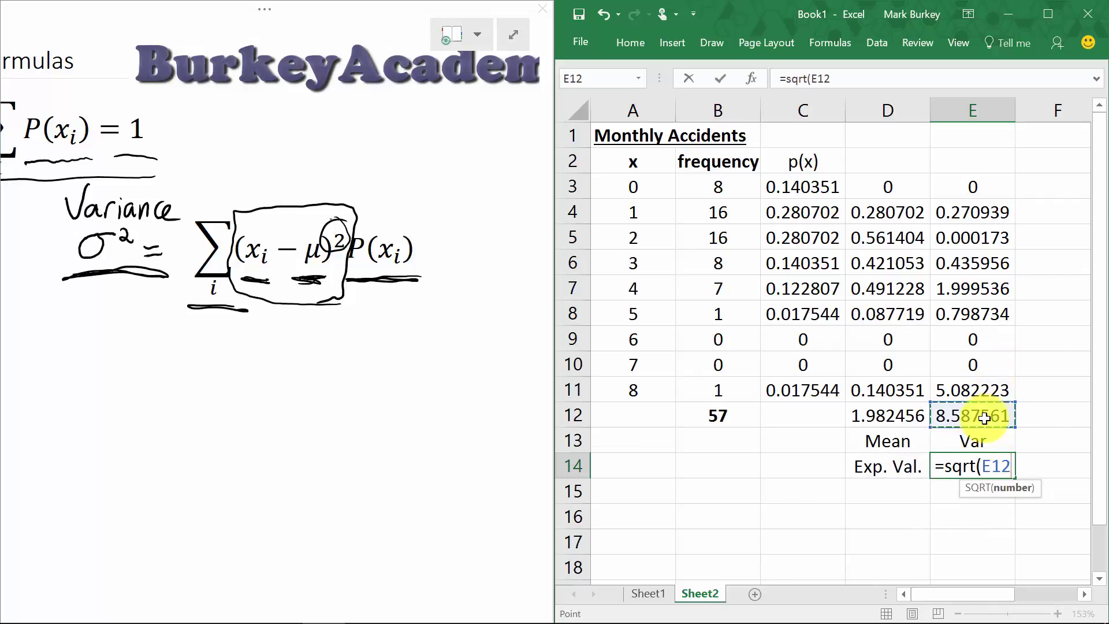
pyautogui.write(')')
pyautogui.press('Return')
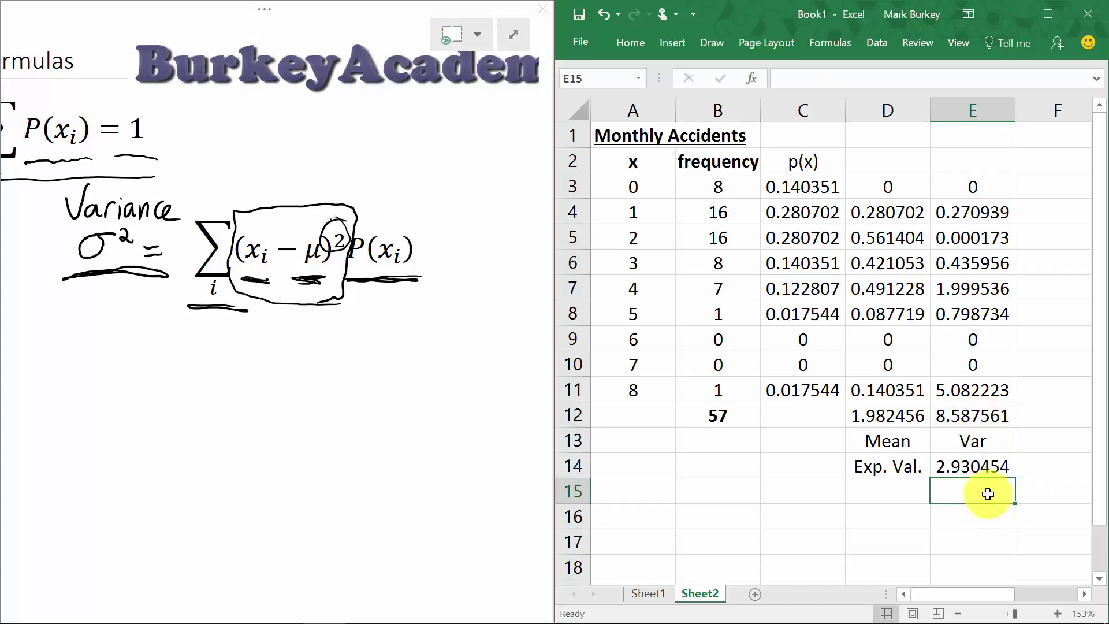
# Label the square root result "std. dev" in E15 and circle the value in E14 with ink.
pyautogui.click(973, 465)
pyautogui.click(970, 497)
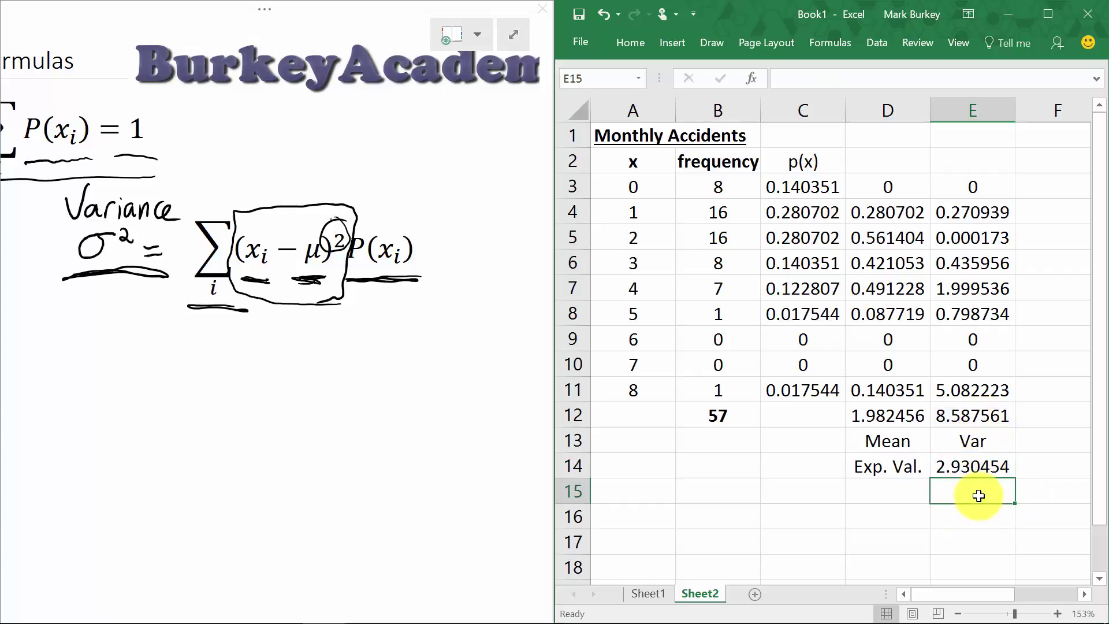
pyautogui.write('std. dev')
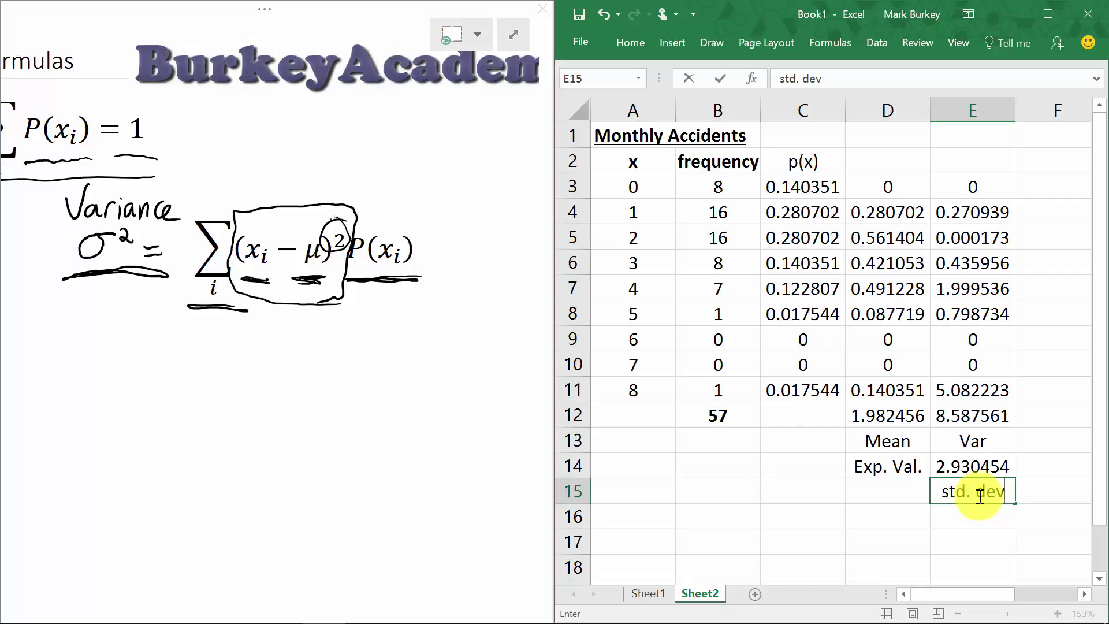
pyautogui.press('Return')
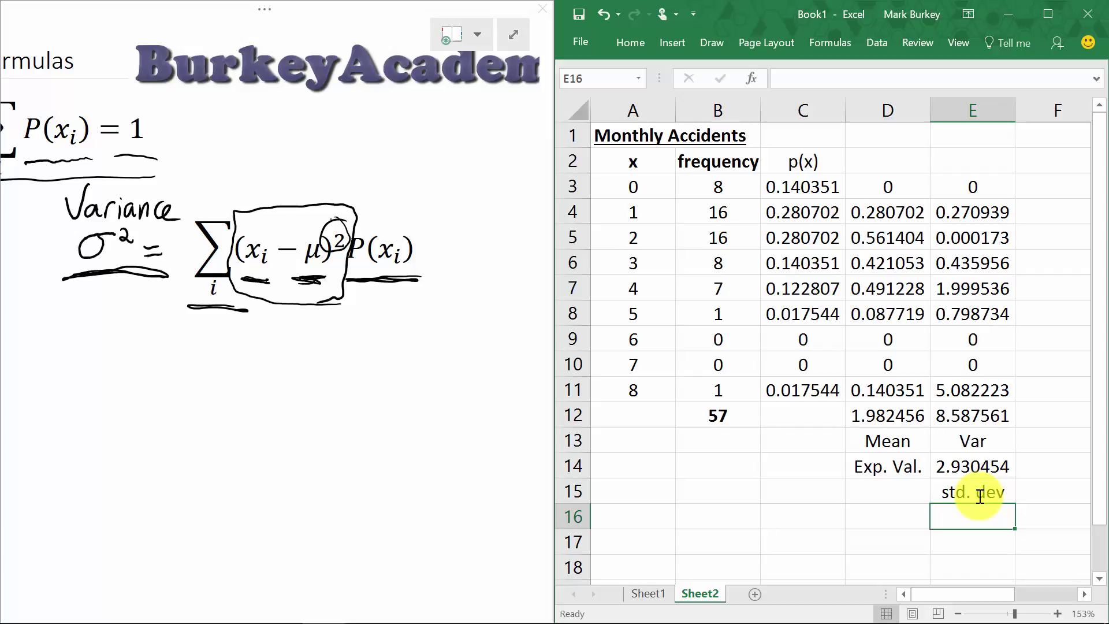
pyautogui.moveTo(942, 448)
pyautogui.mouseDown()
pyautogui.moveTo(1017, 485)
pyautogui.moveTo(913, 482)
pyautogui.moveTo(988, 444)
pyautogui.mouseUp()
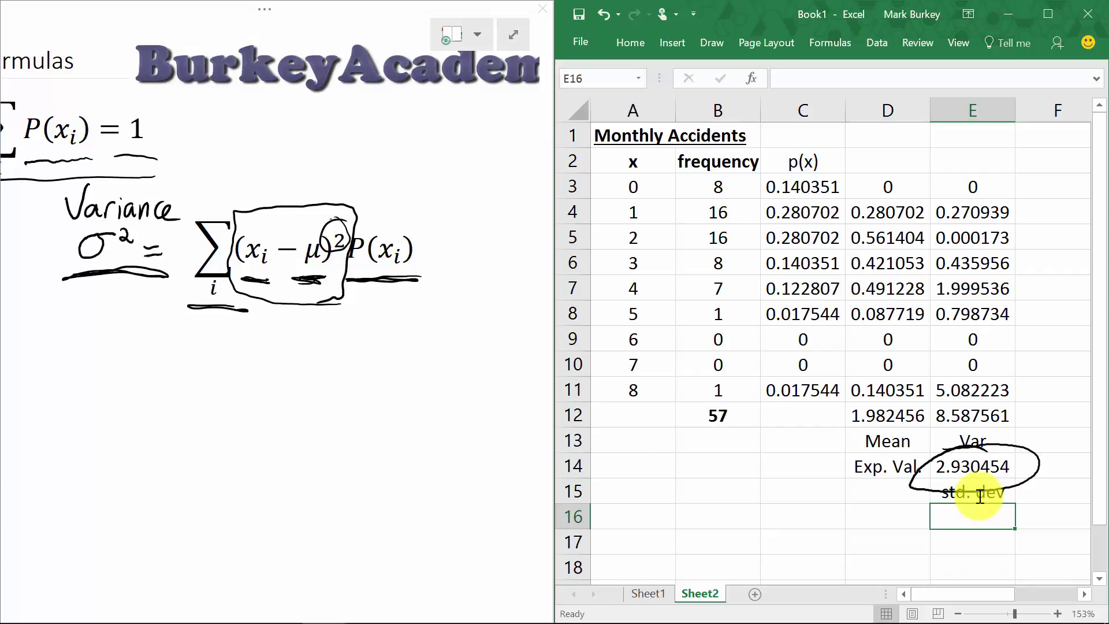